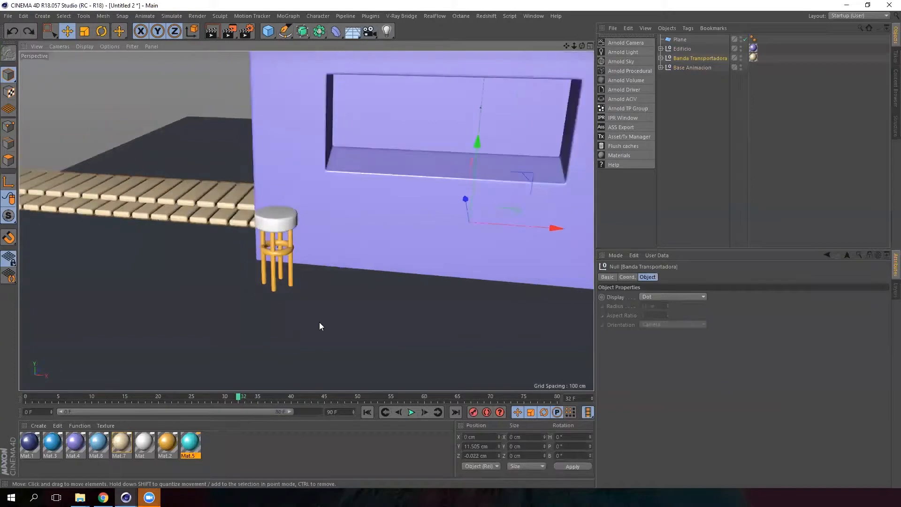
Rename the Base Animacion null that holds the stool to "Sillas - Base Animacion".
scroll(290, 345, "down", 2)
middle_click_drag(290, 344, 204, 327, "alt")
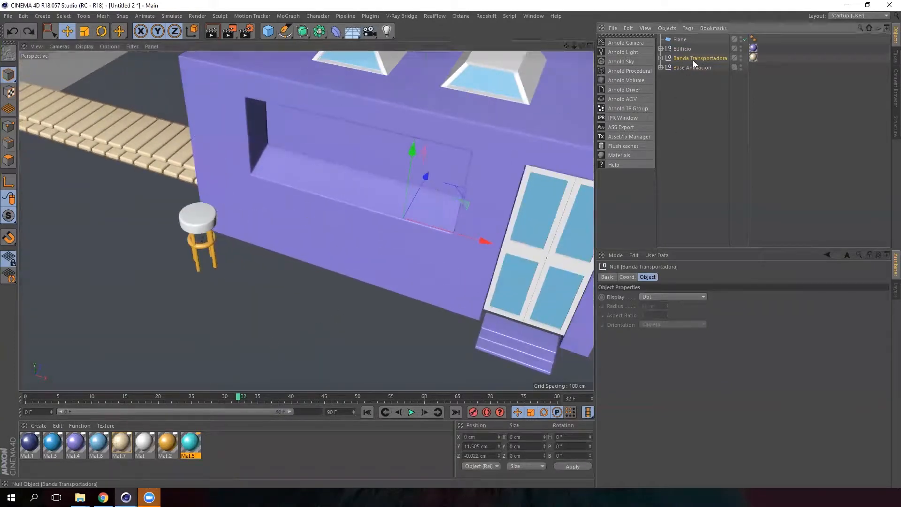
left_click(686, 68)
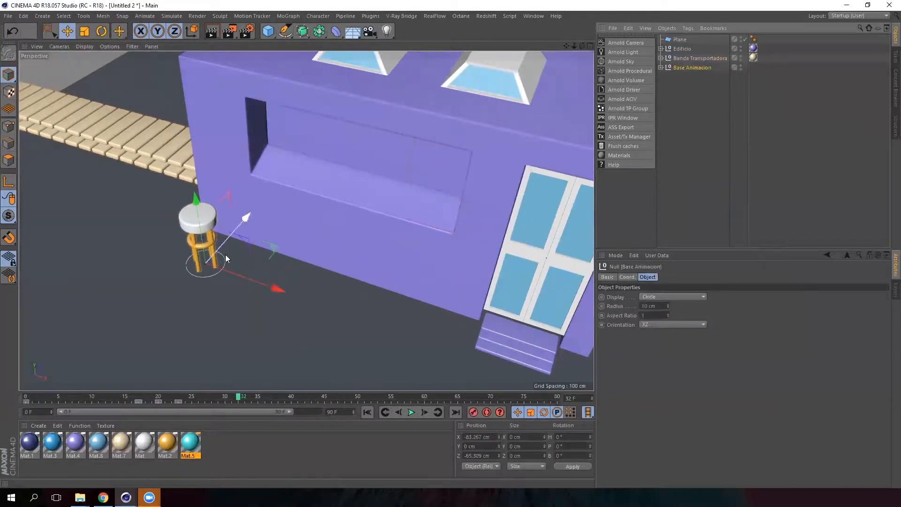
double_click(683, 68)
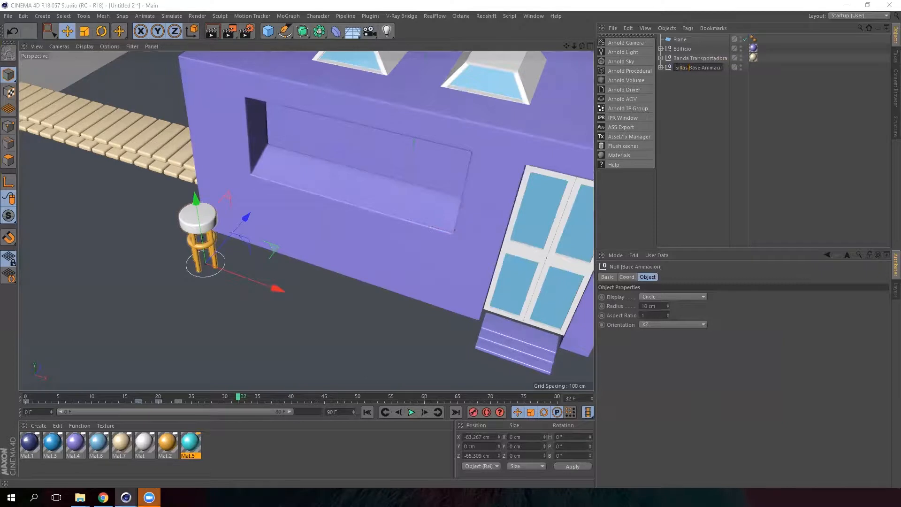
key("Return")
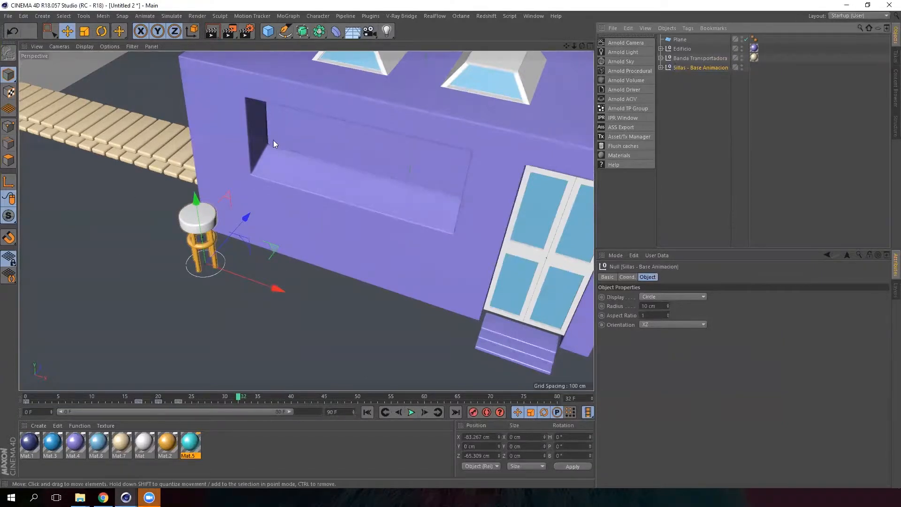
Duplicate the animated stool null about 30 cm along X in front of the building and select the copy with all its children.
left_click_drag(279, 294, 333, 305, "ctrl")
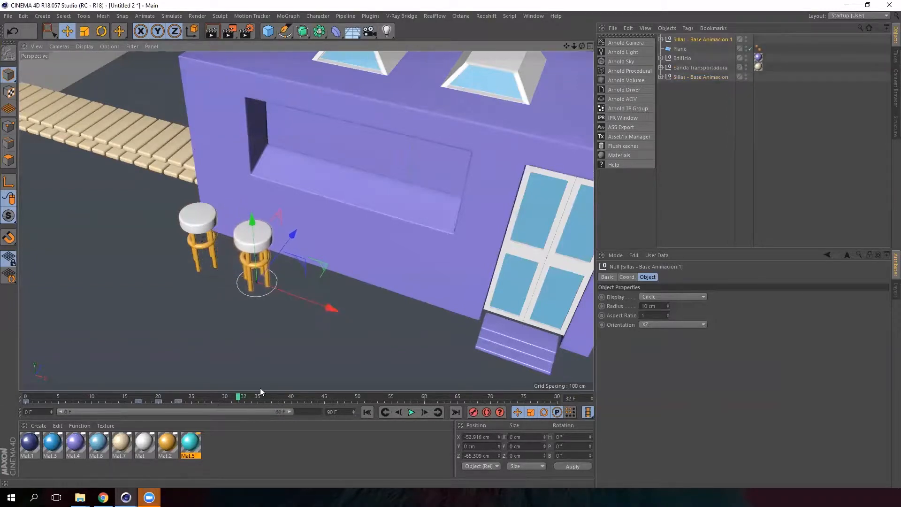
right_click(702, 40)
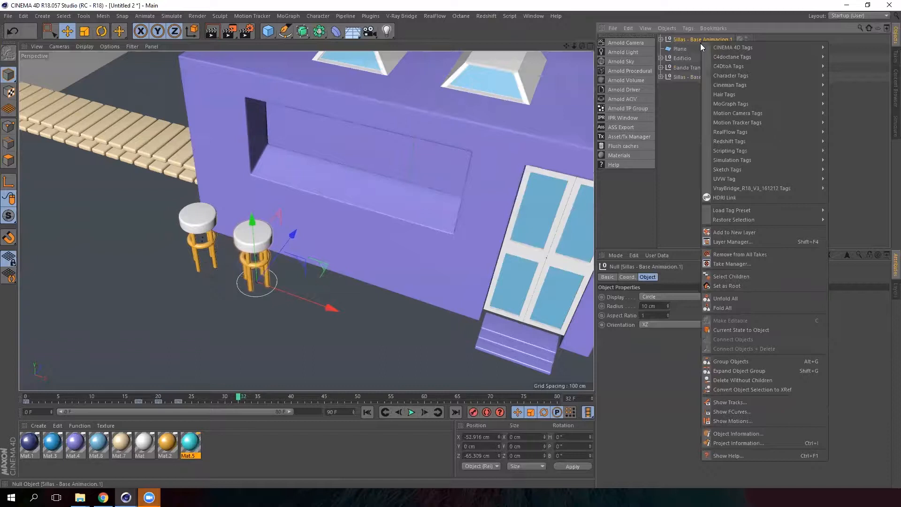
left_click(756, 276)
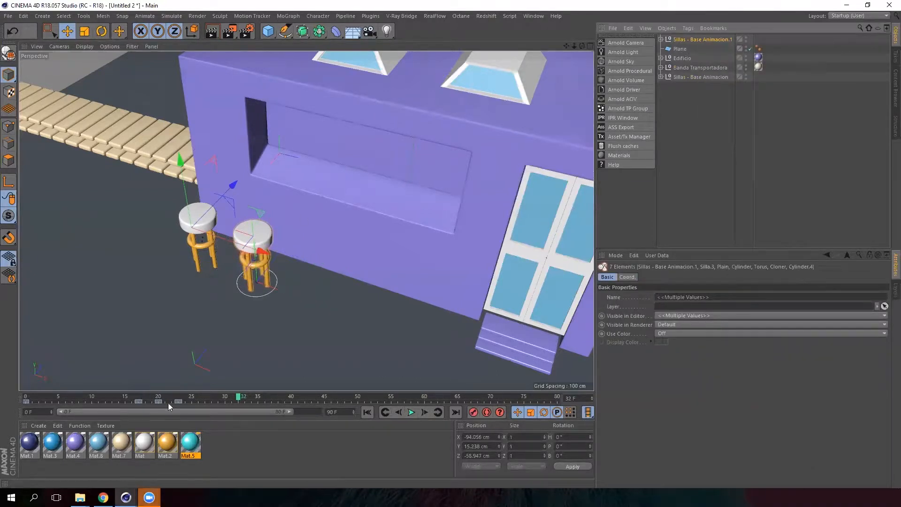
Shift all keyframes of the second stool's hierarchy so its animation starts at frame 5.
left_click_drag(210, 401, 166, 400)
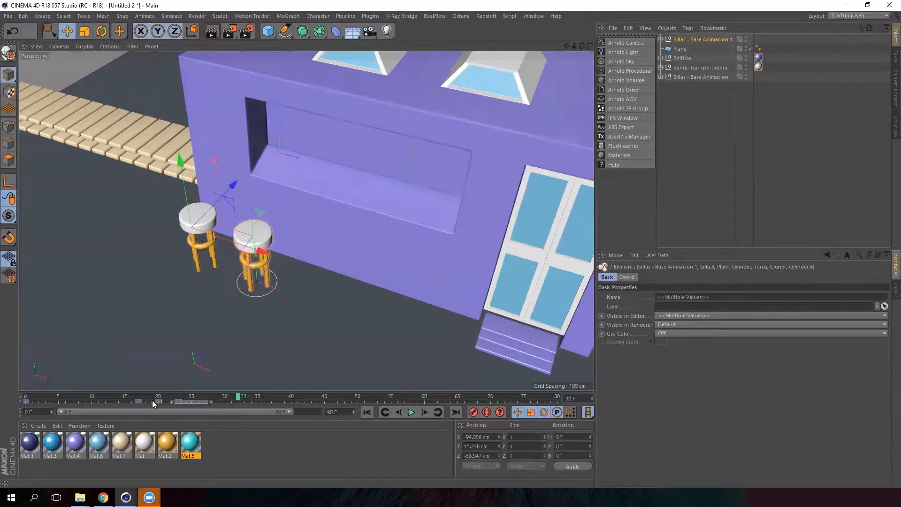
left_click_drag(26, 400, 43, 400)
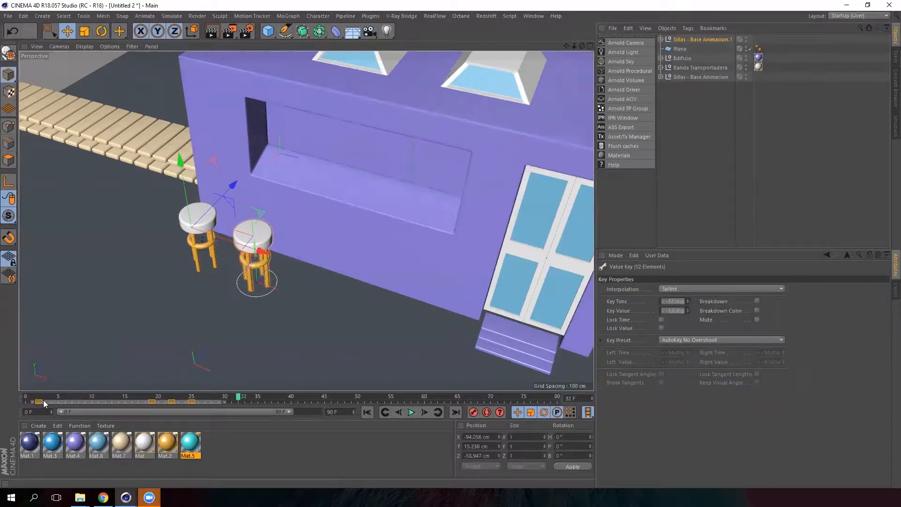
left_click(252, 402)
left_click_drag(239, 399, 206, 401)
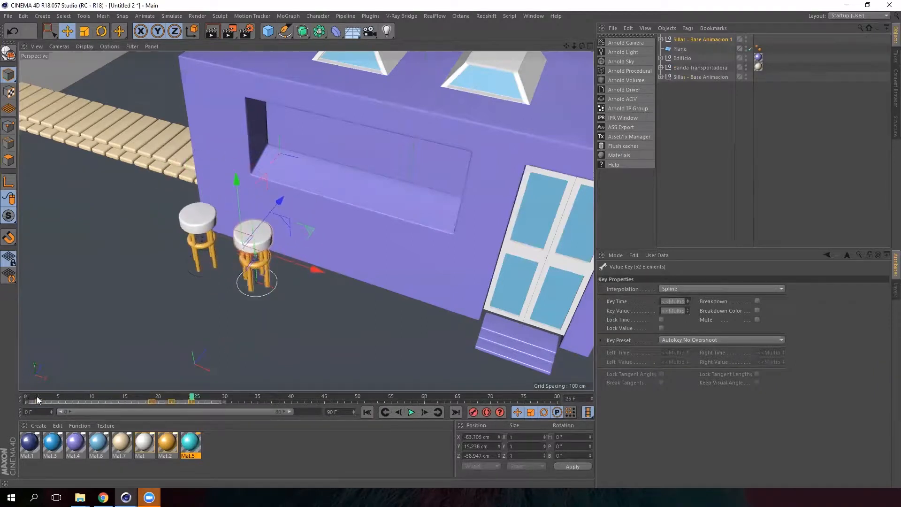
left_click_drag(40, 402, 60, 401)
left_click_drag(192, 394, 233, 397)
left_click(261, 403)
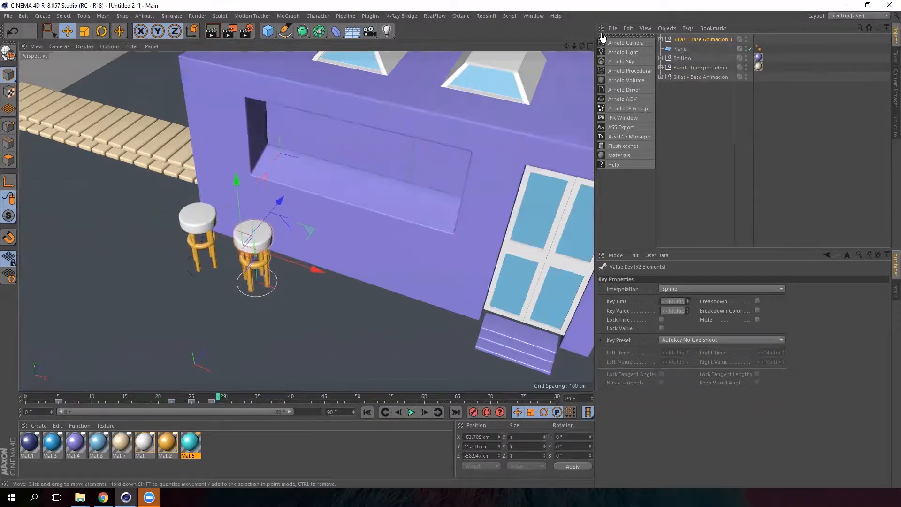
Duplicate the second stool about 33 cm further along X and shift the keyframes of the copy's whole hierarchy to start at frame 10.
left_click(697, 40)
left_click_drag(333, 308, 396, 328, "ctrl")
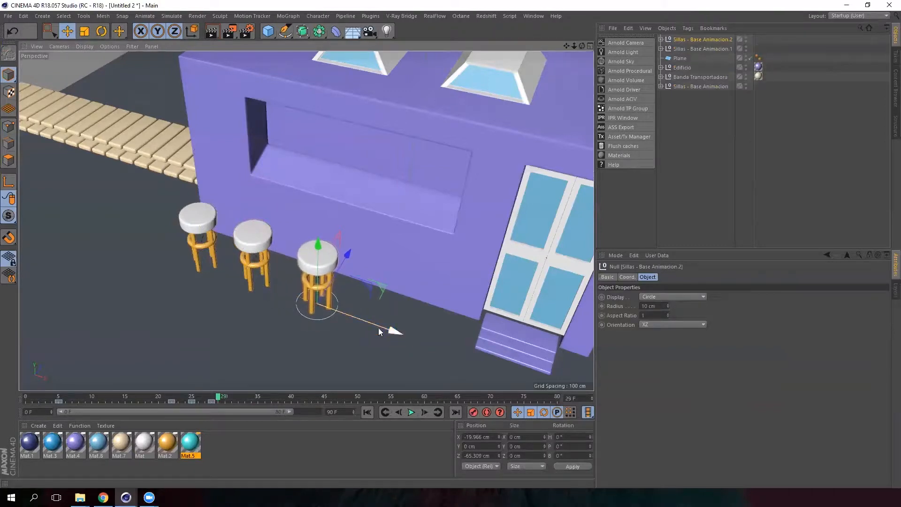
right_click(701, 39)
left_click(750, 276)
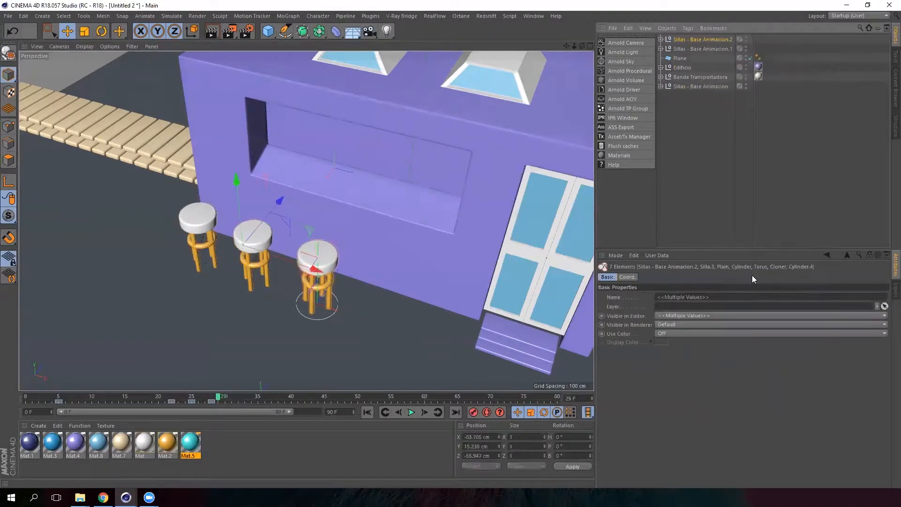
left_click(211, 401)
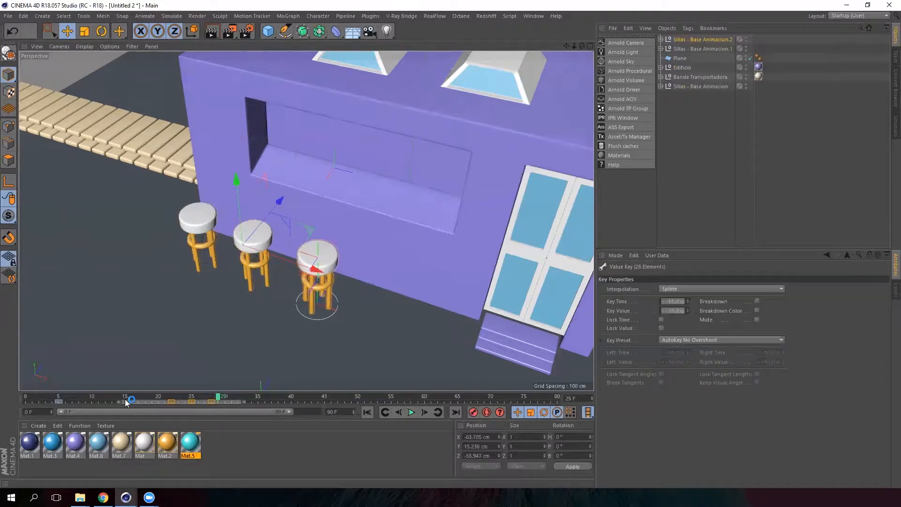
left_click_drag(275, 402, 94, 401)
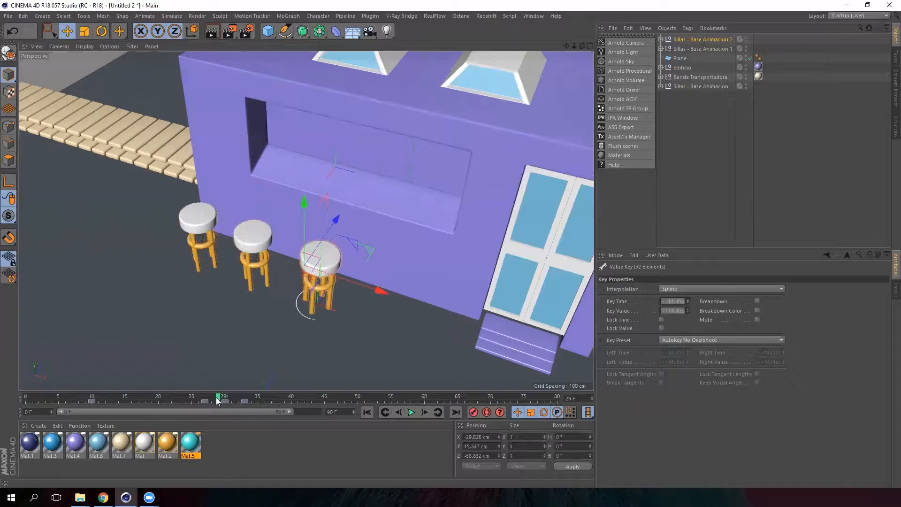
left_click_drag(171, 396, 248, 399)
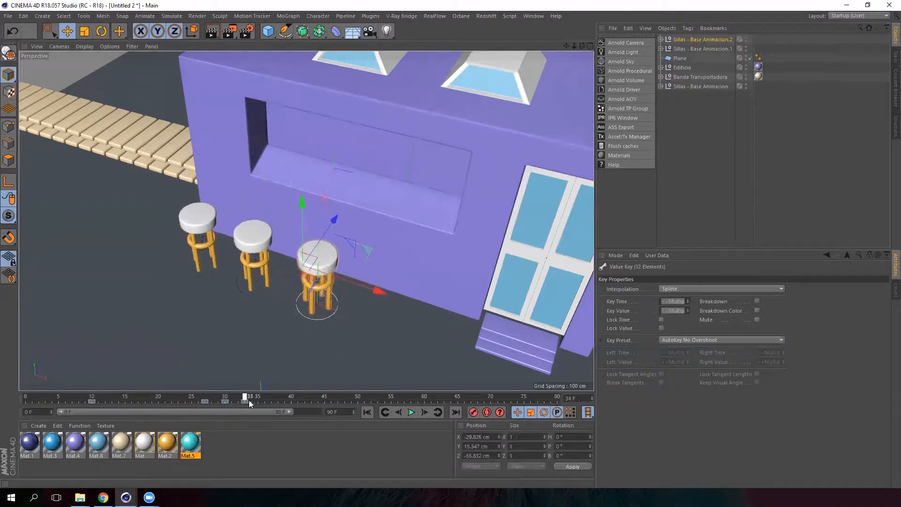
Duplicate the third stool about 34 cm further along X and shift the keyframes of the copy's whole hierarchy to start at frame 15.
left_click(705, 38)
left_click_drag(397, 340, 463, 339, "ctrl")
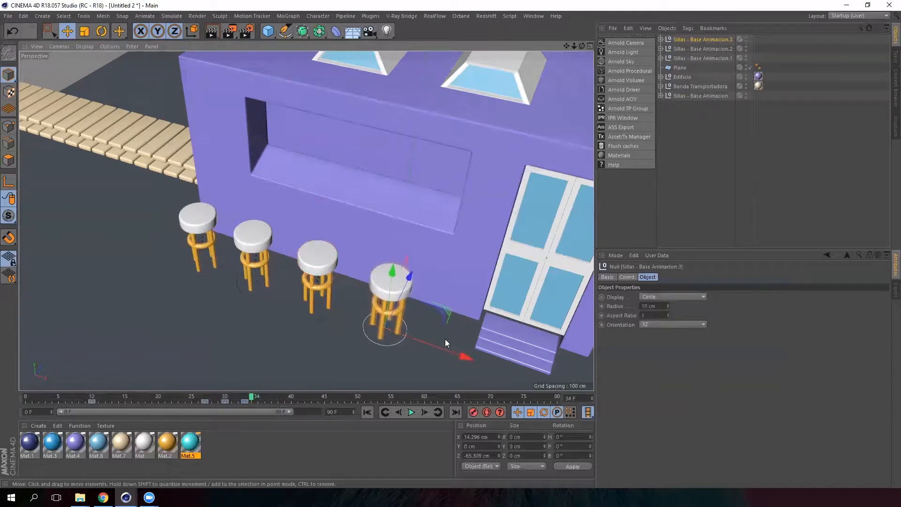
right_click(714, 36)
left_click(759, 279)
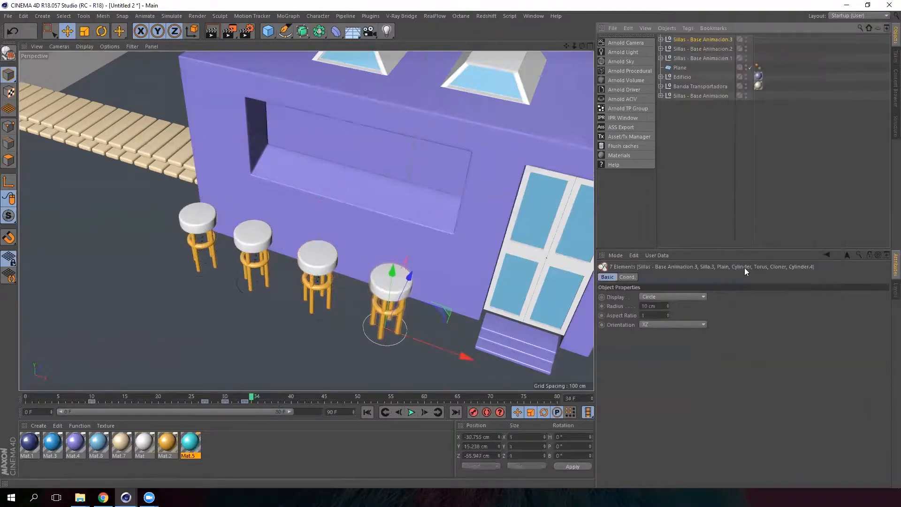
left_click_drag(275, 402, 127, 402)
left_click(350, 398)
Play the timeline from the start to check the staggered animation of the four stools.
mouse_move(322, 273)
left_mouse_down("alt")
mouse_move(306, 262)
mouse_move(320, 274)
mouse_move(305, 277)
left_mouse_up("alt")
scroll(306, 262, "down", 4)
left_click_drag(350, 399, 1, 383)
left_click(410, 410)
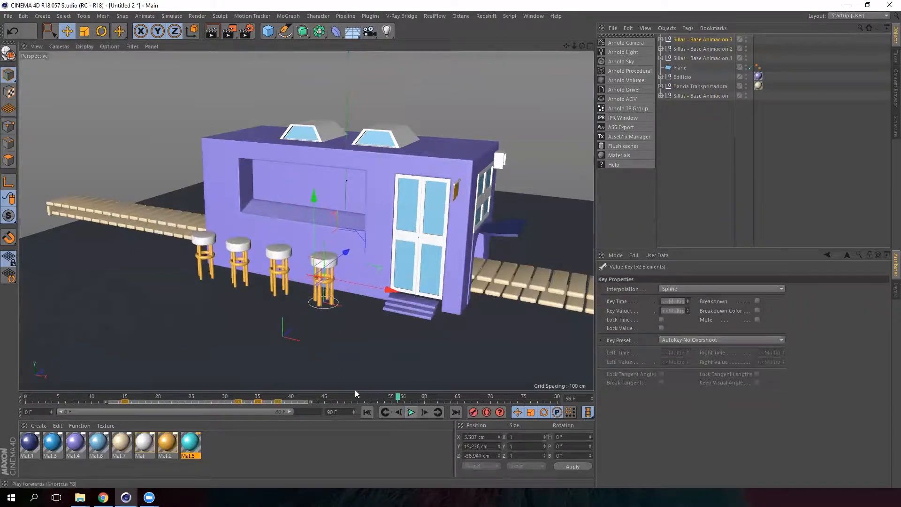
left_click_drag(288, 381, 306, 388)
left_click(342, 402)
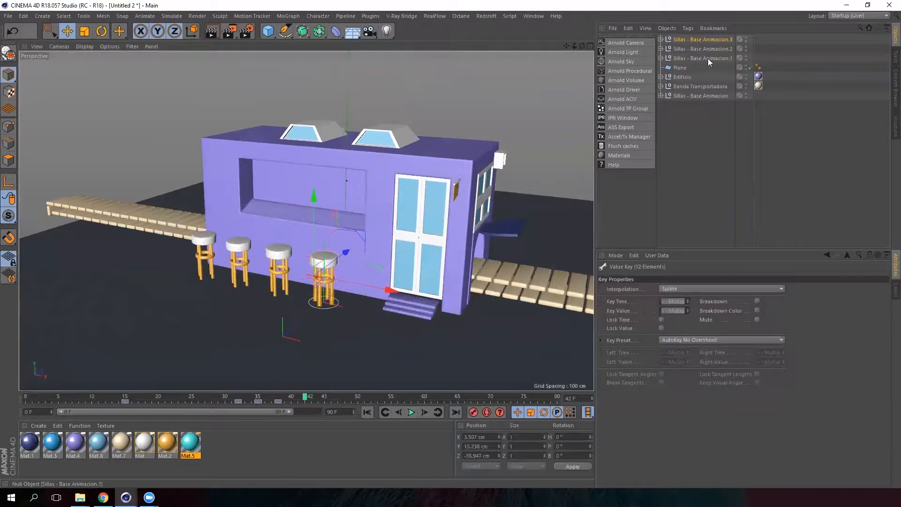
Group the four stool nulls under one null and shift the group along X to about -28.7 cm.
left_click_drag(707, 96, 699, 69)
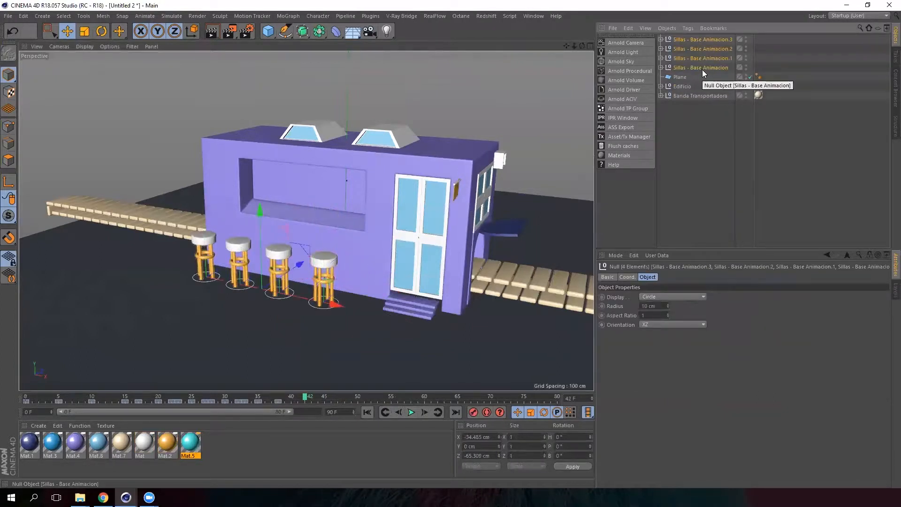
key("alt+g")
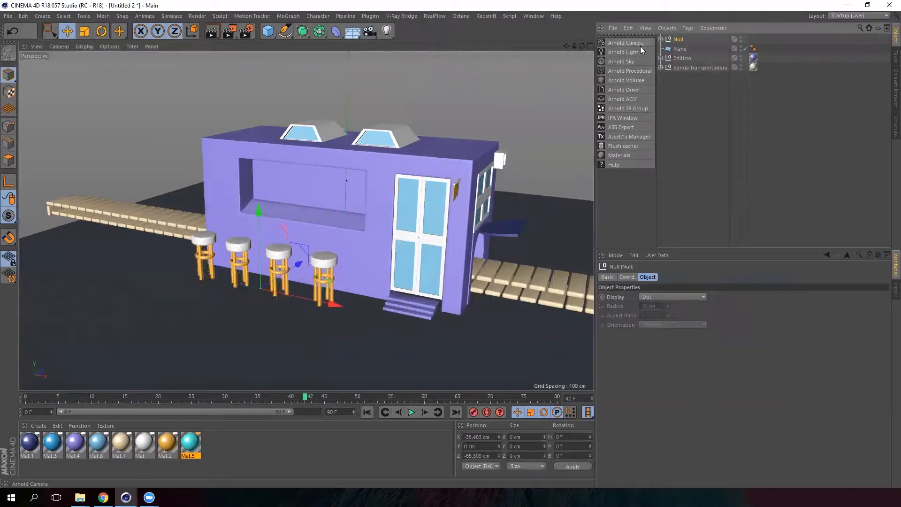
left_click_drag(306, 396, 346, 395)
left_click_drag(335, 304, 380, 317)
key("ctrl+z")
left_click_drag(213, 217, 287, 266, "alt")
left_click_drag(381, 266, 603, 141)
Rename the stool group "Sillas Animadas" and hide it.
double_click(679, 39)
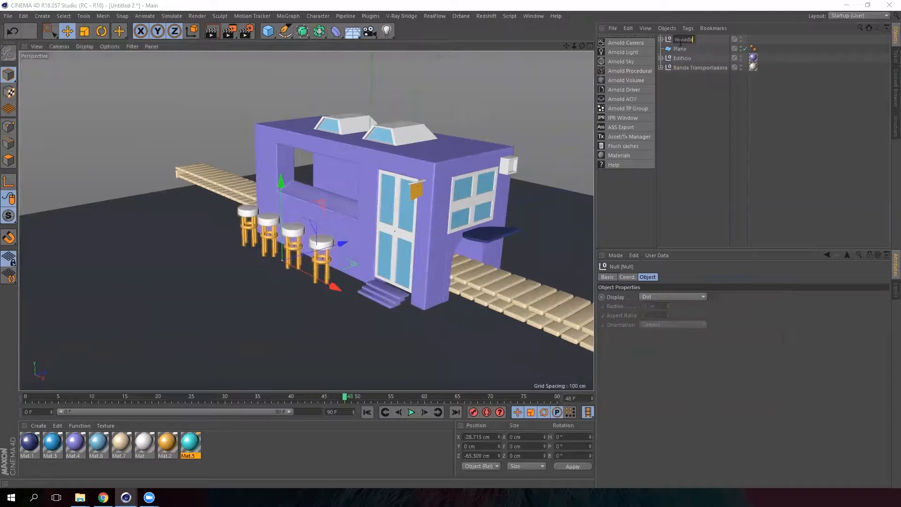
type("Sillas Animadas")
key("Return")
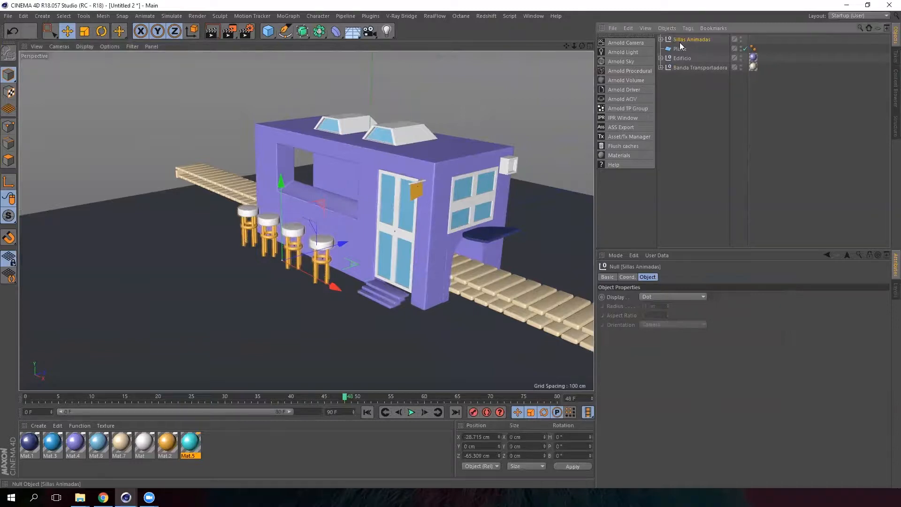
left_click(741, 38)
Hide the Edificio group together with its two rooftop skylight cubes, leaving only the floor plane and conveyor belt visible.
left_click_drag(309, 307, 482, 247, "alt")
left_click_drag(355, 231, 430, 243, "alt")
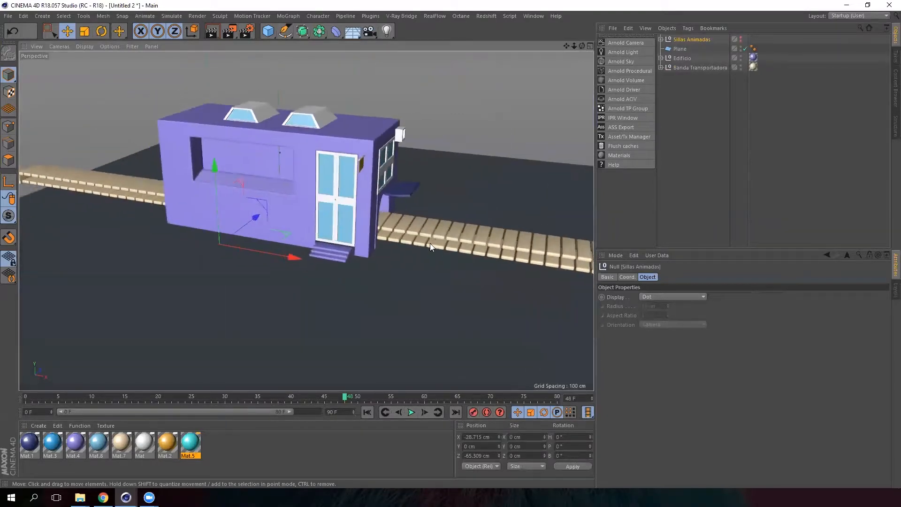
left_click(683, 58)
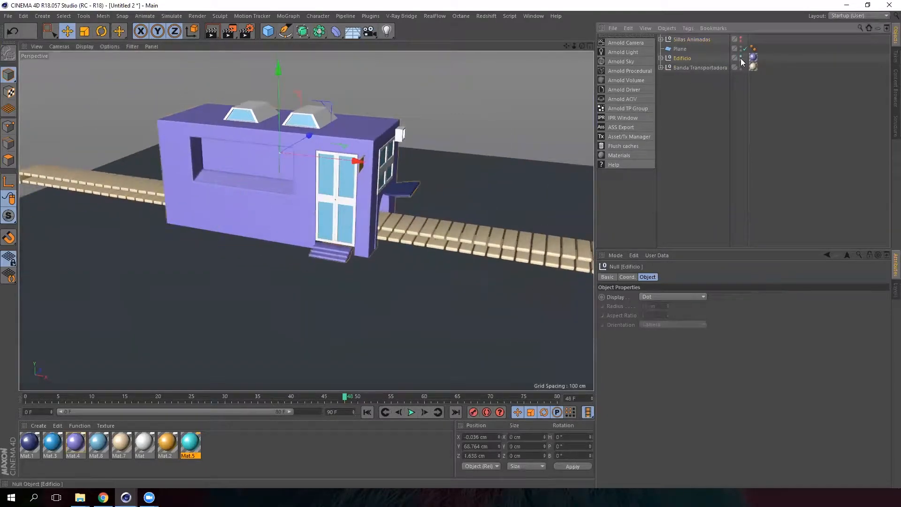
left_click(740, 57)
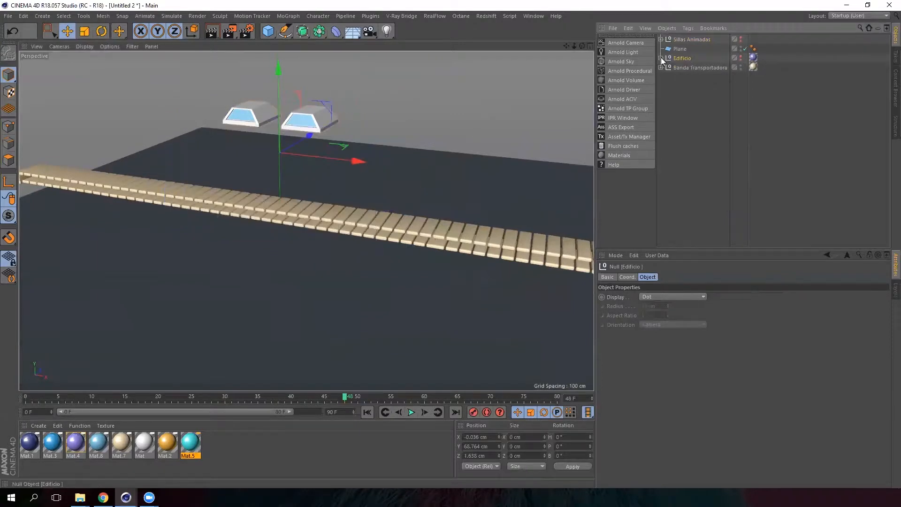
left_click(661, 57)
left_click(749, 169)
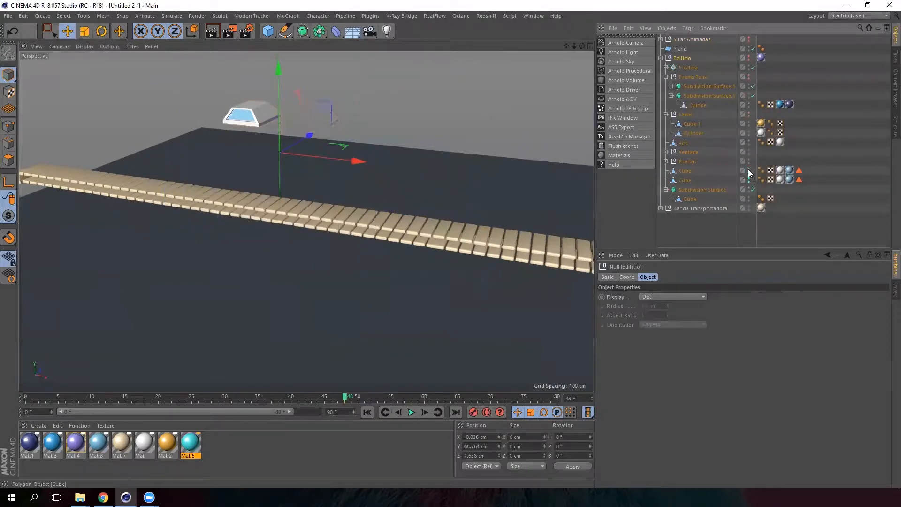
left_click(748, 179)
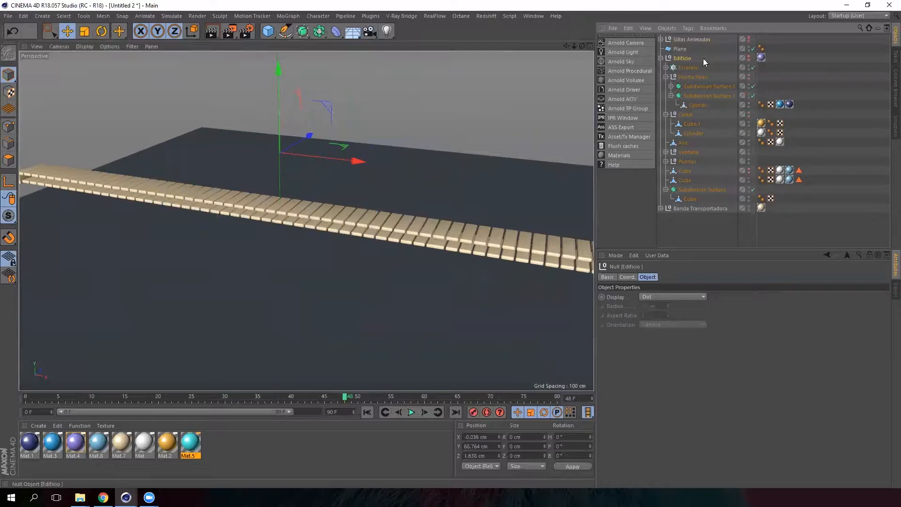
left_click(660, 57)
left_click(685, 79)
Examine the Banda Transportadora group's Cloner, Cube and Rectangle spline, and view the conveyor slats up close and from several angles.
mouse_move(315, 208)
left_mouse_down("alt")
mouse_move(287, 219)
mouse_move(308, 211)
mouse_move(325, 162)
mouse_move(324, 221)
left_mouse_up("alt")
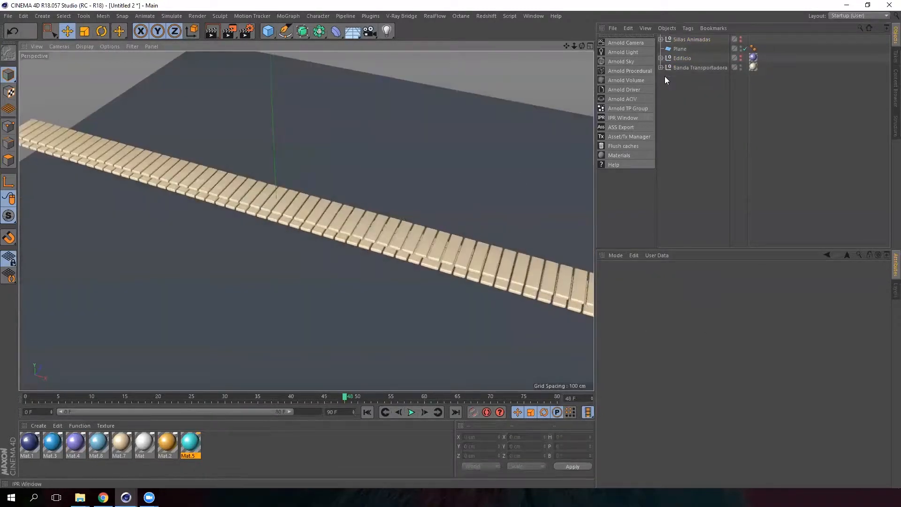
left_click(661, 68)
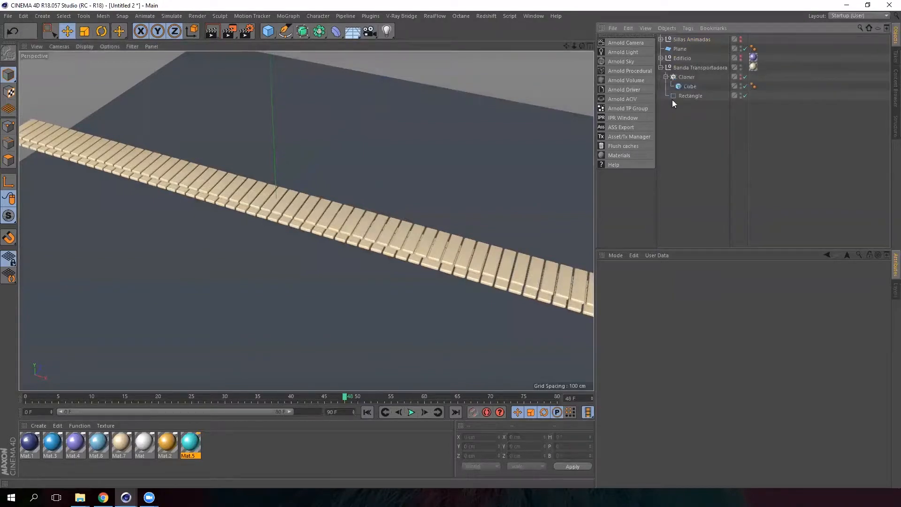
left_click(689, 78)
left_click_drag(439, 157, 404, 182, "alt")
left_click(698, 96)
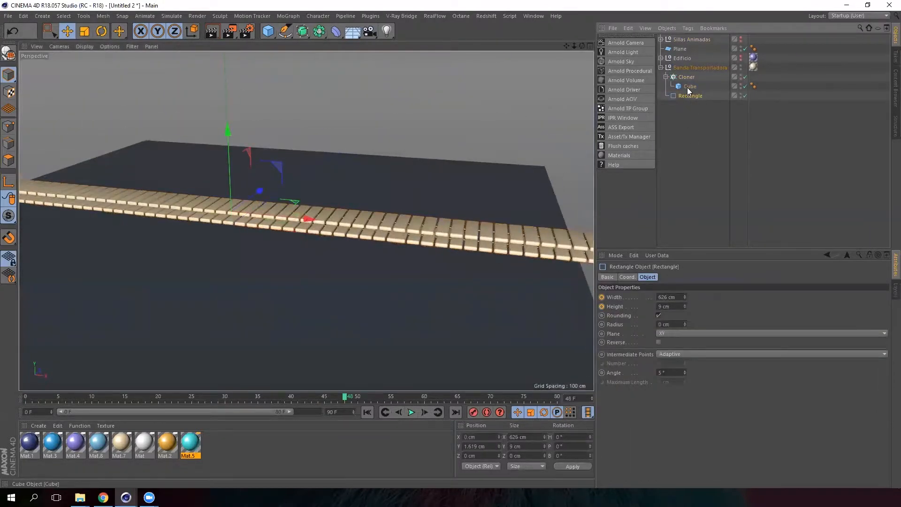
left_click(689, 89)
left_click_drag(428, 195, 370, 238, "alt")
scroll(370, 238, "up", 5)
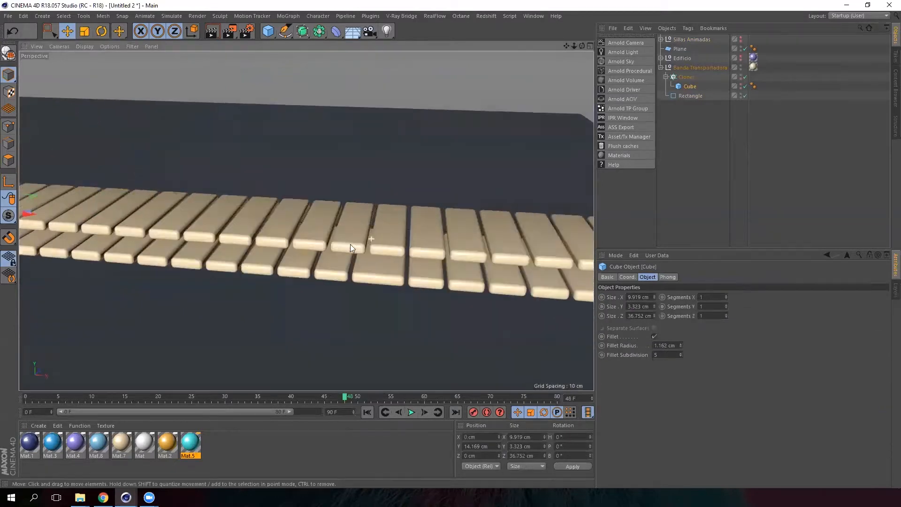
scroll(345, 233, "down", 10)
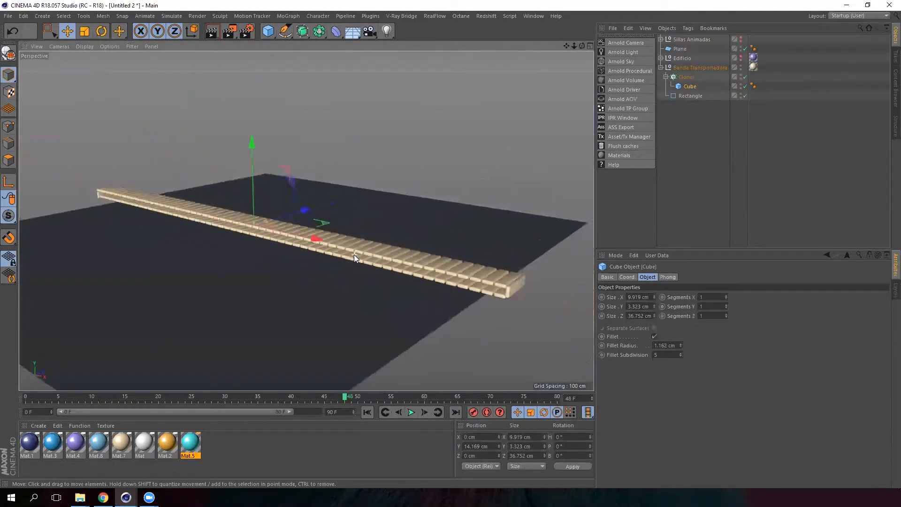
left_click_drag(354, 254, 271, 233, "alt")
scroll(304, 228, "up", 5)
middle_click_drag(339, 193, 333, 189, "alt")
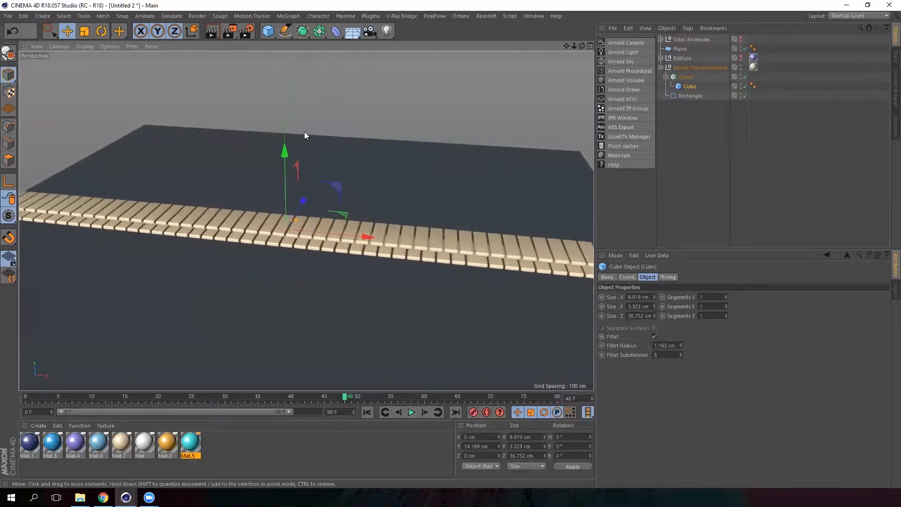
Add a Plain effector to the conveyor belt's Cloner and set the effector's Y position parameter to 0 cm.
left_click(685, 77)
left_click(664, 76)
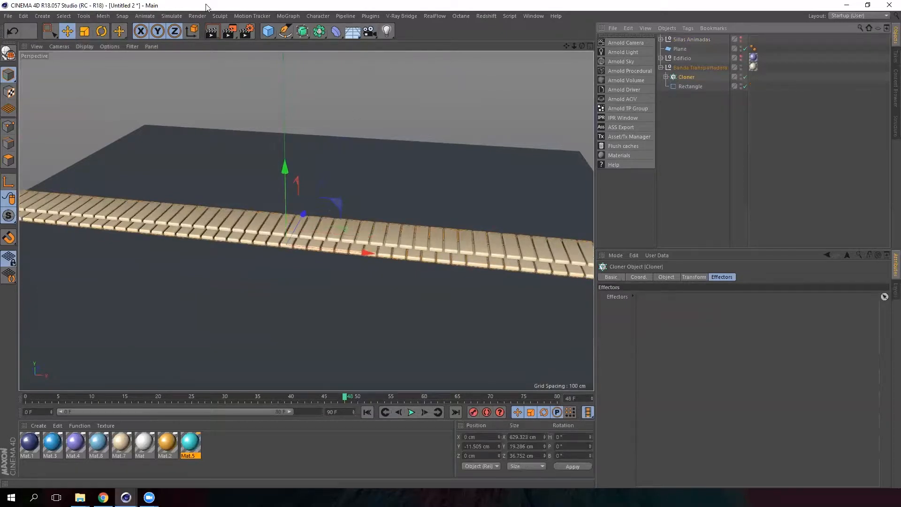
left_click(288, 15)
mouse_move(297, 30)
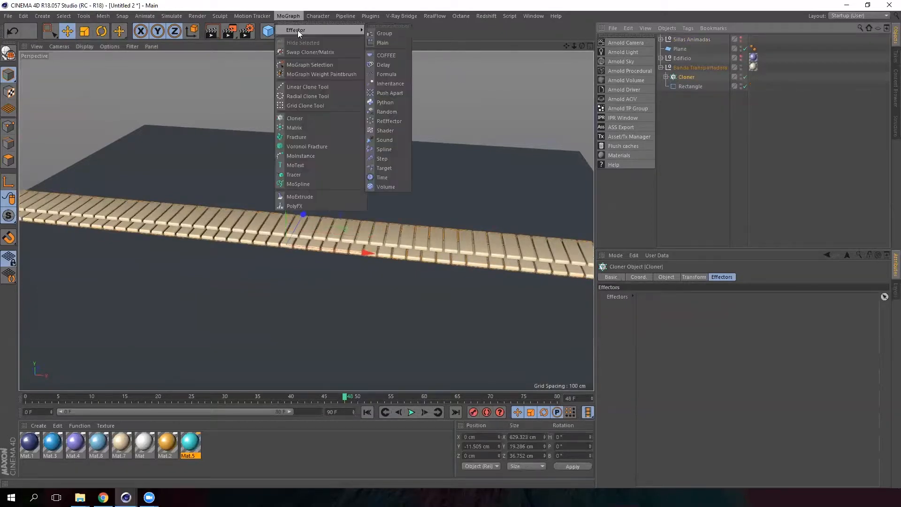
left_click(388, 42)
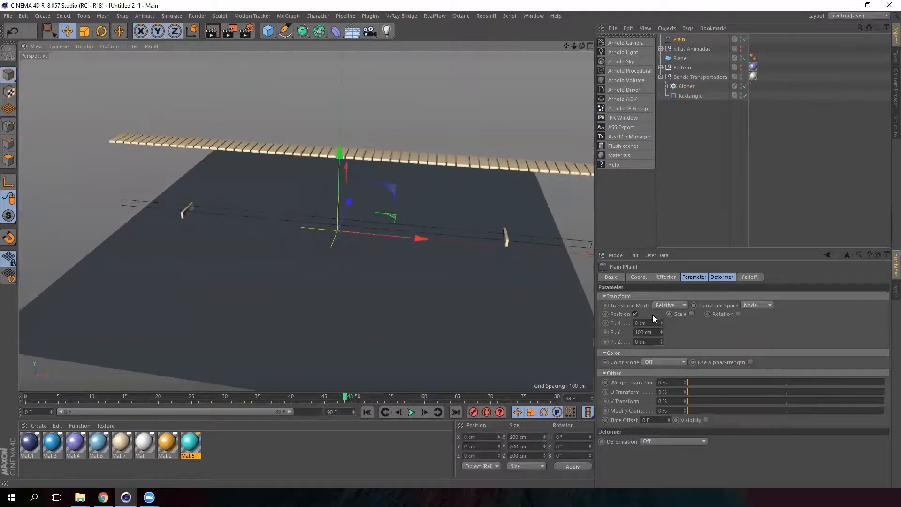
left_click(659, 335)
type("0")
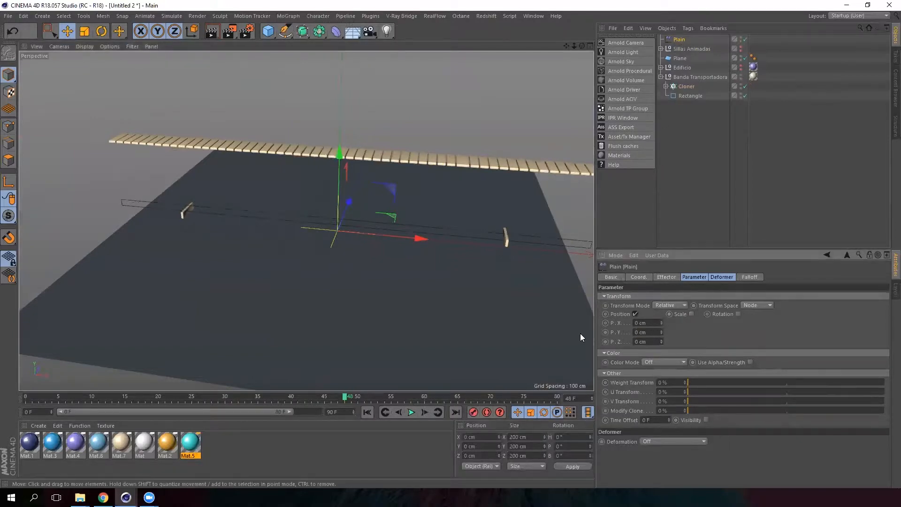
key("Return")
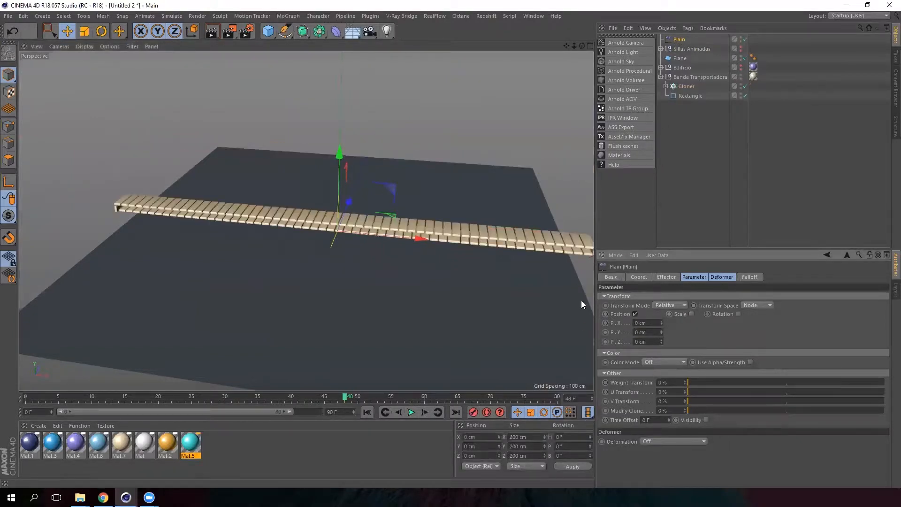
Remove the Plain effector from the Cloner's Effectors list.
left_click(693, 278)
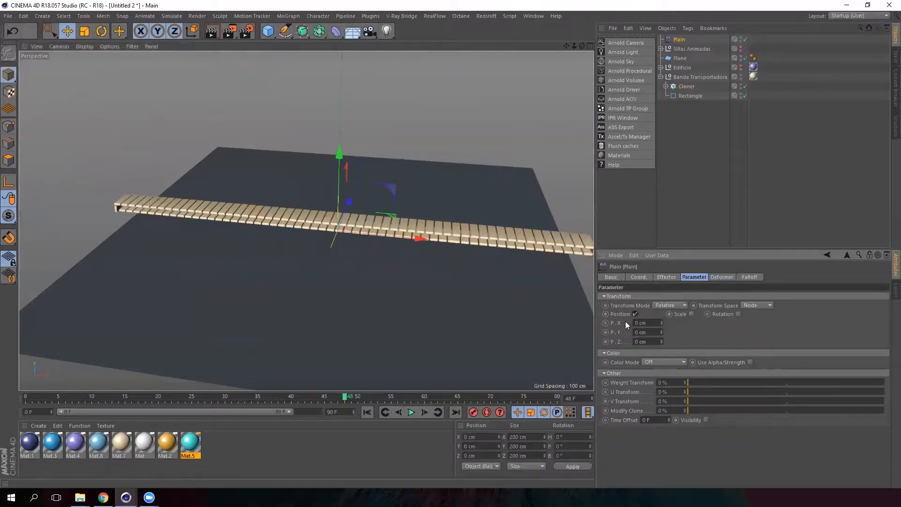
left_click(686, 87)
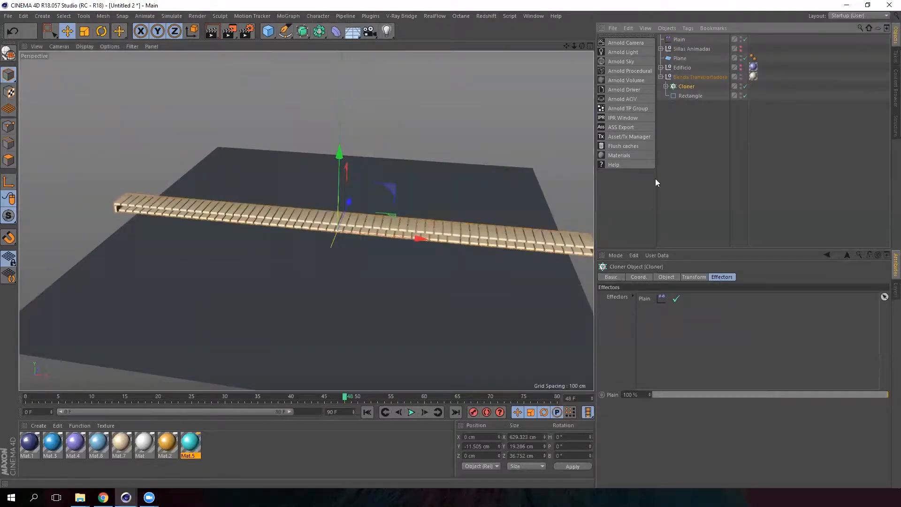
left_click(649, 299)
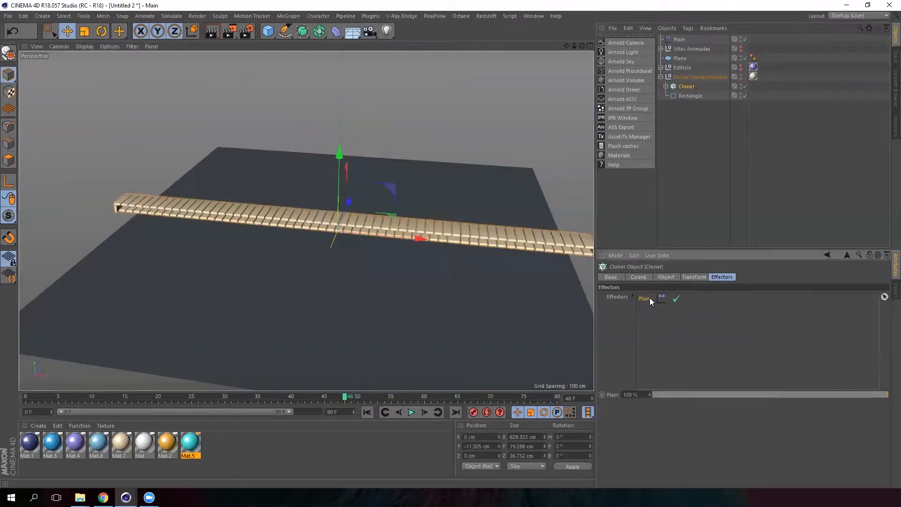
key("Delete")
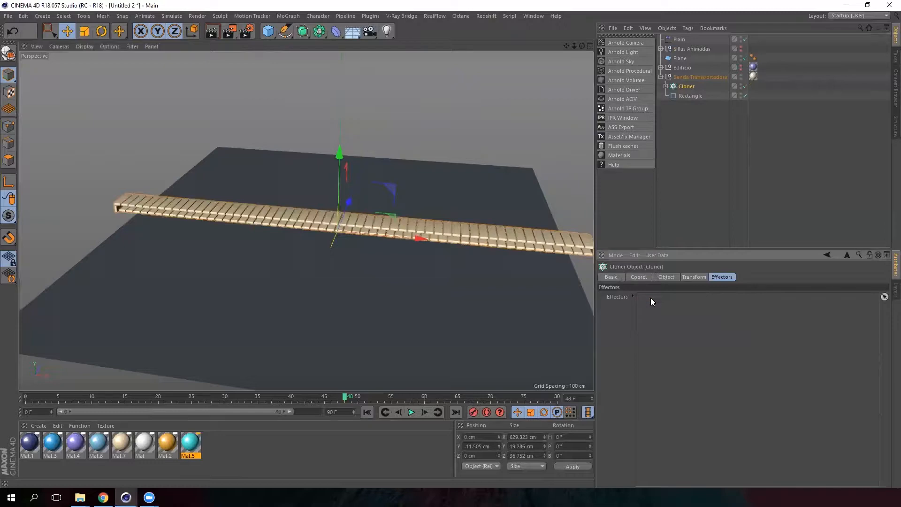
Set the Plain effector's Y position parameter to 9 cm and link the effector back into the Cloner's Effectors list.
left_click(679, 39)
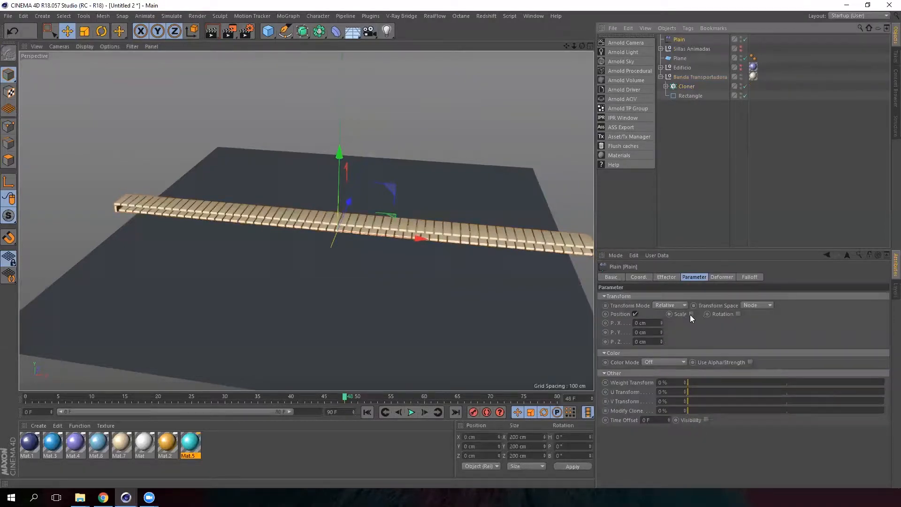
left_click(661, 331)
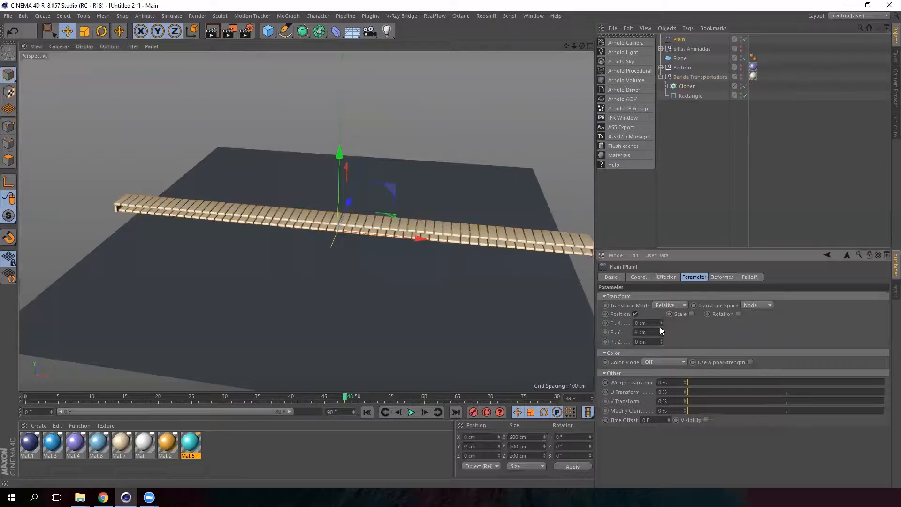
left_click(686, 86)
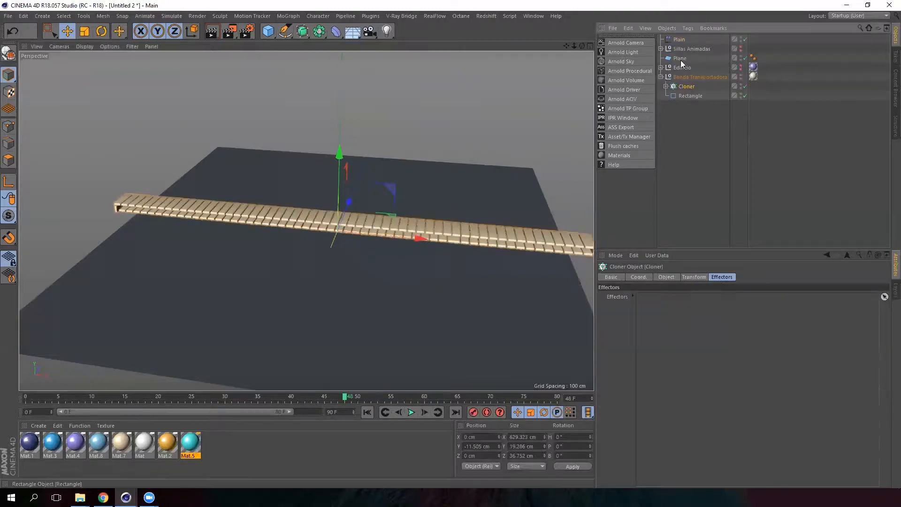
left_click_drag(681, 42, 681, 170)
left_click_drag(663, 302, 668, 299)
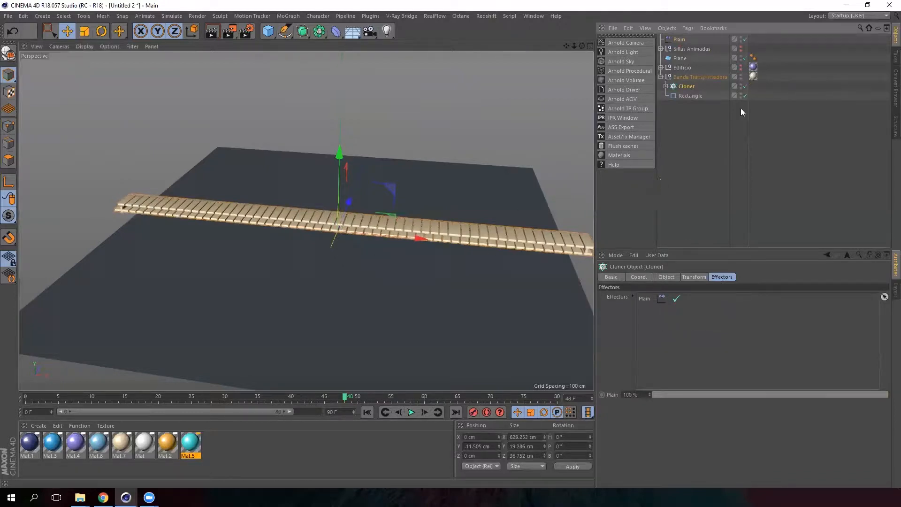
Try raising the Plain effector's Y position parameter to 25 cm, and undo the change.
left_click(680, 40)
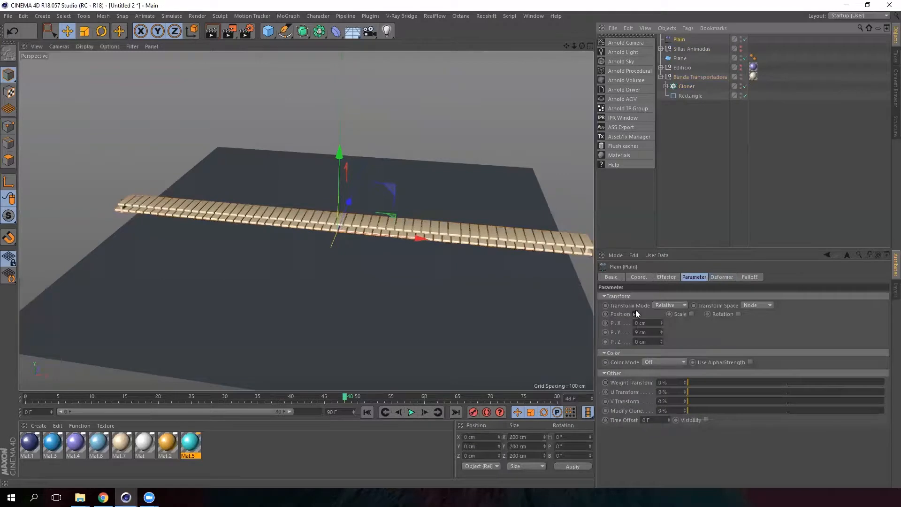
left_click_drag(661, 332, 663, 324)
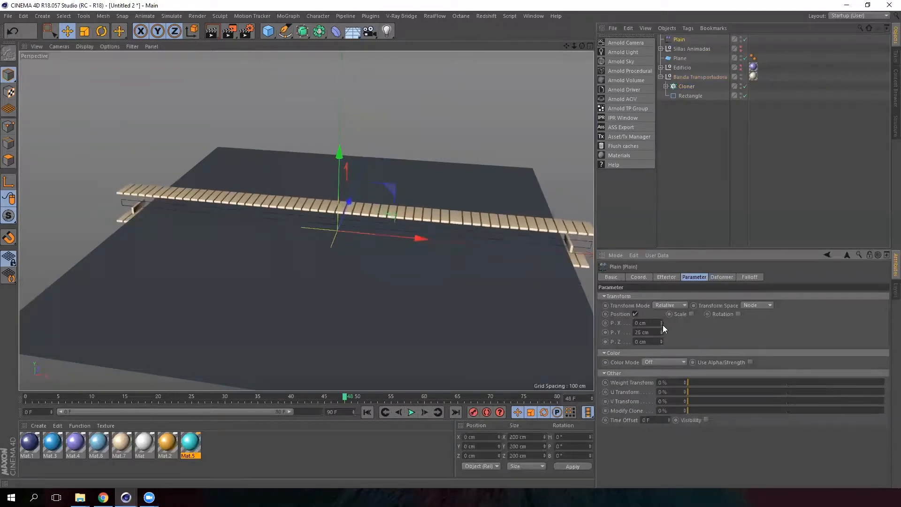
key("ctrl+z")
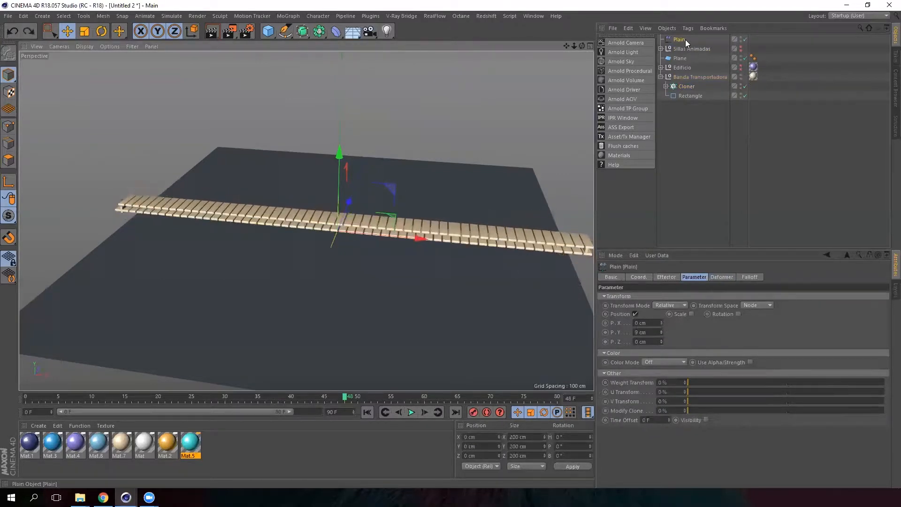
Set the Plain effector's falloff shape to Linear.
left_click_drag(440, 306, 357, 219, "alt")
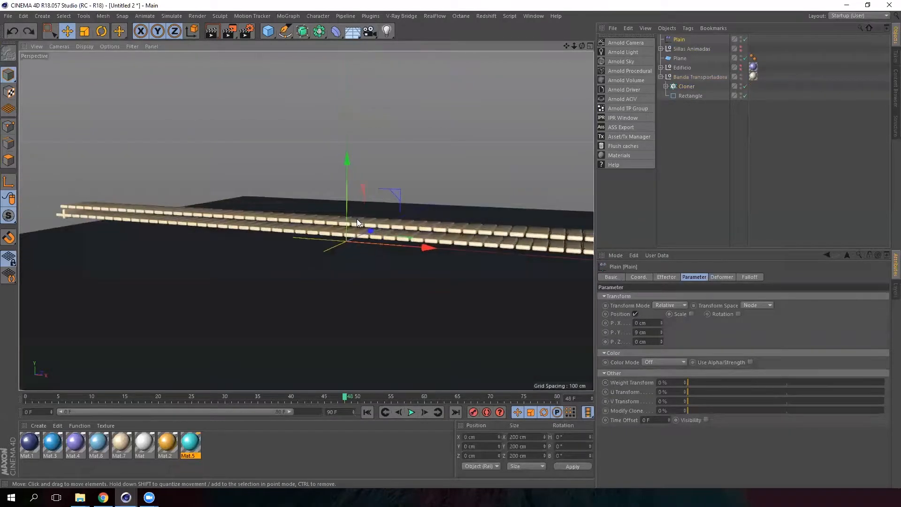
left_click(721, 277)
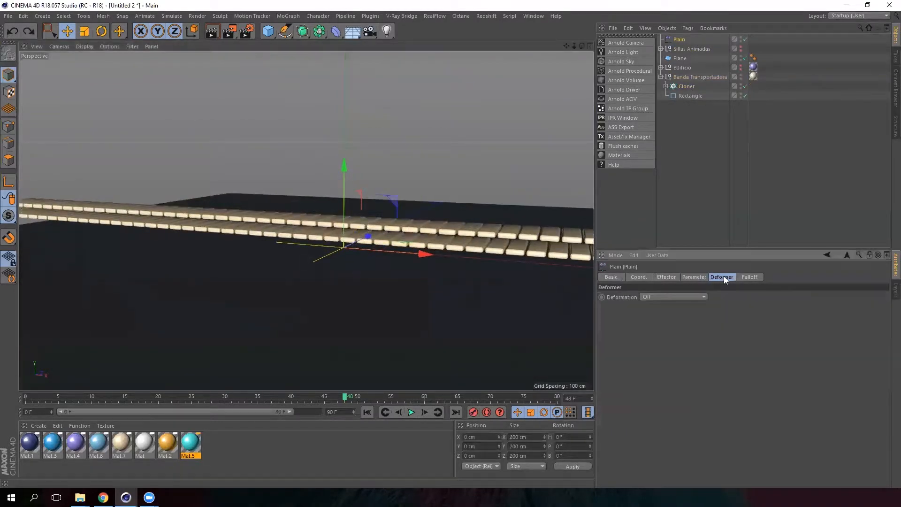
left_click(749, 277)
left_click(669, 297)
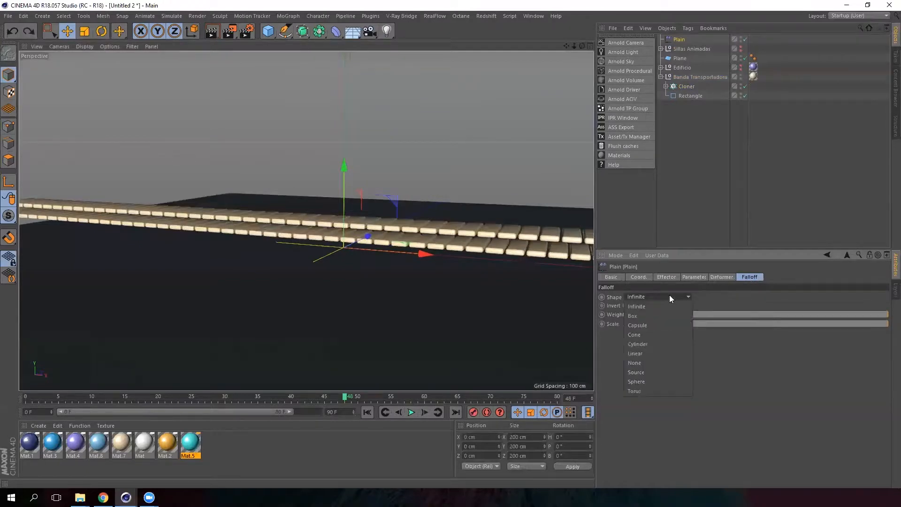
left_click(645, 353)
scroll(411, 249, "down", 4)
left_click_drag(407, 250, 319, 241, "alt")
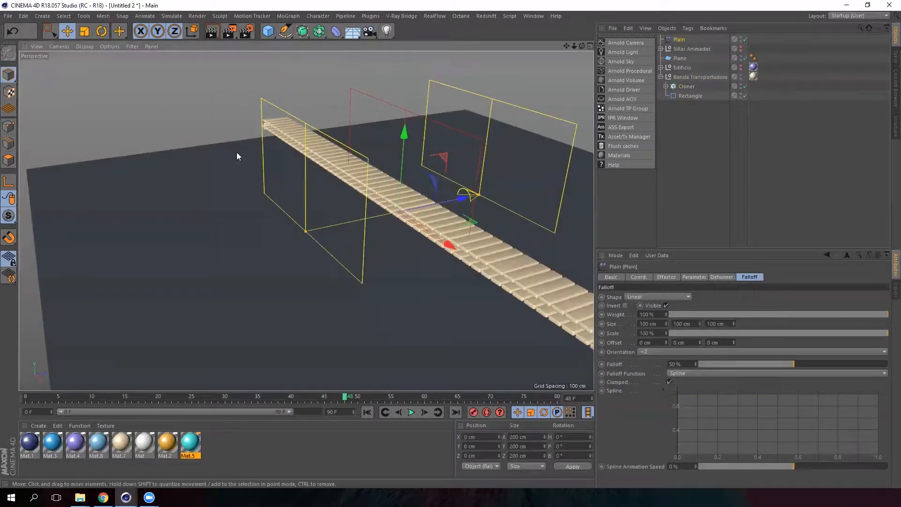
Rotate the Plain effector to a heading of -90° and move it along X to about -441.6 cm, beyond the belt's end.
left_click(102, 32)
left_click_drag(411, 233, 329, 197)
key("e")
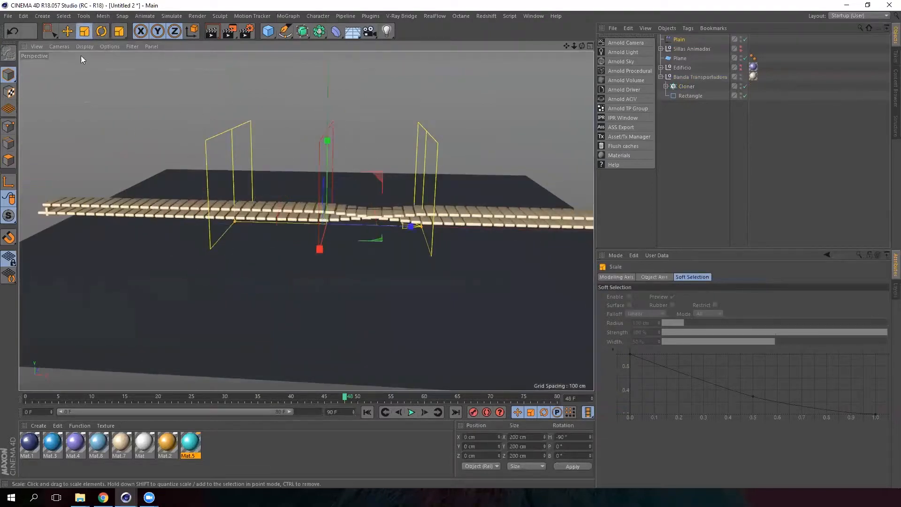
left_click_drag(404, 224, 174, 216)
middle_click_drag(174, 217, 305, 214, "alt")
left_click_drag(329, 221, 186, 215)
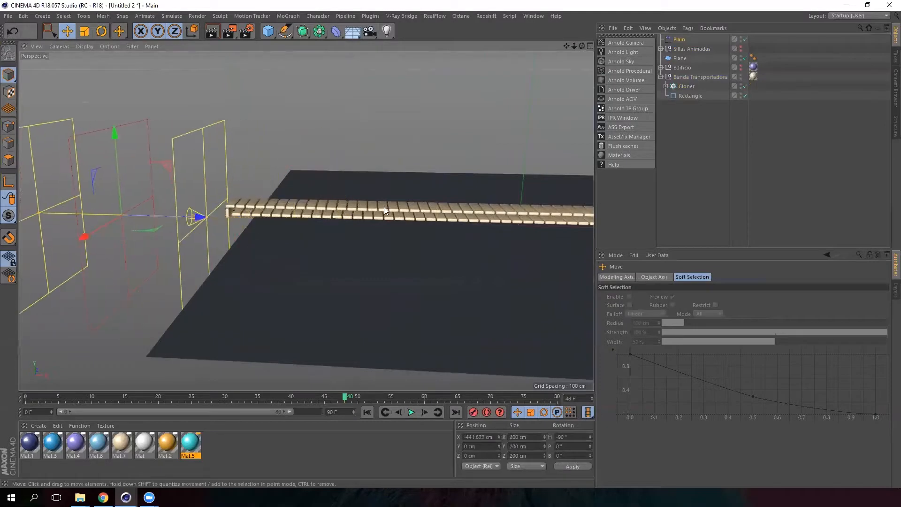
Try moving the Plain effector along the belt to test its linear falloff, and undo the move.
middle_click_drag(483, 187, 398, 175, "alt")
left_click_drag(120, 208, 544, 265)
middle_click_drag(543, 266, 343, 262, "alt")
key("ctrl+z")
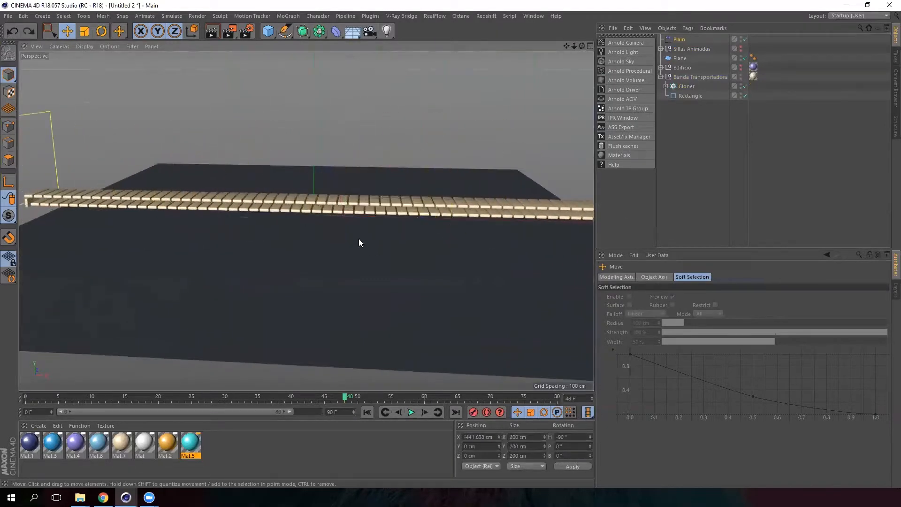
middle_click_drag(342, 173, 423, 211, "alt")
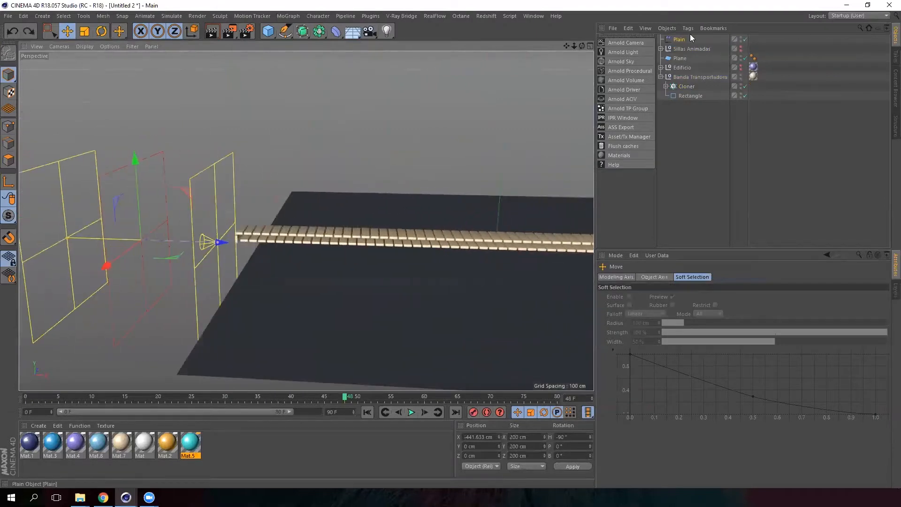
Set the Plain effector's Y position parameter to 0 cm and disable its Position transform.
left_click(679, 40)
left_click(666, 278)
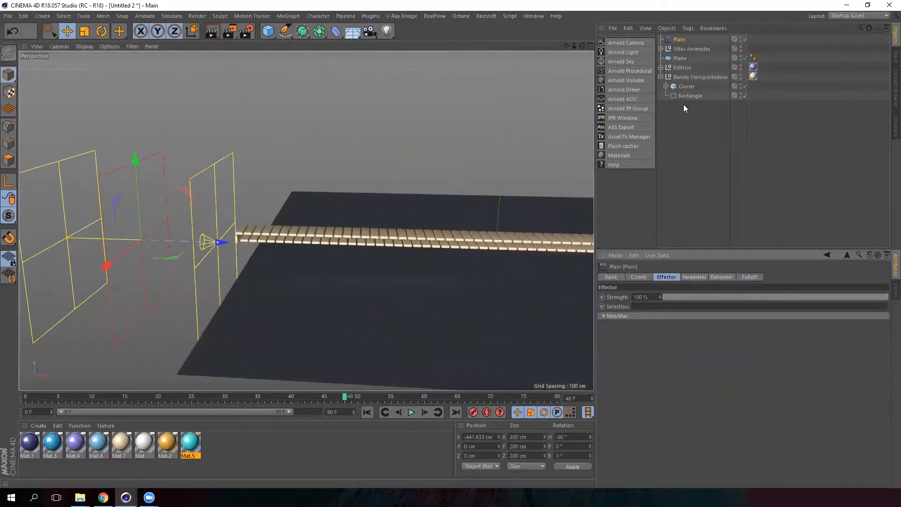
left_click(694, 277)
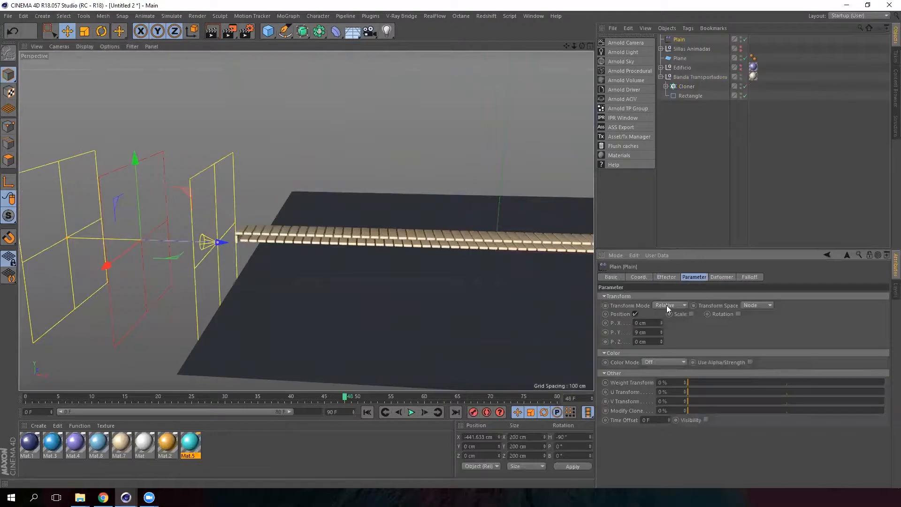
left_click_drag(647, 332, 600, 335)
type("0")
key("Return")
left_click(633, 313)
Enable the Plain effector's Scale transform with Uniform Scale and set the scale to -1.
left_click(673, 312)
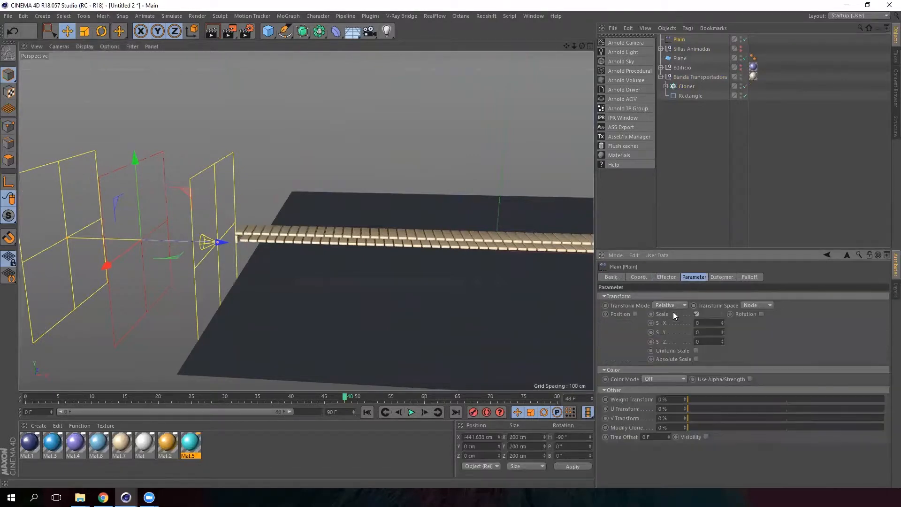
left_click(697, 351)
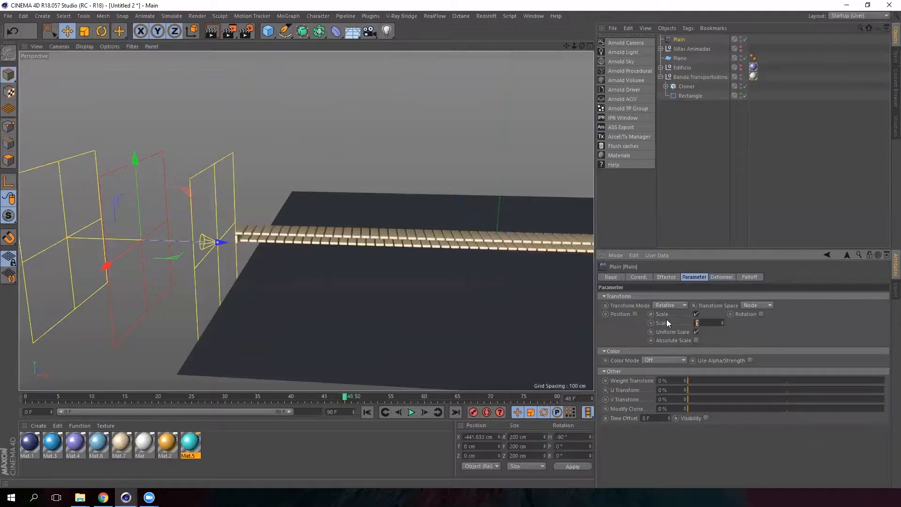
type("-1")
key("Return")
Move the Plain effector along X to about 341.4 cm, past the belt's far end, and narrow its falloff depth to about 86 cm.
scroll(284, 228, "down", 3)
middle_click_drag(348, 256, 281, 258, "alt")
left_click_drag(204, 237, 322, 240)
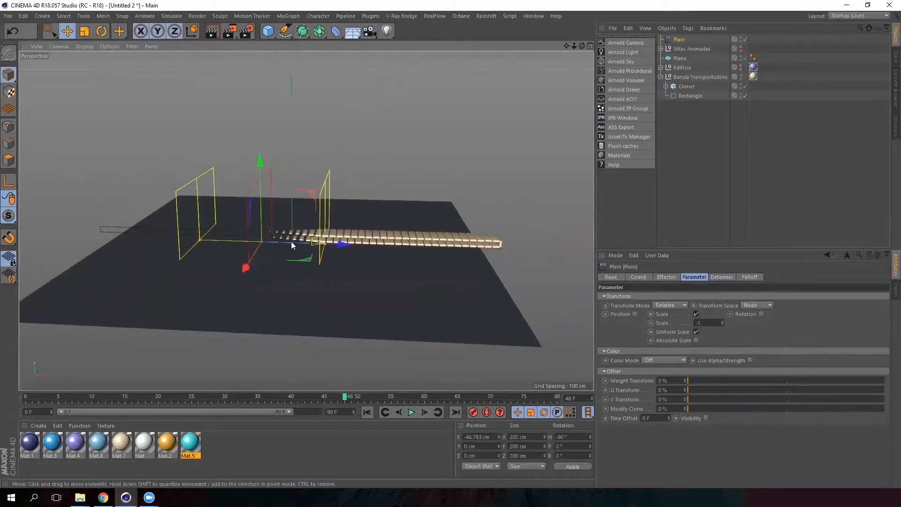
key("ctrl+shift+z")
middle_click_drag(469, 248, 343, 246, "alt")
left_click_drag(362, 247, 438, 253)
left_click_drag(230, 272, 271, 274, "alt")
mouse_move(469, 264)
left_mouse_down()
mouse_move(357, 262)
mouse_move(456, 266)
left_mouse_up()
mouse_move(246, 309)
left_mouse_down("alt")
mouse_move(333, 276)
mouse_move(343, 304)
mouse_move(251, 294)
left_mouse_up("alt")
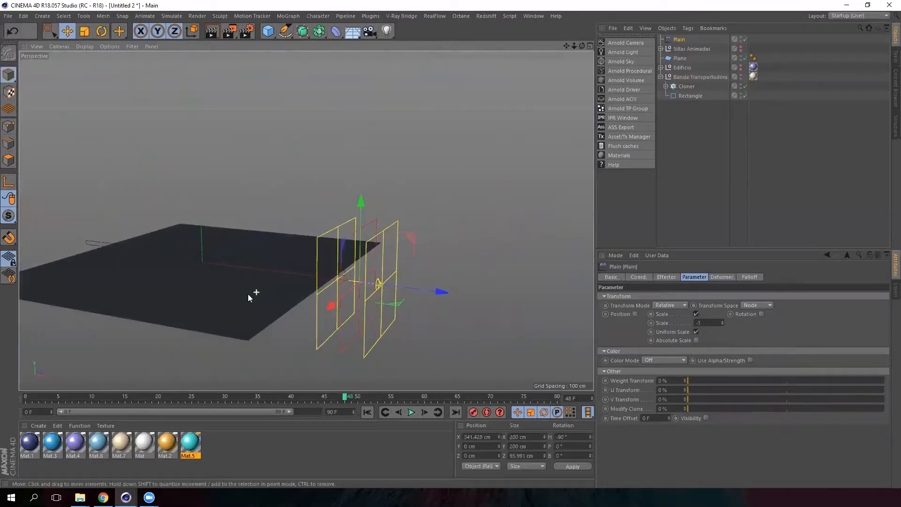
Keyframe the Plain effector's X position of about 341.4 cm at frame 30.
middle_click_drag(300, 288, 360, 292, "alt")
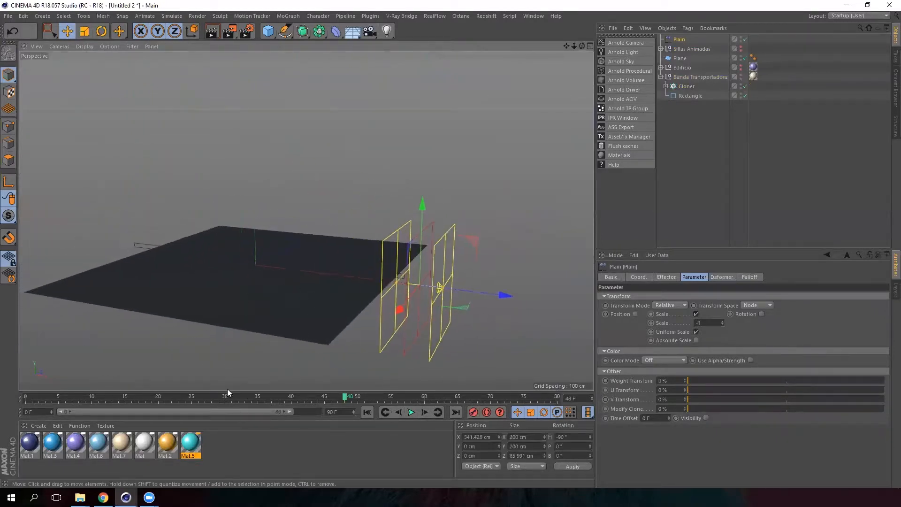
left_click(226, 397)
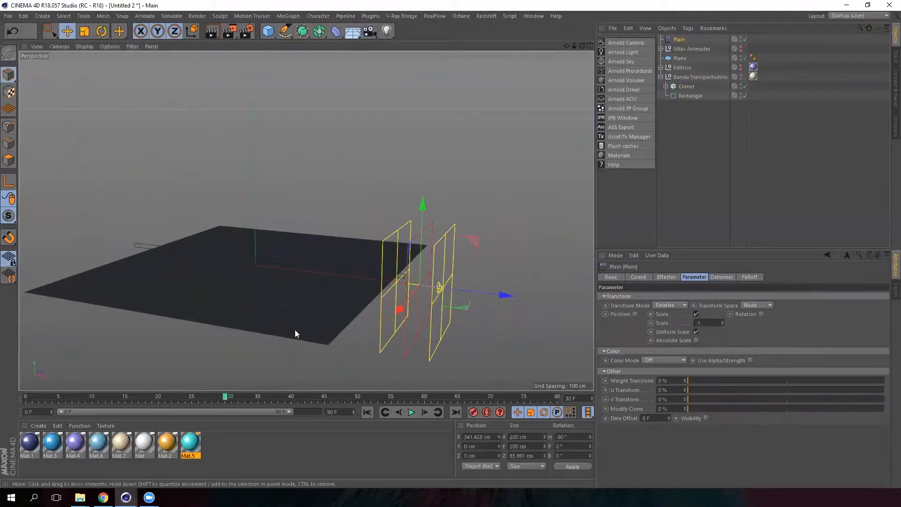
middle_click_drag(294, 330, 347, 311, "alt")
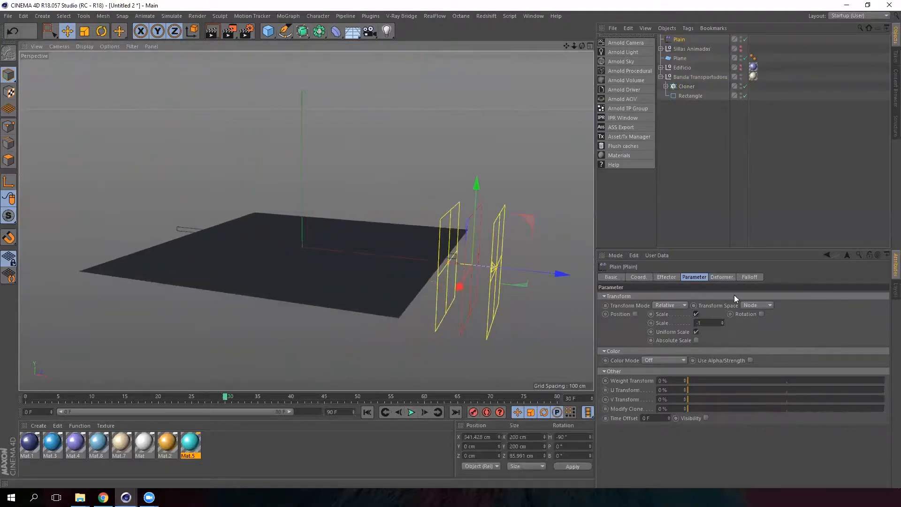
left_click(684, 39)
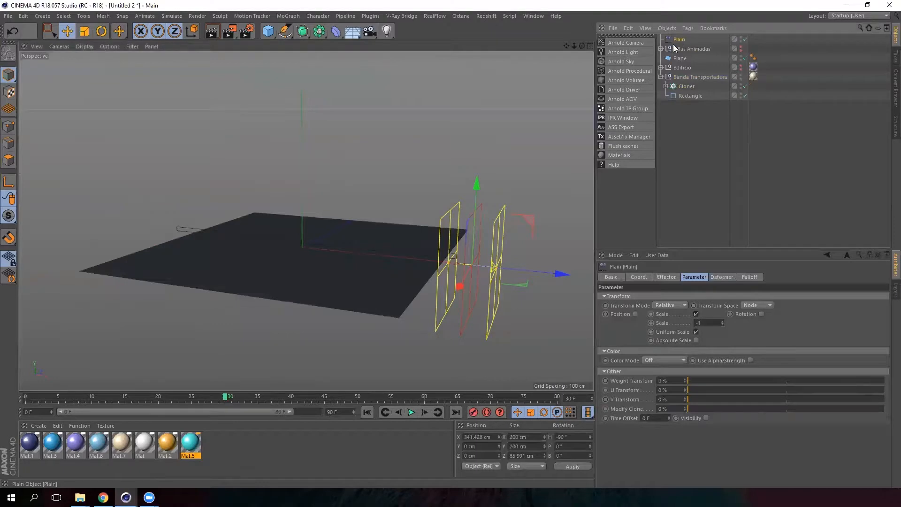
left_click(638, 278)
left_click_drag(648, 297, 647, 296)
key("ctrl+z")
left_click_drag(429, 267, 455, 270, "alt")
left_click(602, 297, "ctrl")
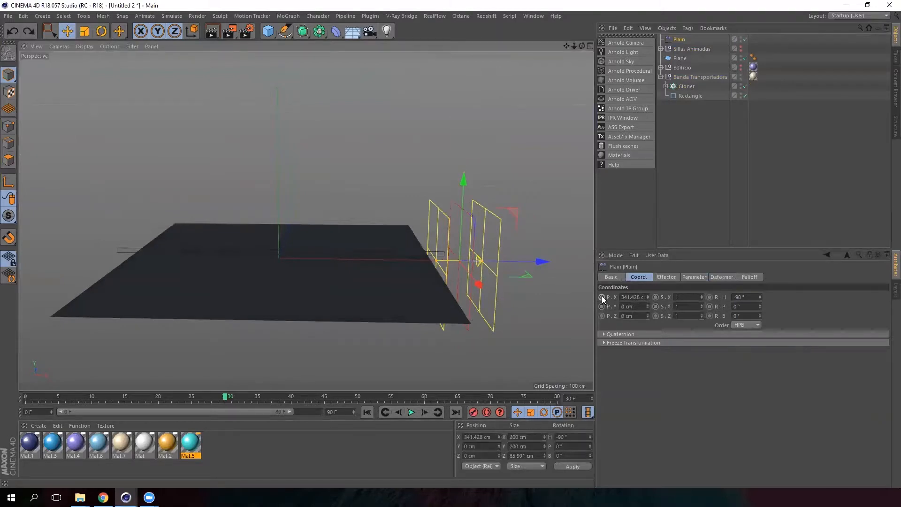
Move the Plain effector along X to about -380.8 cm at frame 0, before the belt's start, and keyframe its X position.
left_click_drag(225, 397, 26, 398)
left_click_drag(544, 261, 167, 252)
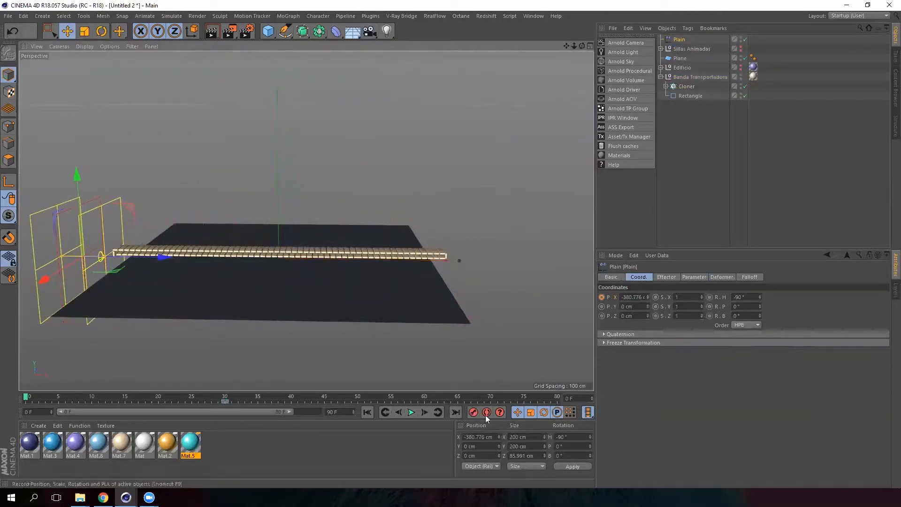
left_click(602, 297)
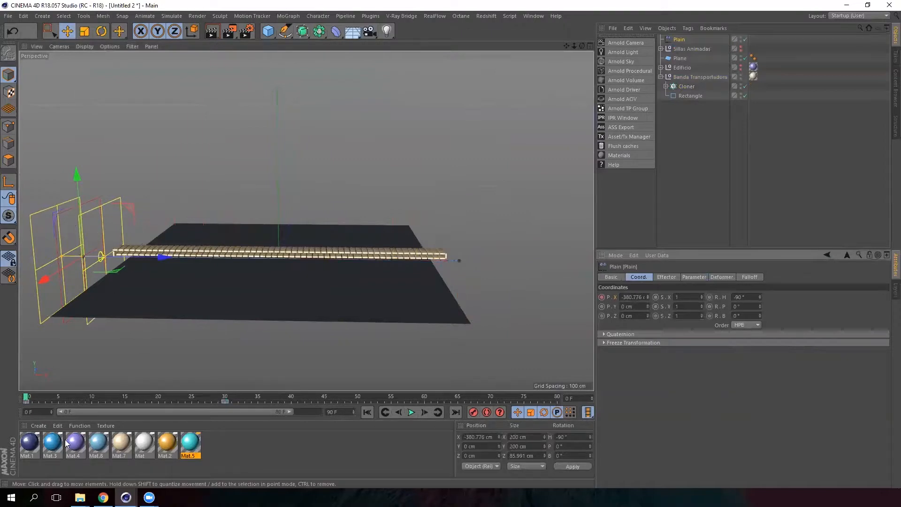
mouse_move(26, 399)
left_mouse_down()
mouse_move(226, 404)
mouse_move(12, 400)
left_mouse_up()
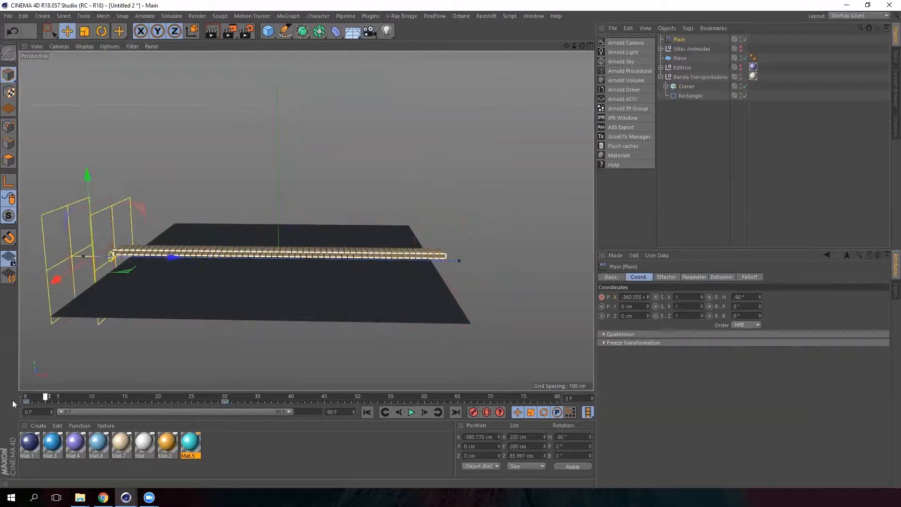
left_click_drag(344, 245, 399, 234, "alt")
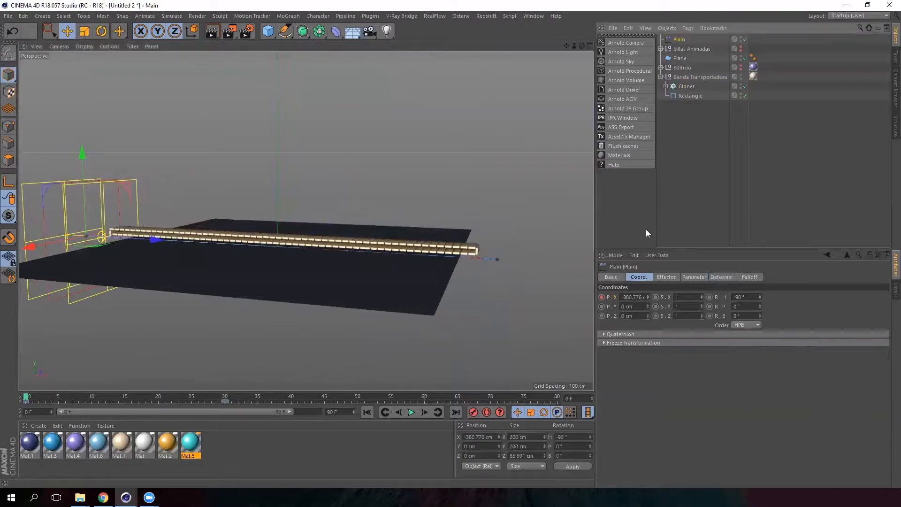
Enable the Plain effector's Position transform, set its Y value to -6 cm and check the effect on the slats.
left_click(692, 276)
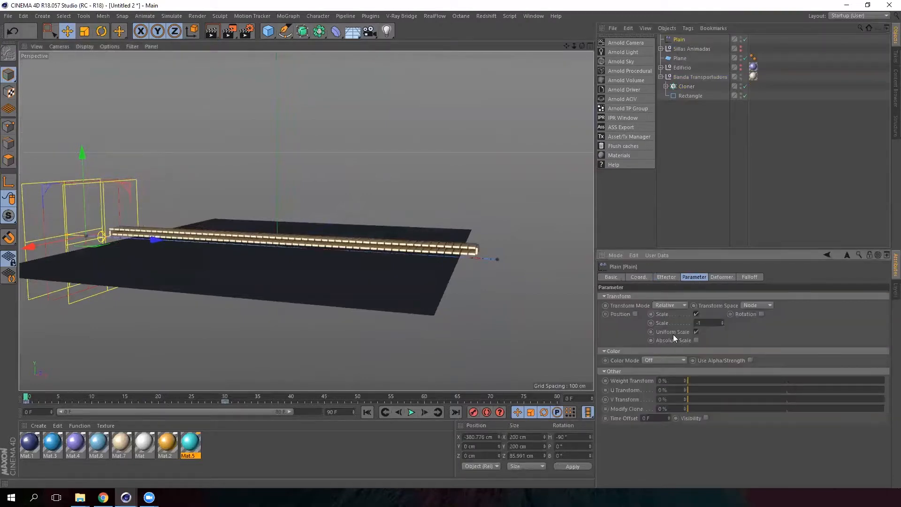
left_click(635, 314)
left_click_drag(54, 402, 117, 401)
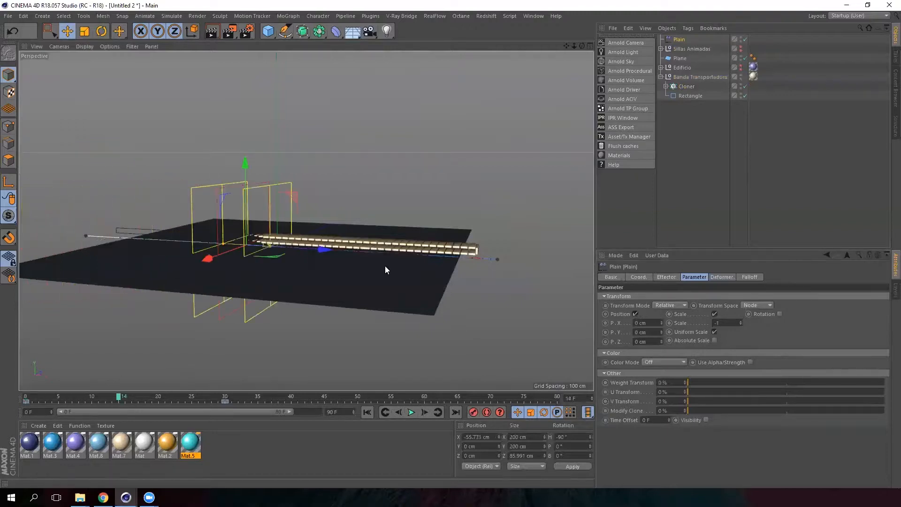
scroll(263, 237, "up", 8)
middle_click_drag(273, 259, 271, 268, "alt")
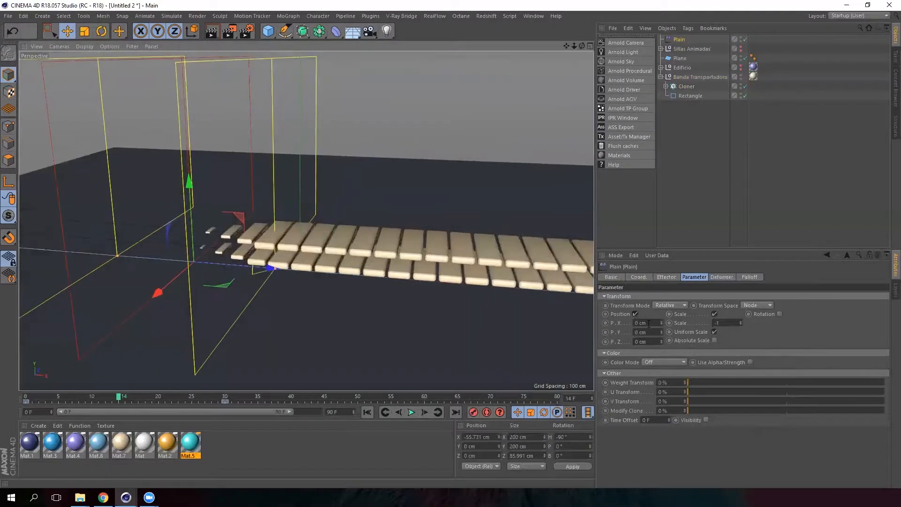
mouse_move(661, 321)
left_mouse_down()
mouse_move(661, 310)
mouse_move(661, 333)
left_mouse_up()
key("ctrl+z")
left_click_drag(405, 284, 569, 311, "alt")
left_click(649, 332)
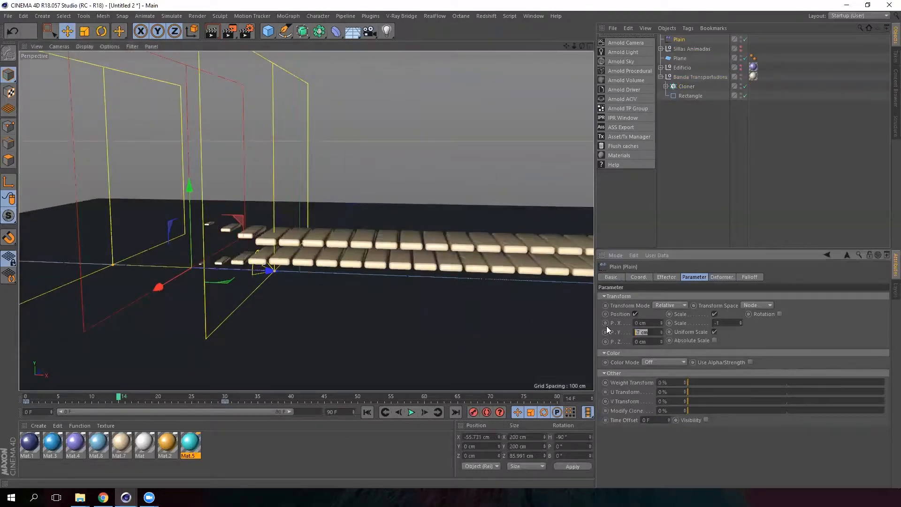
type("-6")
key("Return")
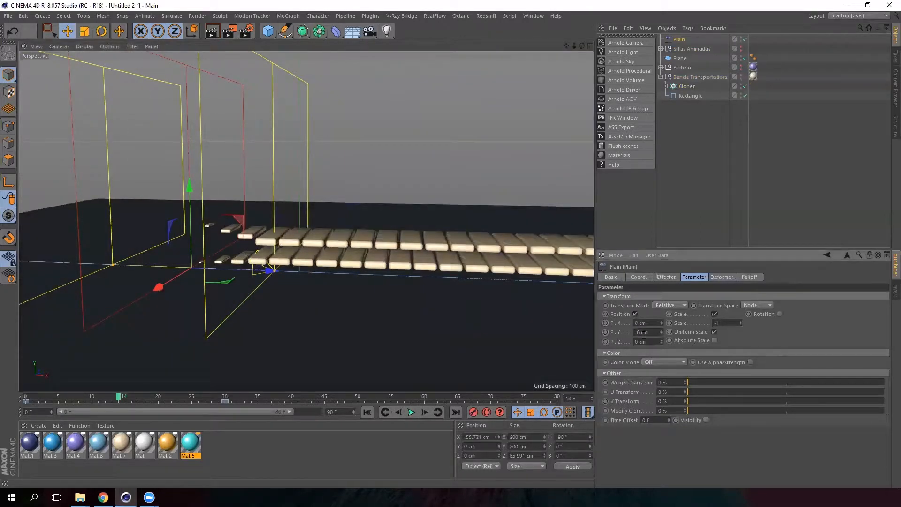
left_click_drag(123, 398, 418, 283)
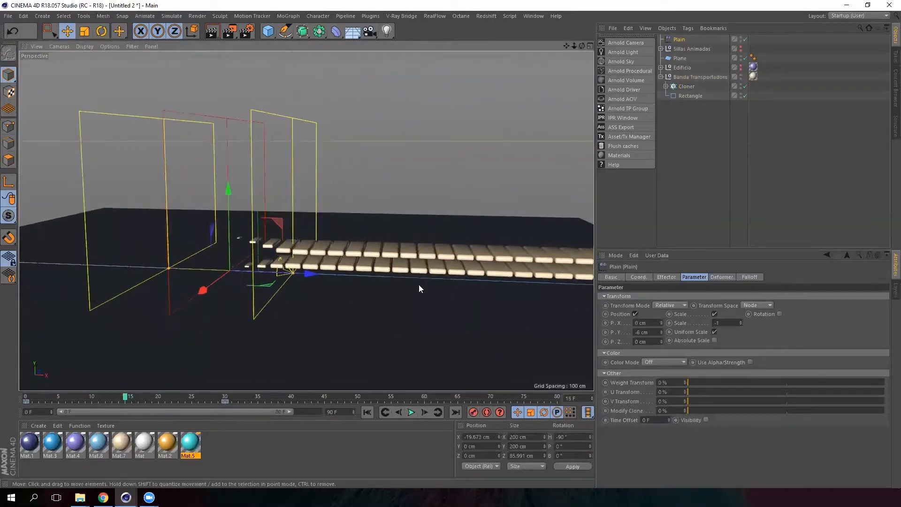
Enable the Plain effector's Rotation transform and set the bank rotation to 128° so the slats twist as they scale in.
left_click(779, 313)
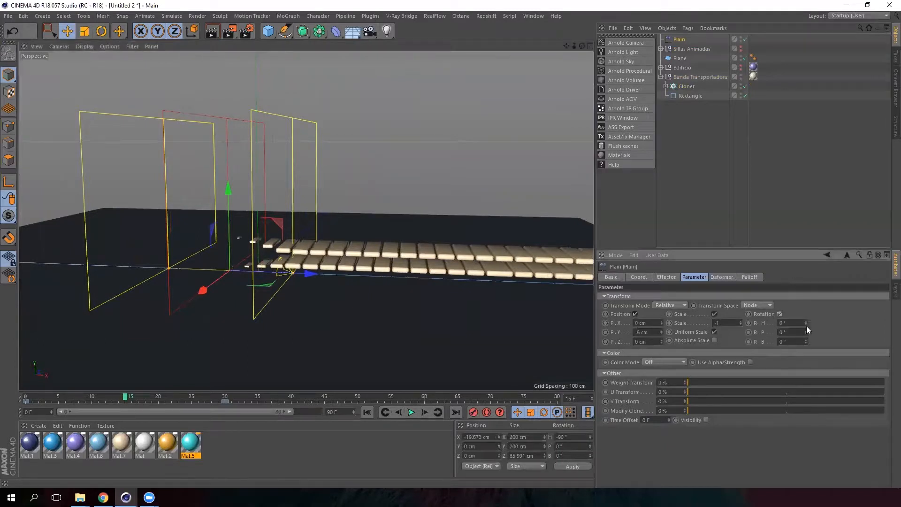
left_click_drag(805, 320, 802, 275)
scroll(344, 282, "down", 2)
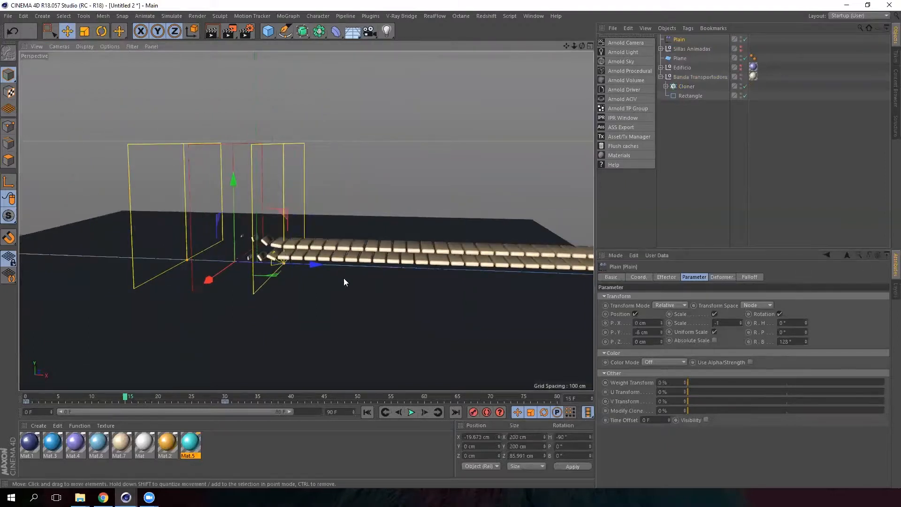
left_click_drag(344, 279, 261, 280, "alt")
left_click_drag(120, 399, 125, 378)
mouse_move(236, 233)
left_mouse_down("alt")
mouse_move(234, 215)
mouse_move(239, 220)
left_mouse_up("alt")
scroll(233, 214, "up", 2)
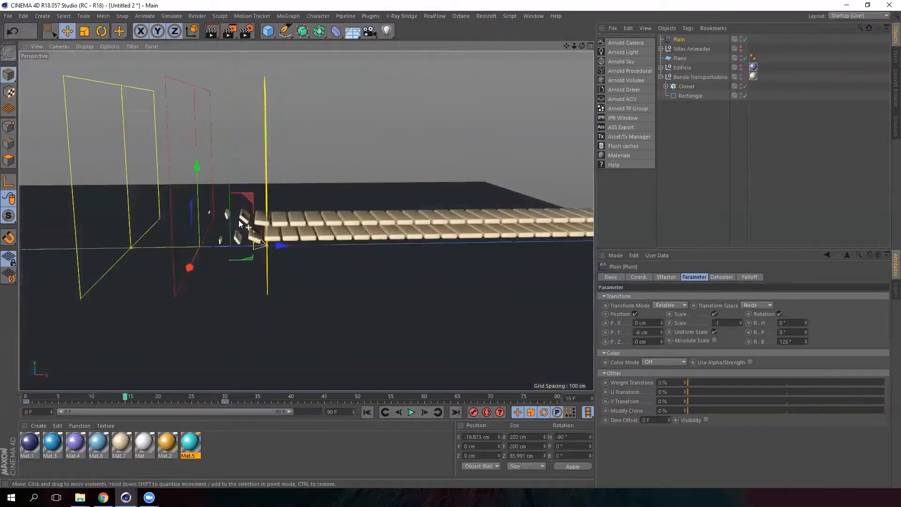
scroll(225, 226, "down", 2)
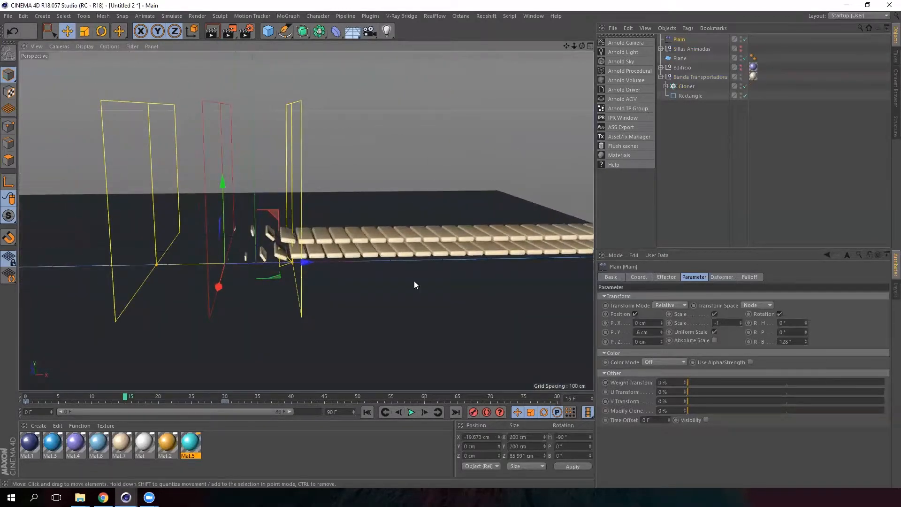
scroll(202, 227, "down", 3)
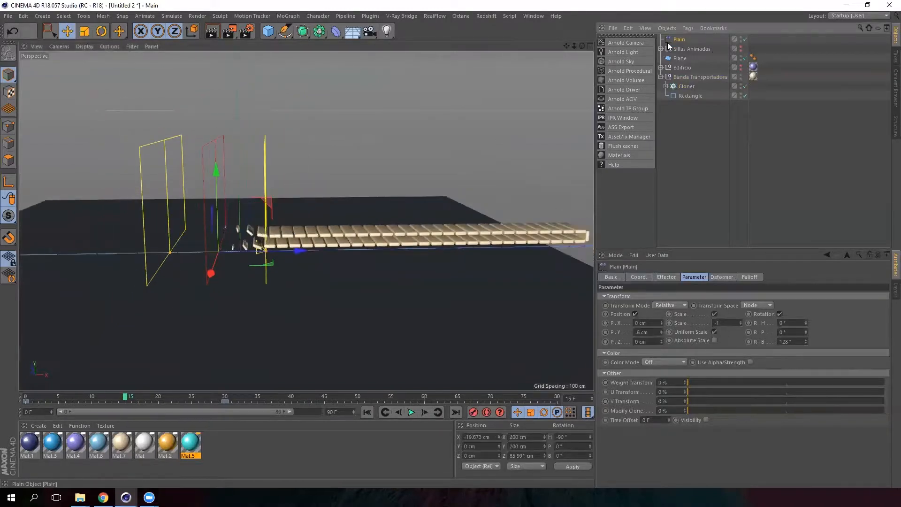
Widen the Plain effector's linear falloff by setting its Z size to about 222.3 cm.
left_click_drag(169, 252, 119, 254)
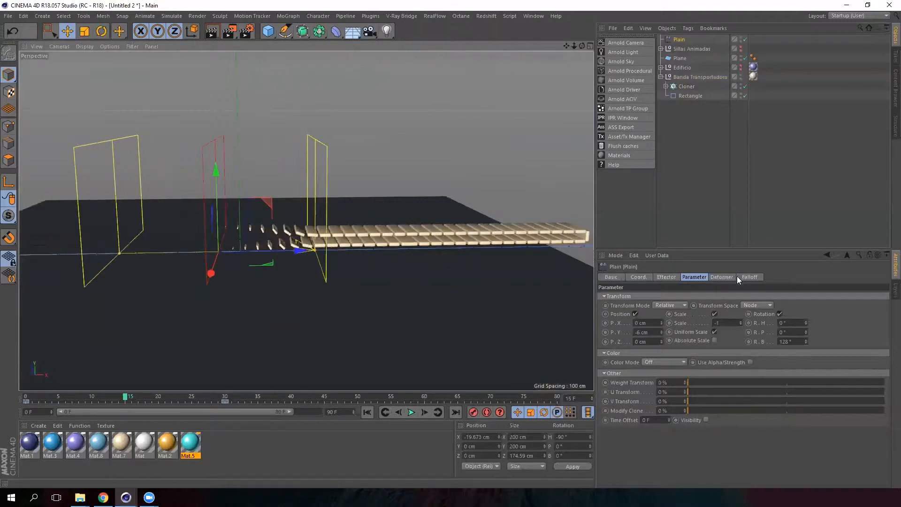
left_click(750, 277)
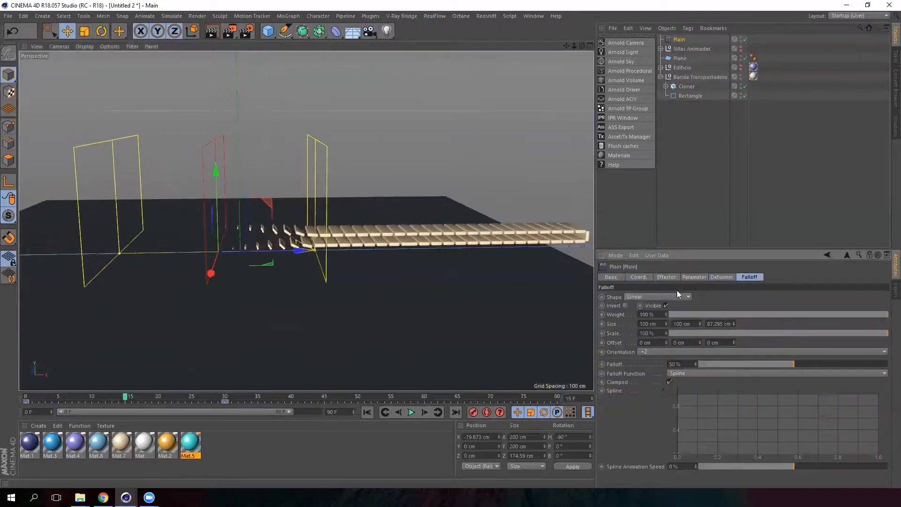
left_click_drag(733, 321, 742, 286)
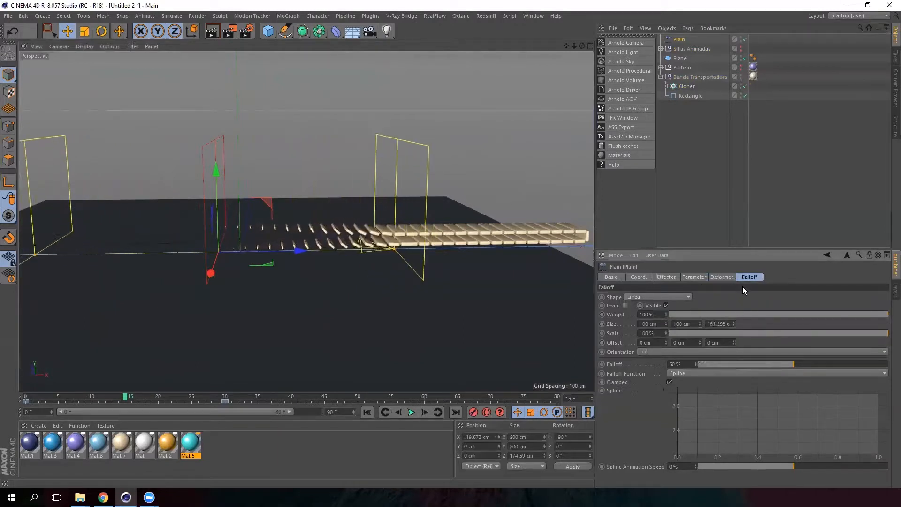
scroll(262, 269, "down", 2)
left_click_drag(262, 269, 264, 301, "alt")
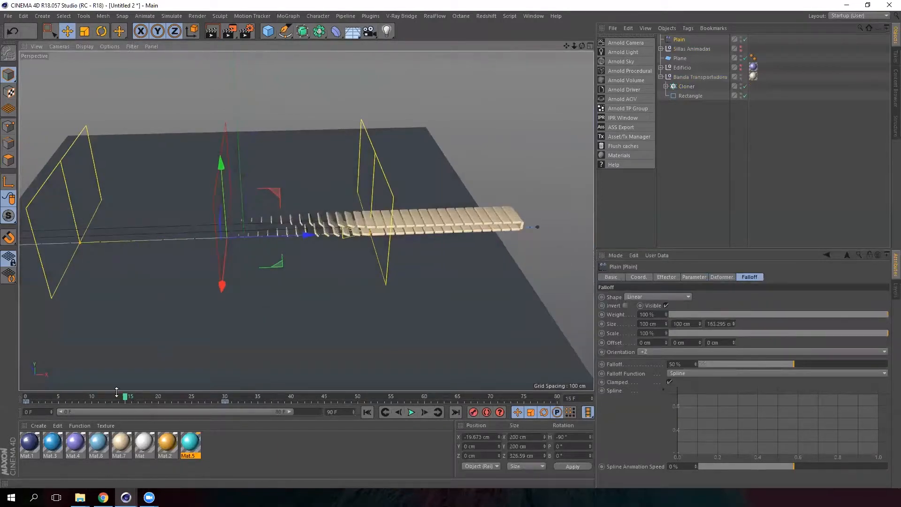
mouse_move(126, 399)
left_mouse_down()
mouse_move(57, 397)
mouse_move(125, 398)
left_mouse_up()
left_click_drag(739, 319, 740, 293)
left_click_drag(158, 294, 153, 270, "alt")
right_click_drag(153, 270, 176, 317, "alt")
middle_click_drag(176, 317, 239, 320, "alt")
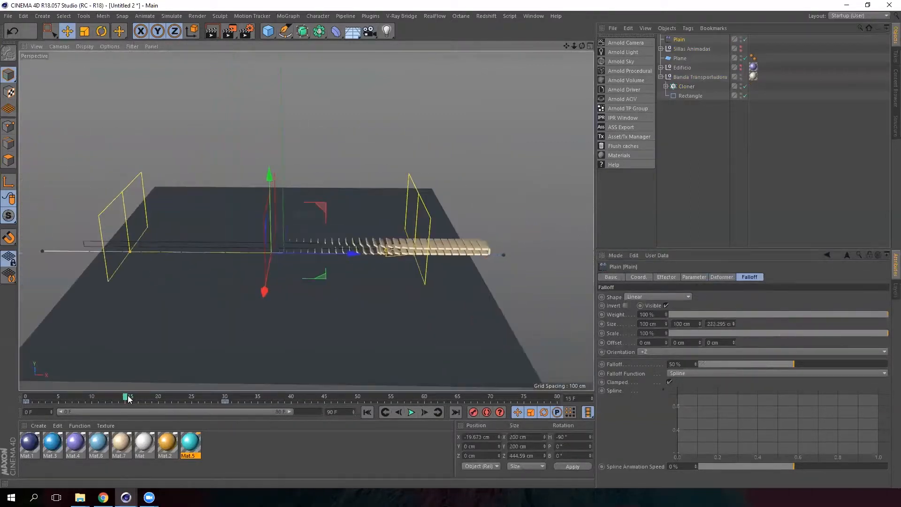
At frame 0, move the Plain effector along X to about -559.8 cm, clear of the belt, and keyframe its X position.
left_click_drag(127, 398, 1, 396)
middle_click_drag(132, 270, 221, 263, "alt")
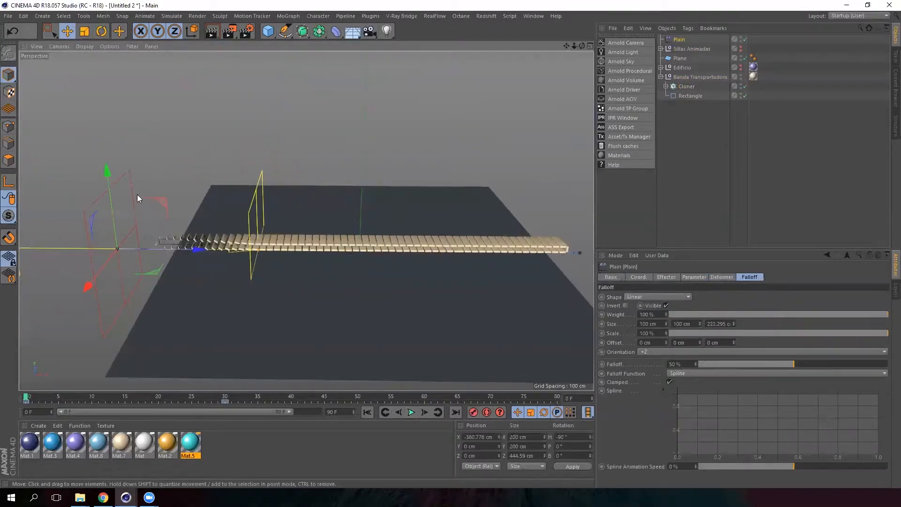
middle_click_drag(137, 194, 226, 223, "alt")
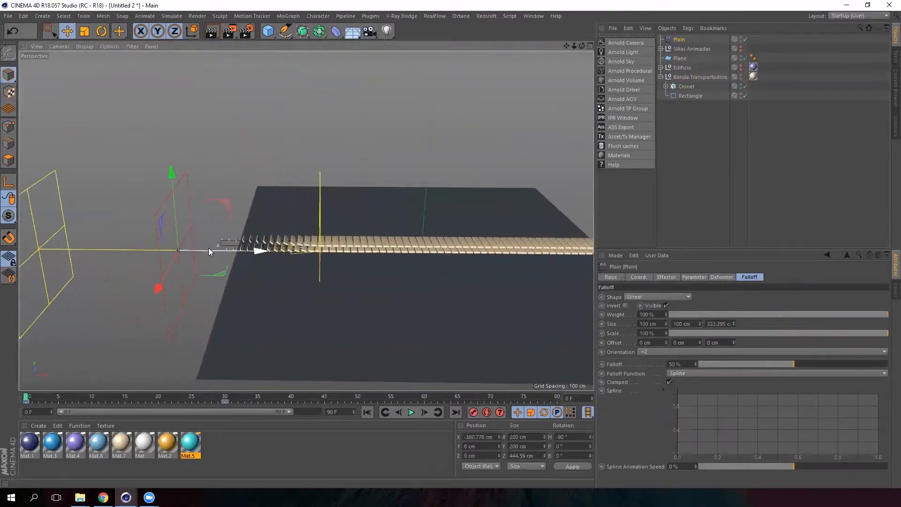
left_click_drag(262, 250, 136, 250)
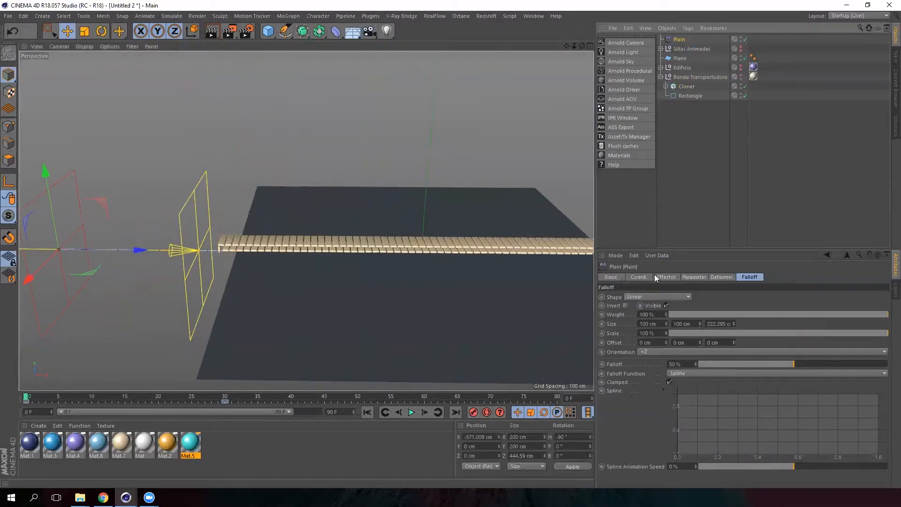
left_click(639, 277)
key("ctrl+z")
key("ctrl+z")
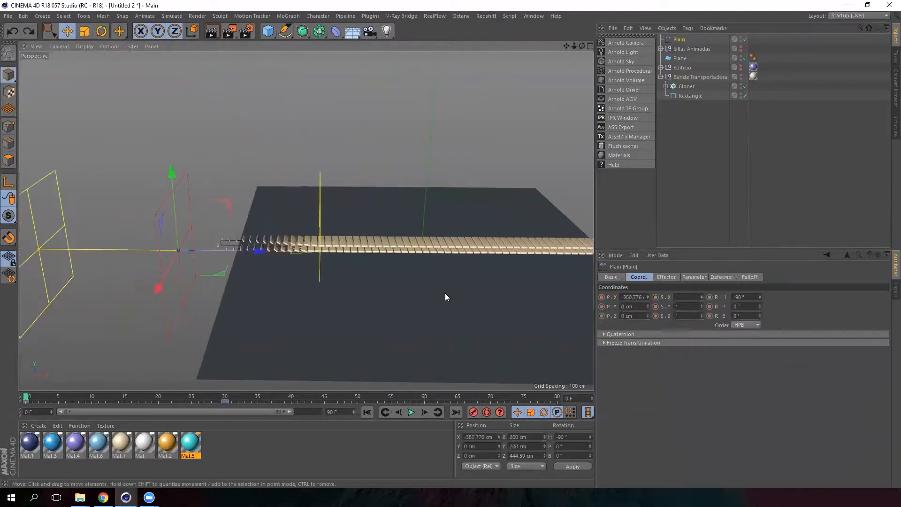
left_click_drag(258, 251, 148, 253)
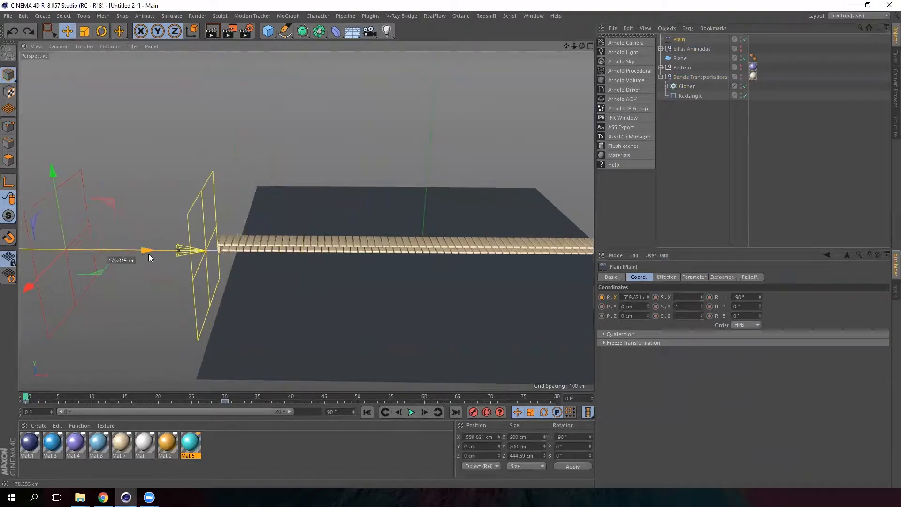
left_click(602, 297)
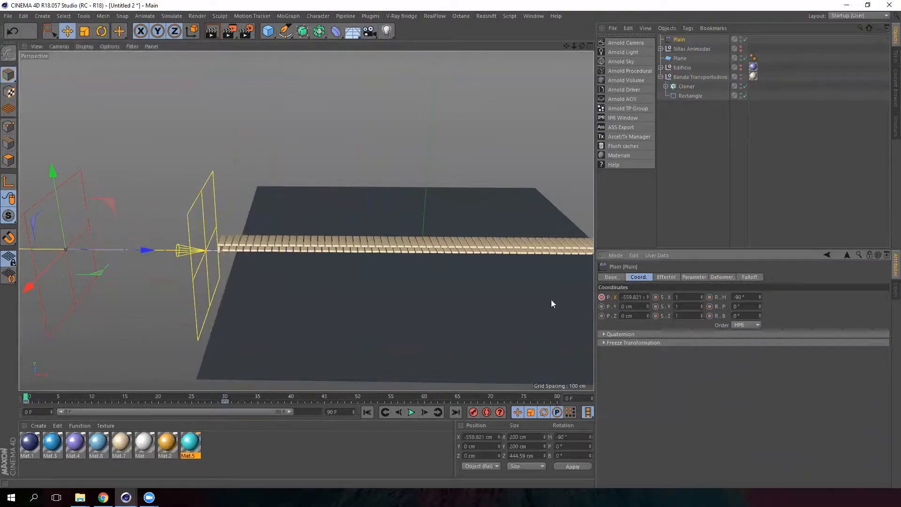
Scrub from frame 0 past frame 30 to check how the effector affects the slats along the belt.
left_click_drag(27, 395, 139, 395)
middle_click_drag(248, 381, 162, 370, "alt")
left_click_drag(139, 396, 298, 396)
middle_click_drag(518, 314, 346, 311, "alt")
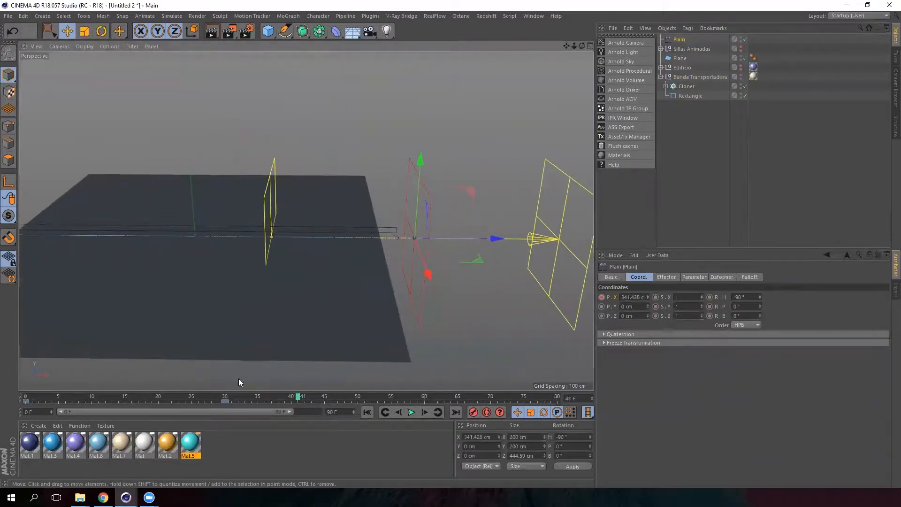
Swap the Plain effector's two X keyframes, placing the 341.4 cm key at frame 0 and the -559.8 cm key at frame 30.
mouse_move(300, 396)
left_mouse_down()
mouse_move(33, 397)
mouse_move(225, 392)
left_mouse_up()
left_click_drag(267, 336, 169, 368, "alt")
mouse_move(226, 398)
left_mouse_down()
mouse_move(24, 398)
mouse_move(290, 400)
mouse_move(24, 403)
left_mouse_up()
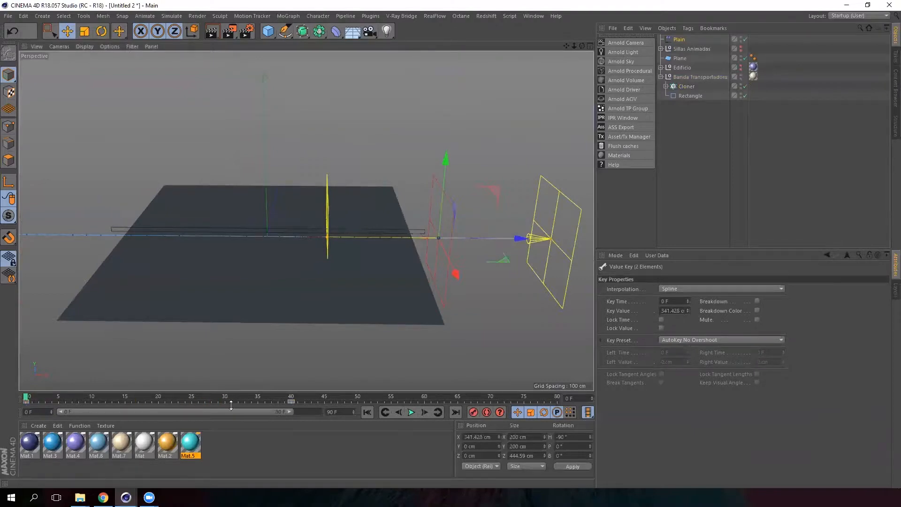
left_click_drag(292, 402, 227, 407)
Play and scrub the reversed animation to review how the conveyor belt's slats build up.
left_click_drag(26, 398, 170, 401)
left_click(412, 412)
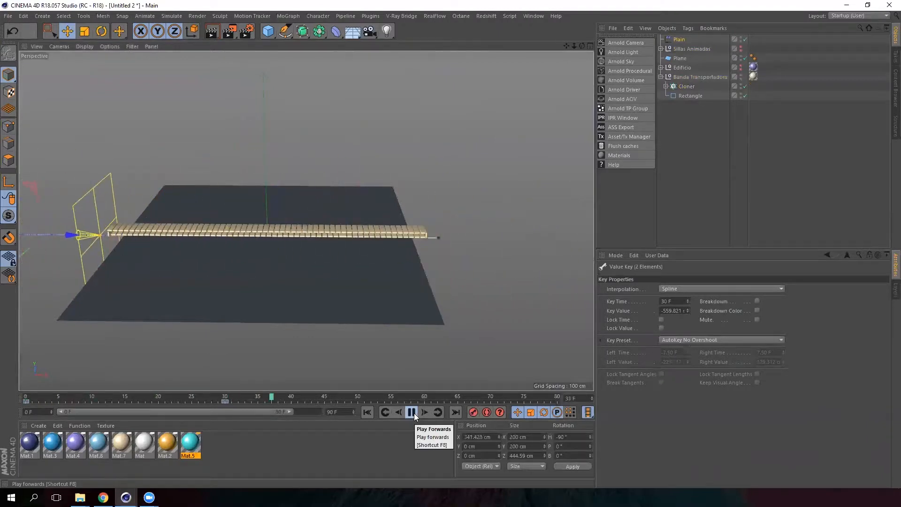
left_click(412, 412)
scroll(352, 214, "up", 5)
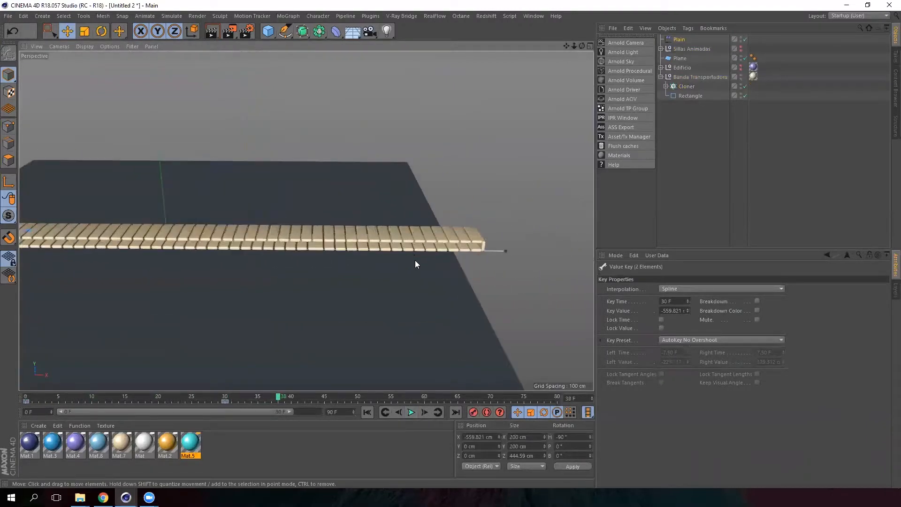
left_click_drag(415, 260, 384, 299, "alt")
left_click_drag(283, 400, 199, 392)
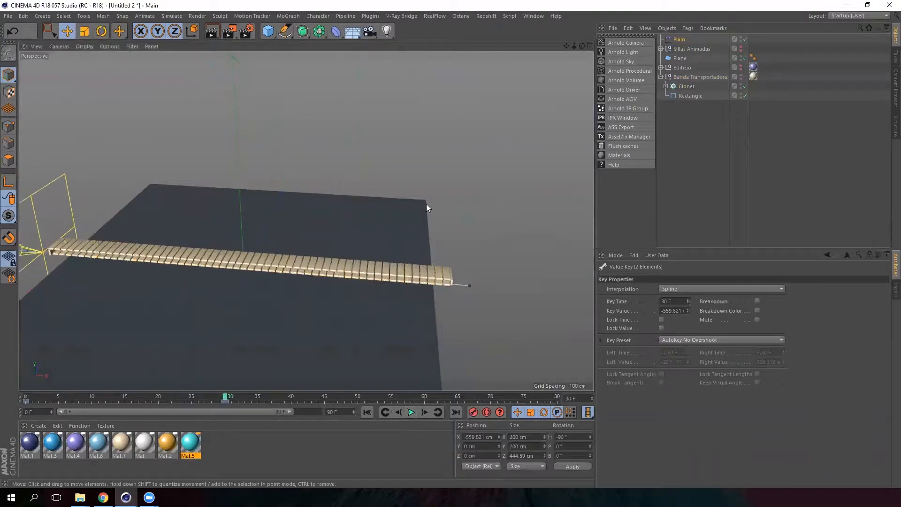
left_click_drag(252, 238, 232, 260, "alt")
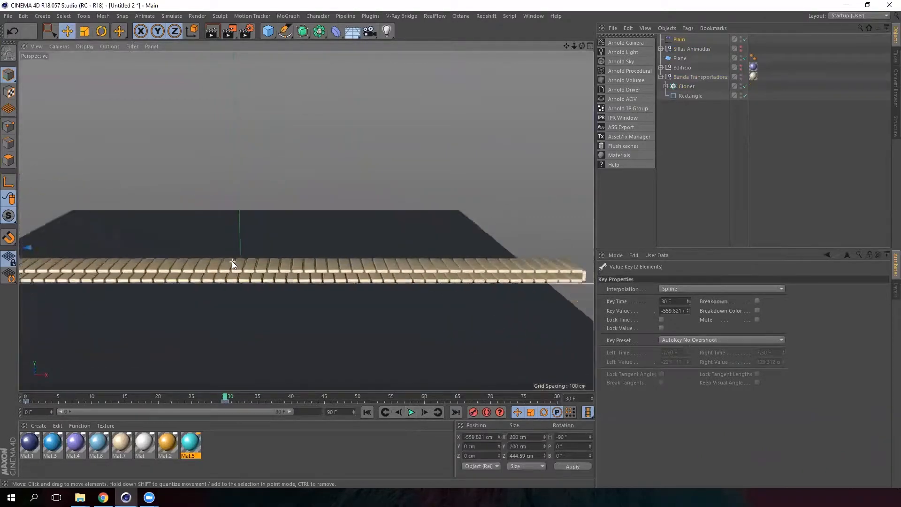
Make the Edificio group visible in the viewport and view the building together with the conveyor belt.
left_click(739, 68)
left_click_drag(308, 238, 300, 324, "alt")
scroll(374, 269, "down", 3)
scroll(340, 267, "down", 3)
left_click_drag(340, 267, 298, 259, "alt")
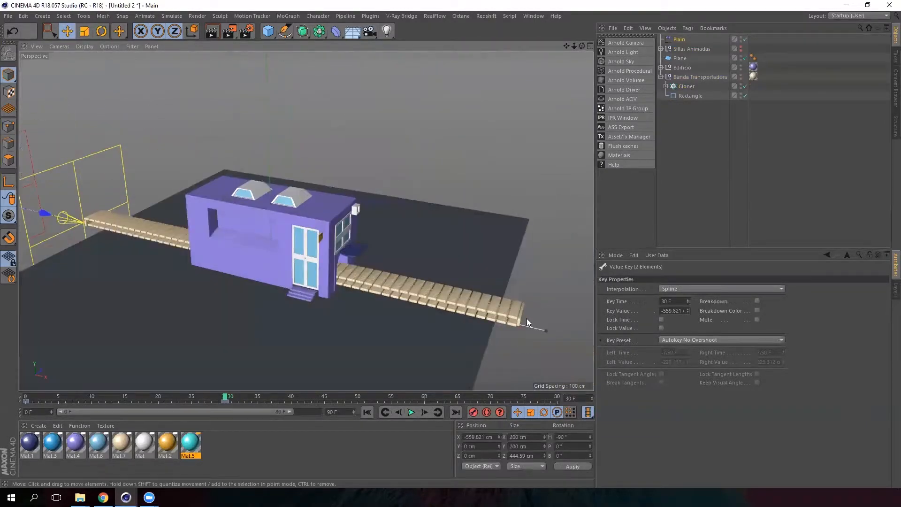
Try adjusting the width of the conveyor belt's Rectangle spline, and undo the change.
left_click(695, 96)
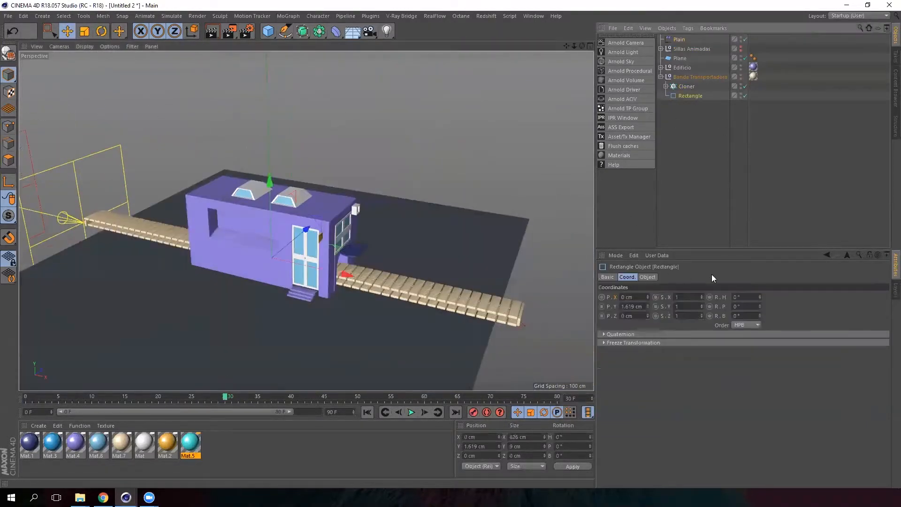
left_click(647, 277)
mouse_move(683, 298)
left_mouse_down()
mouse_move(633, 505)
mouse_move(664, 442)
mouse_move(683, 297)
left_mouse_up()
key("ctrl+z")
scroll(398, 246, "down", 3)
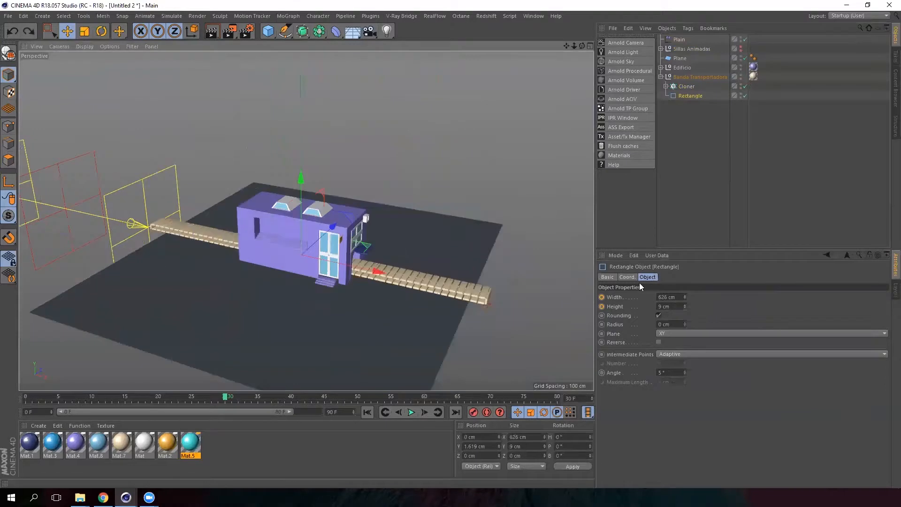
Keyframe the conveyor belt Rectangle spline's width of 626 cm at frame 30.
left_click(612, 297)
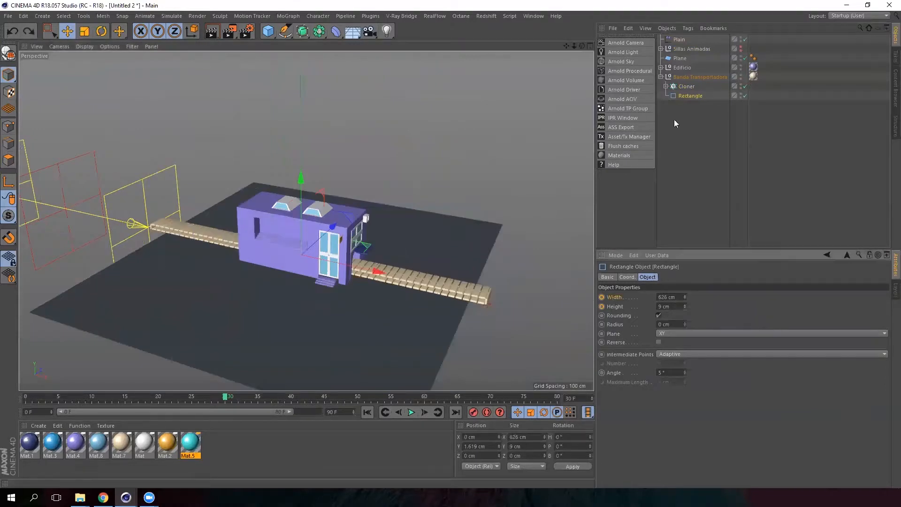
left_click(697, 97)
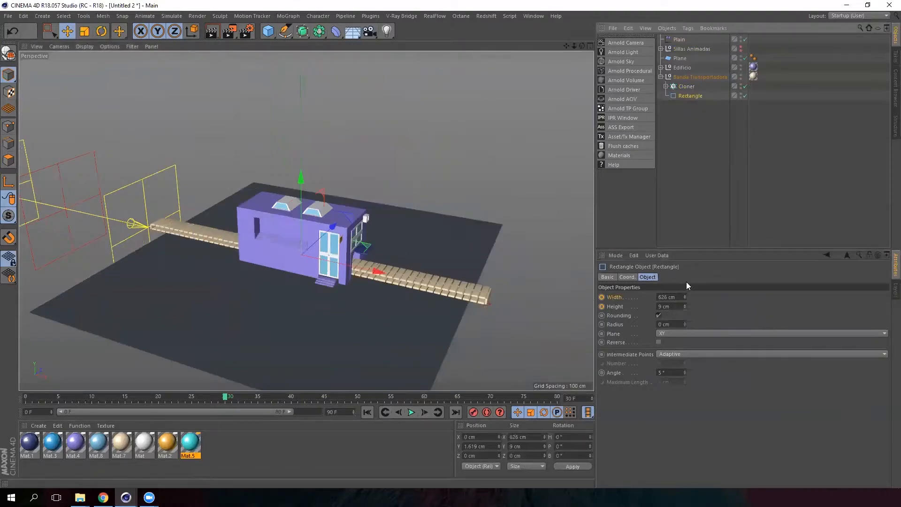
left_click(687, 88)
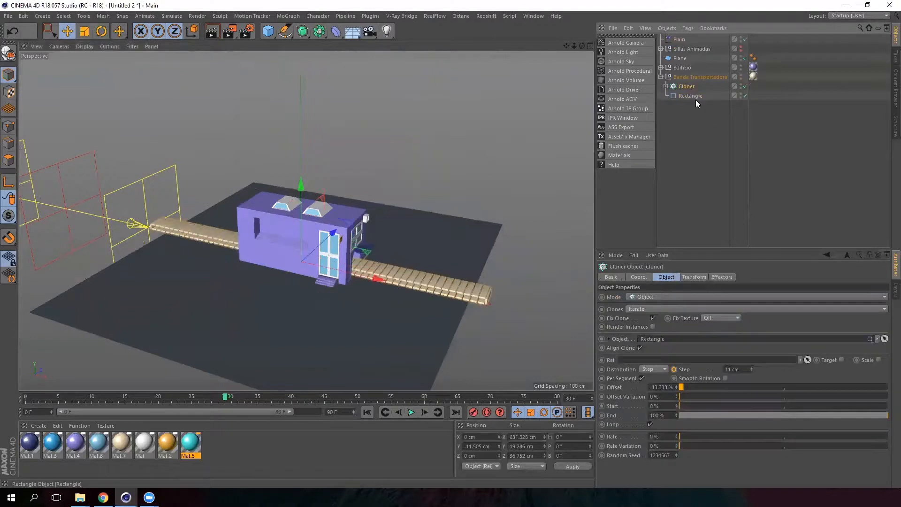
left_click(696, 97)
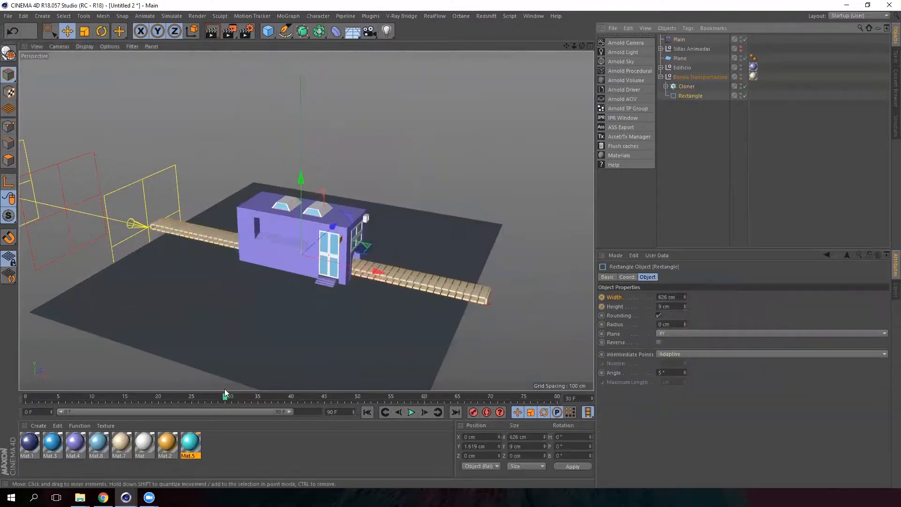
left_click(602, 297)
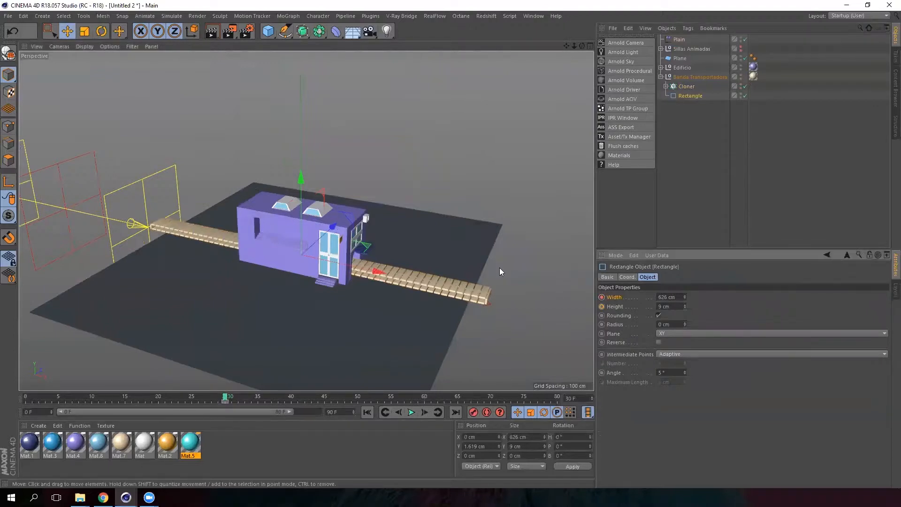
Set the Rectangle spline's width to 0 cm at frame 0 and keyframe it.
left_click_drag(226, 398, 26, 398)
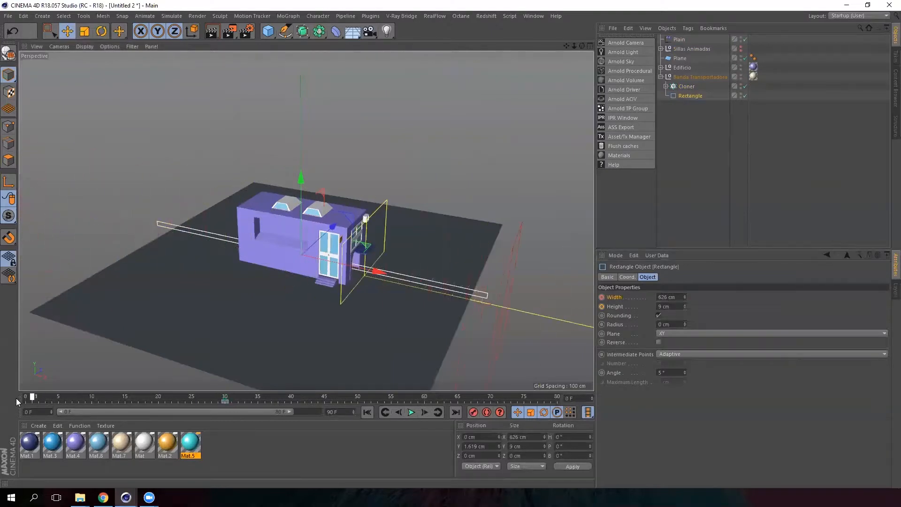
left_click_drag(685, 296, 684, 425)
right_click_drag(301, 316, 436, 263, "alt")
left_click_drag(684, 296, 671, 351)
left_click_drag(263, 255, 337, 226, "alt")
right_click_drag(337, 226, 375, 229, "alt")
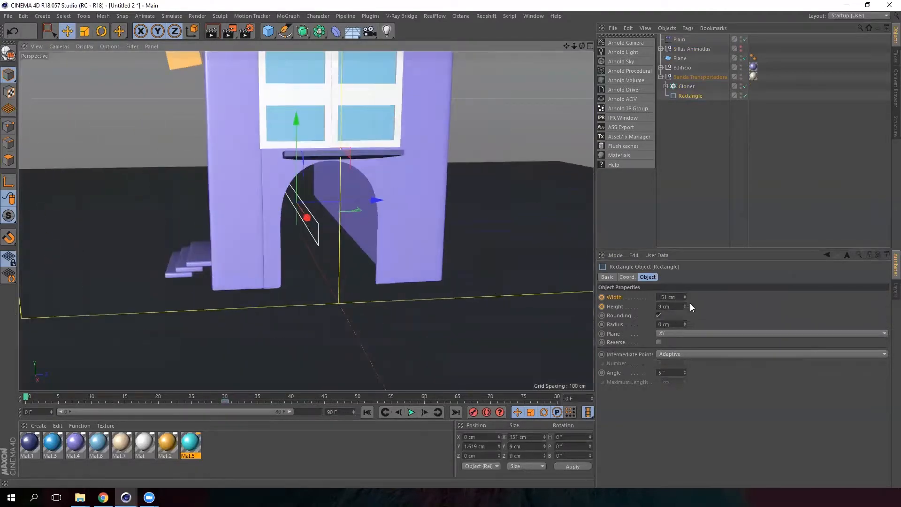
left_click_drag(685, 299, 676, 340)
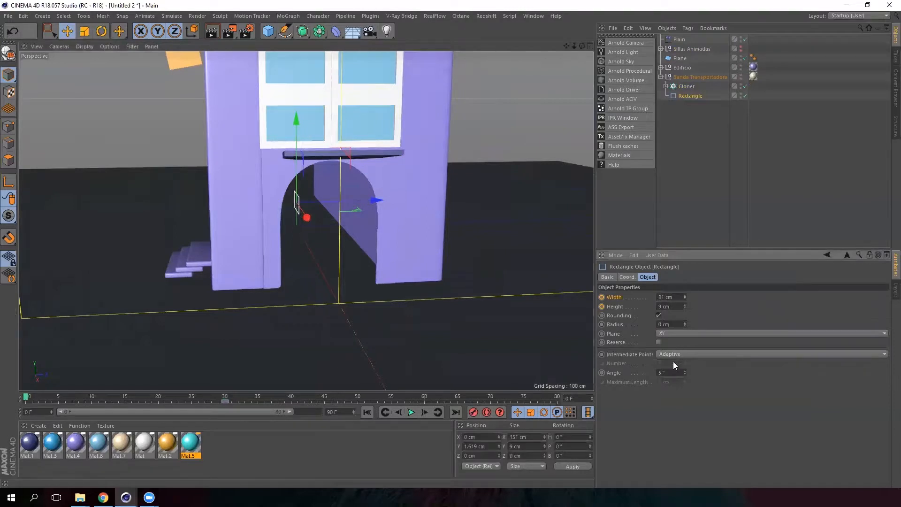
mouse_move(609, 293)
left_mouse_down()
mouse_move(588, 289)
mouse_move(600, 284)
left_mouse_up()
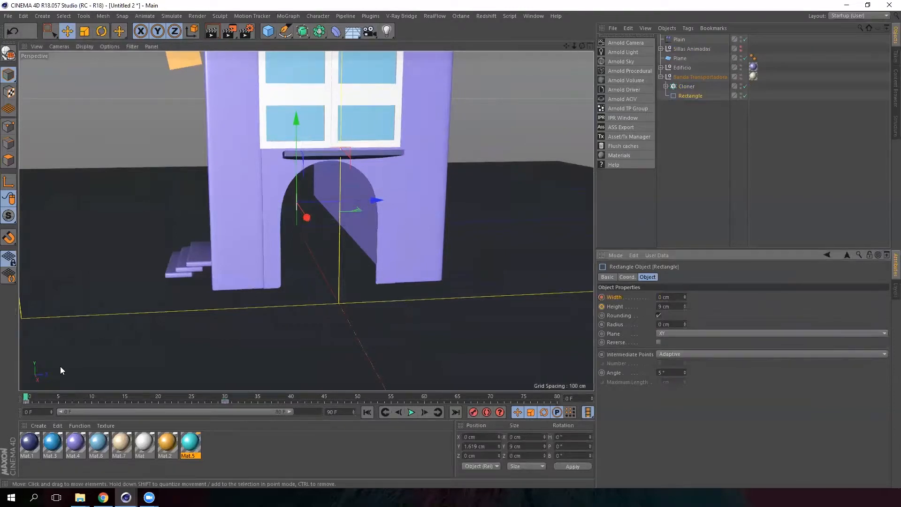
Play and scrub the animation to check how the conveyor belt grows out of both ends of the building.
right_click_drag(268, 249, 205, 288, "alt")
left_click_drag(206, 288, 265, 290, "alt")
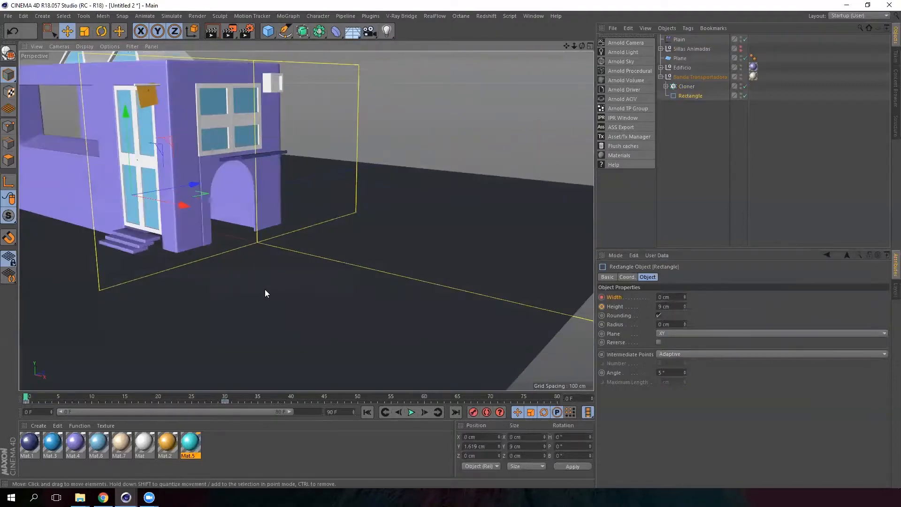
left_click_drag(211, 281, 286, 300, "alt")
right_click_drag(286, 300, 263, 290, "alt")
left_click_drag(268, 287, 280, 298, "alt")
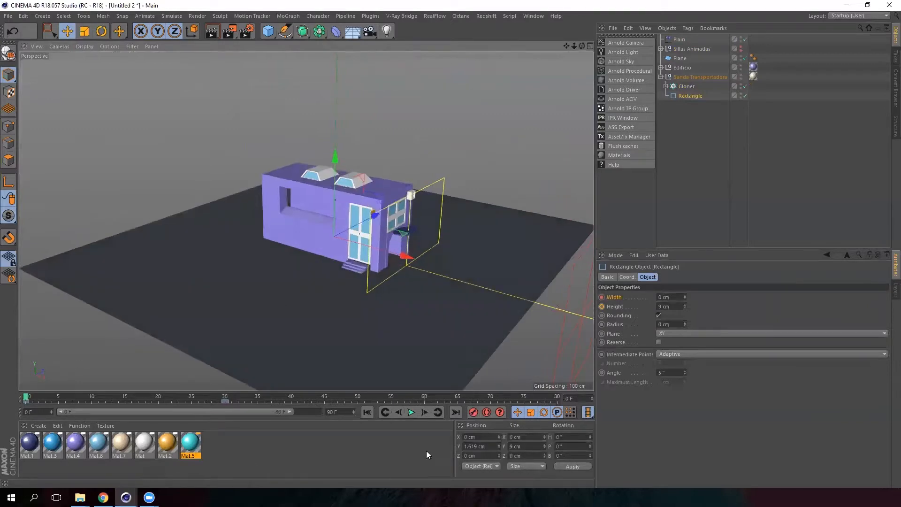
left_click(412, 412)
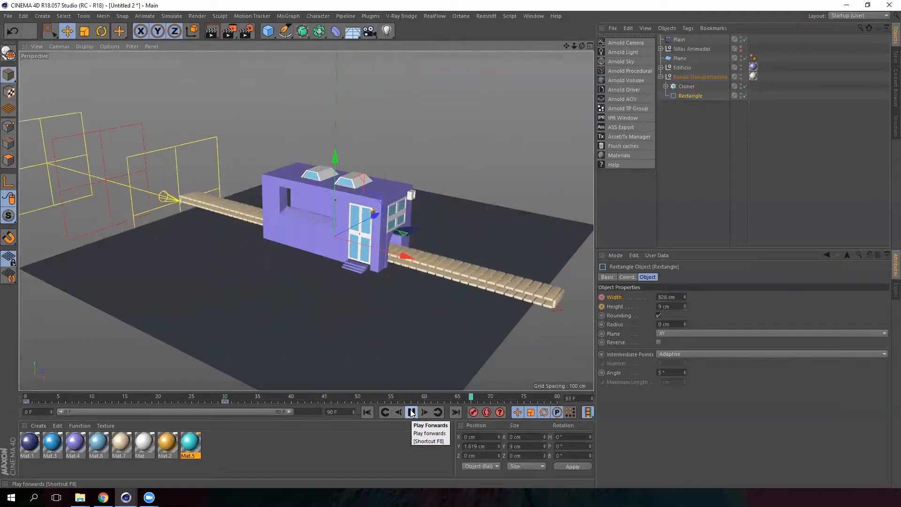
left_click(412, 413)
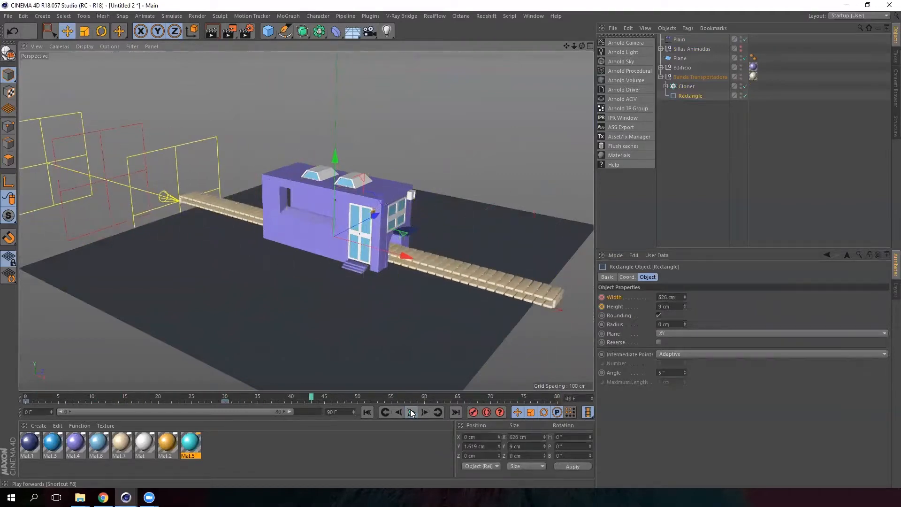
left_click_drag(309, 402, 238, 399)
left_click_drag(439, 244, 353, 261, "alt")
scroll(381, 237, "up", 8)
left_click_drag(238, 400, 26, 400)
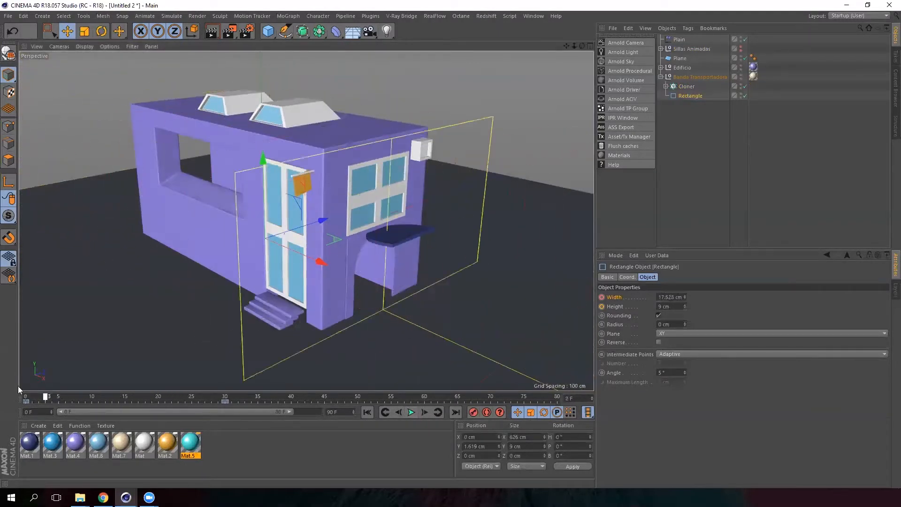
Collapse the conveyor belt group and apply the orange material Mat.2 to the ground Plane.
left_click(661, 76)
left_click(683, 67)
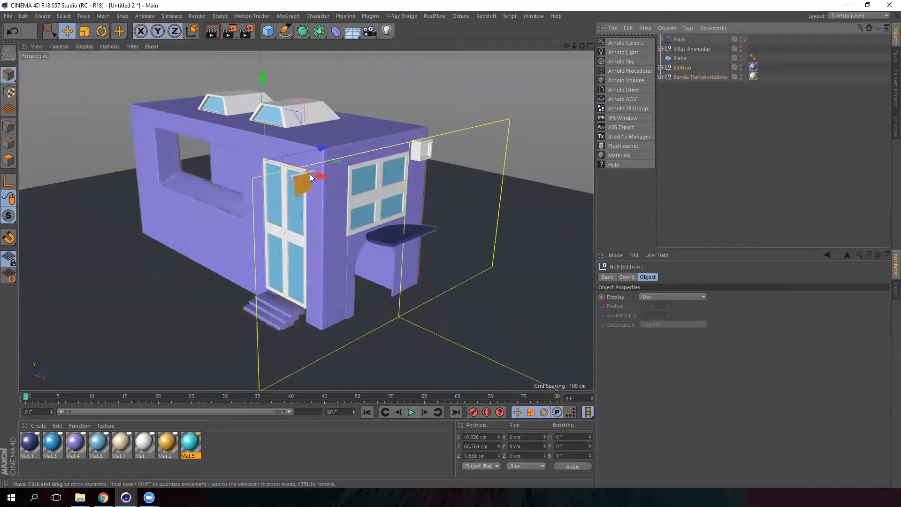
scroll(478, 212, "down", 3)
left_click_drag(478, 209, 350, 174, "alt")
left_click(374, 193)
middle_click_drag(376, 194, 565, 165, "alt")
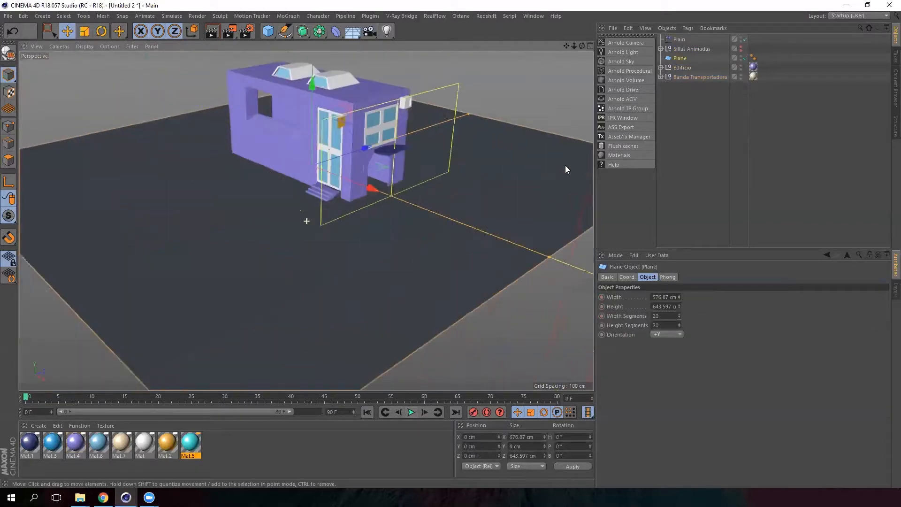
left_click_drag(565, 165, 492, 160, "alt")
middle_click_drag(493, 159, 393, 213, "alt")
left_click_drag(393, 213, 270, 219, "alt")
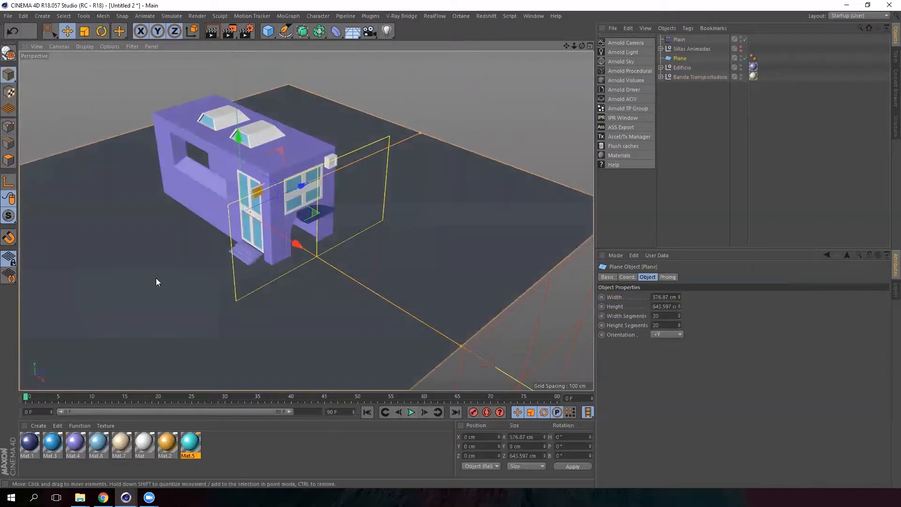
left_click_drag(188, 441, 185, 437)
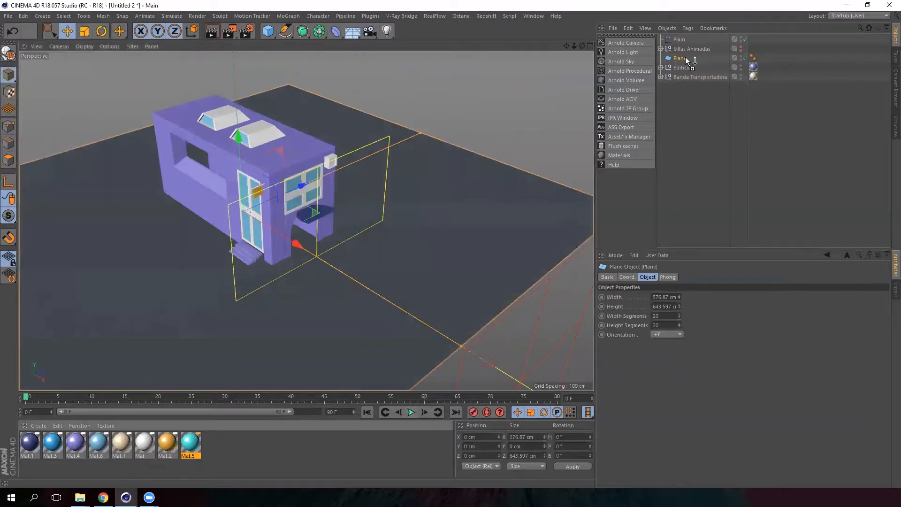
left_click_drag(687, 60, 688, 59)
left_click_drag(229, 264, 423, 237, "alt")
scroll(353, 269, "up", 2)
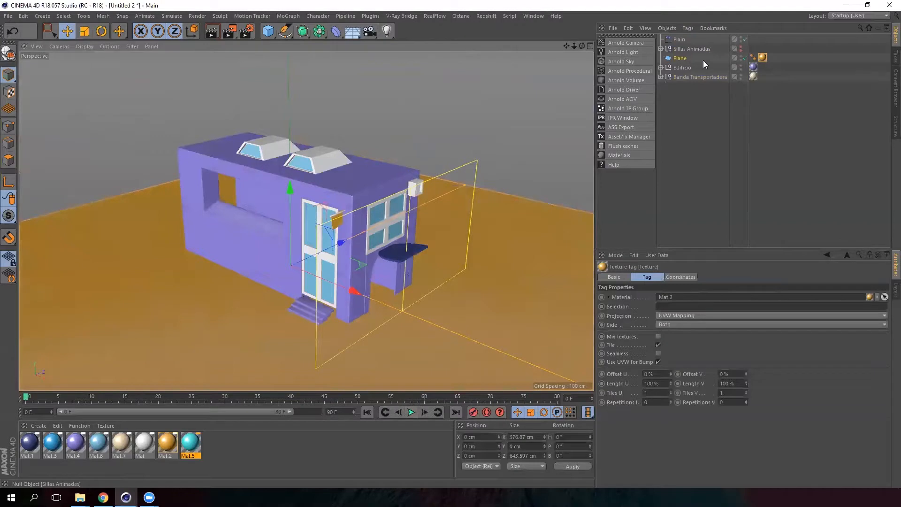
Raise the Edificio group to a Y position of 68.764 cm at frame 30 and keyframe it.
left_click(686, 68)
mouse_move(287, 112)
left_mouse_down()
mouse_move(273, 249)
mouse_move(280, 83)
mouse_move(281, 105)
left_mouse_up()
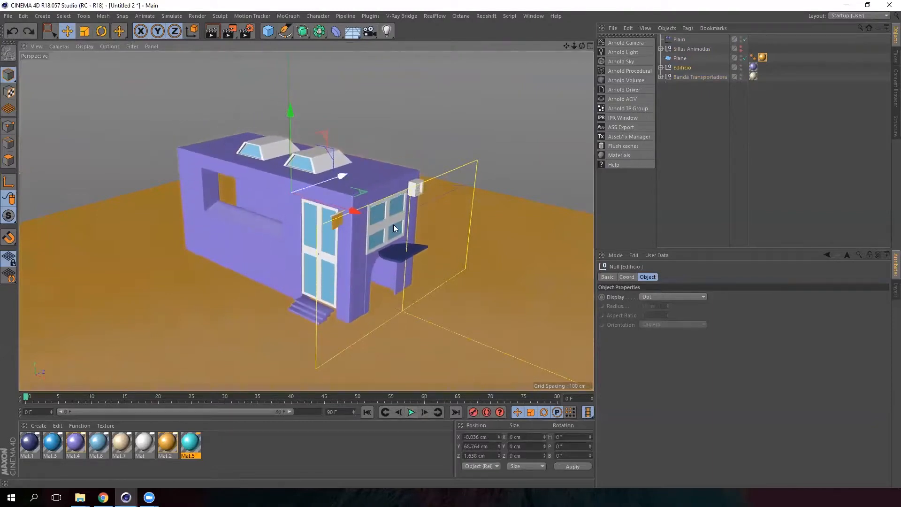
left_click(225, 399)
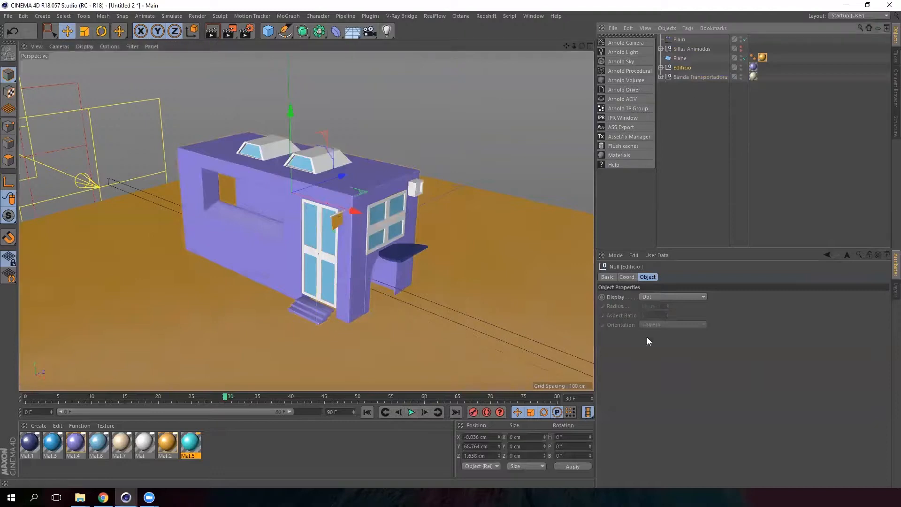
left_click(627, 277)
key("ctrl+z")
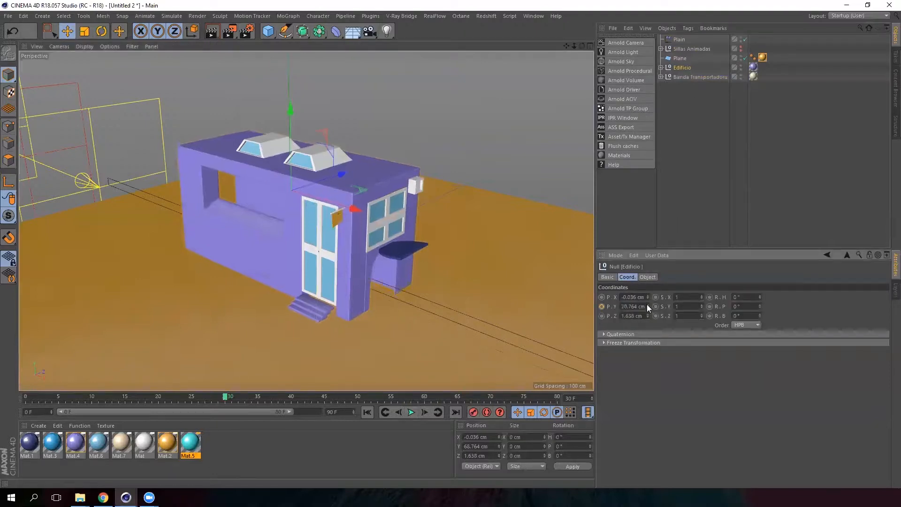
left_click(601, 306)
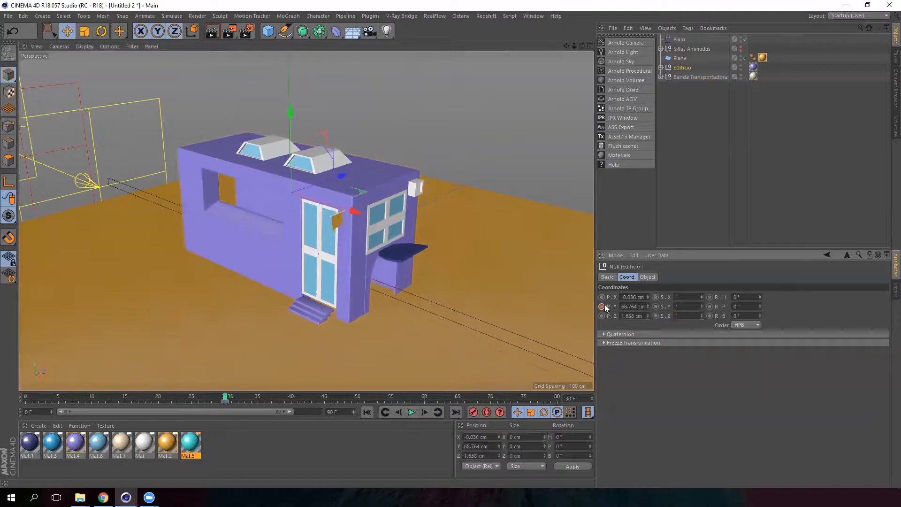
Lower the Edificio group below the ground to a Y position of about -43 cm at frame 0 and keyframe it.
left_click_drag(223, 398, 9, 395)
left_click_drag(295, 123, 290, 230)
left_click(602, 307)
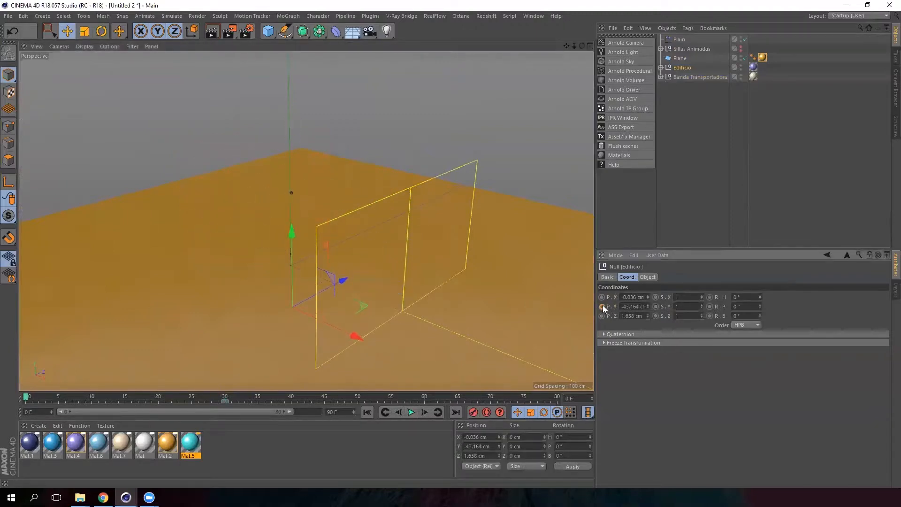
Scrub the timeline and inspect the rising building against the conveyor belt from several angles.
left_click_drag(15, 396, 164, 401)
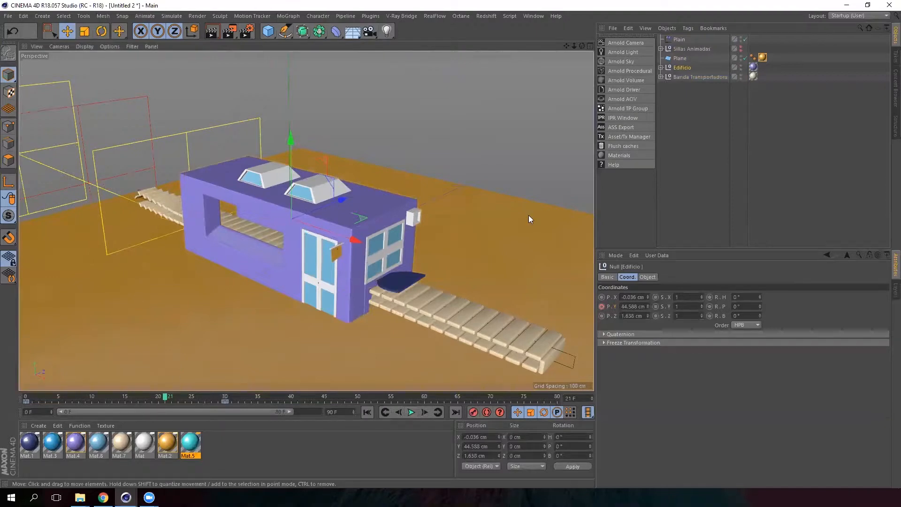
left_click_drag(437, 256, 421, 257, "alt")
scroll(369, 273, "up", 4)
left_click_drag(337, 293, 345, 315, "alt")
left_click_drag(355, 276, 352, 265, "alt")
scroll(338, 284, "down", 3)
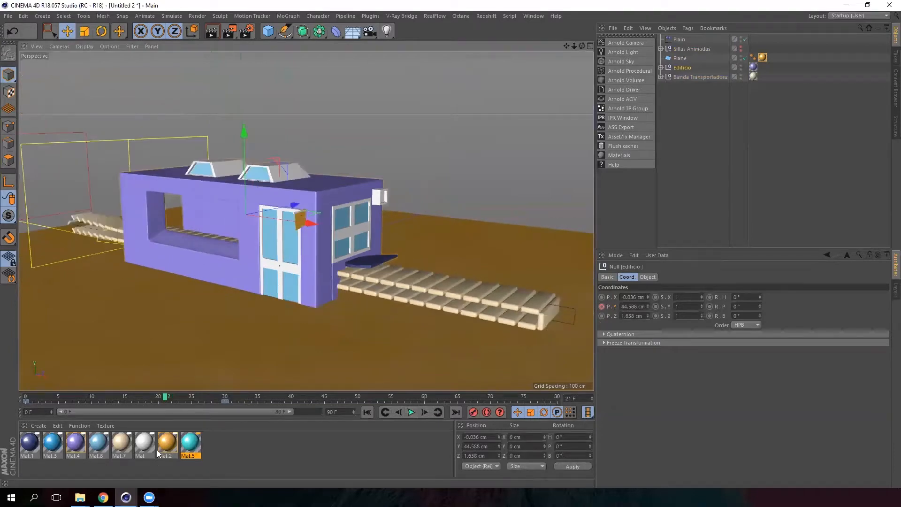
left_click_drag(165, 401, 146, 401)
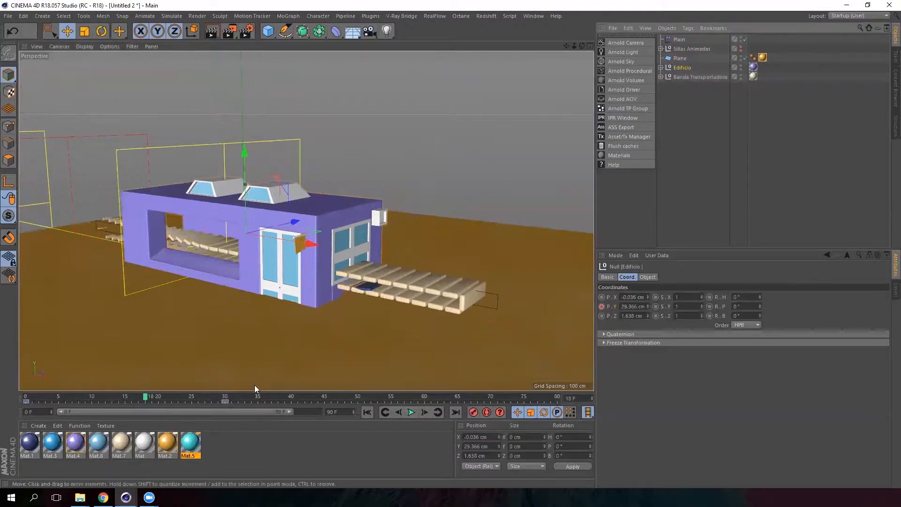
Move the Edificio group's raised-position keyframe from frame 30 to frame 20 and return to frame 0.
left_click_drag(226, 401, 16, 389)
scroll(339, 249, "down", 2)
left_click_drag(355, 250, 332, 324, "alt")
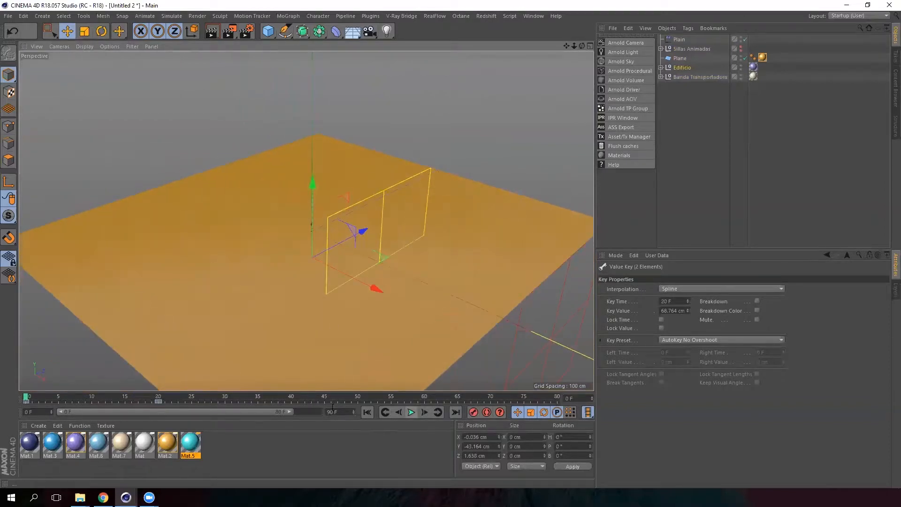
Set the timeline's end to frame 30.
left_click_drag(338, 412, 299, 409)
type("30")
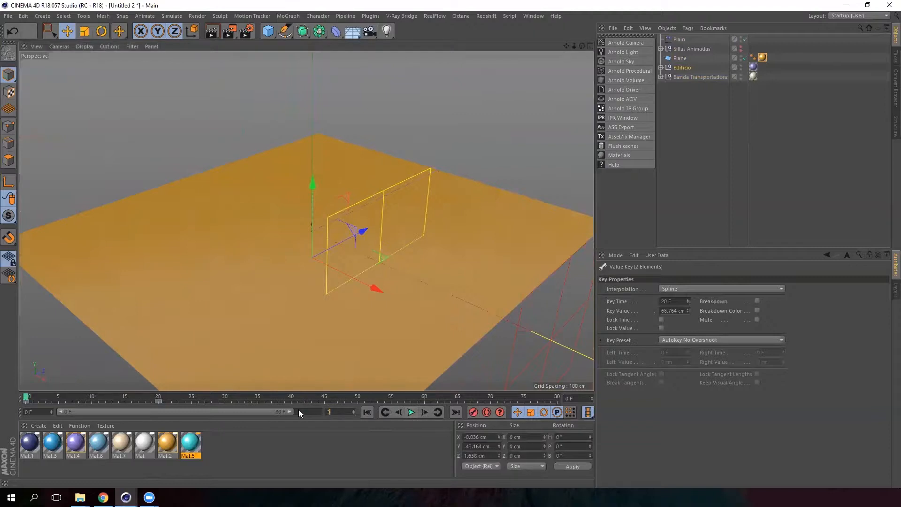
key("Return")
Play and scrub the shortened animation with the Edificio group selected to check the building's rise against the belt's growth.
left_click(411, 412)
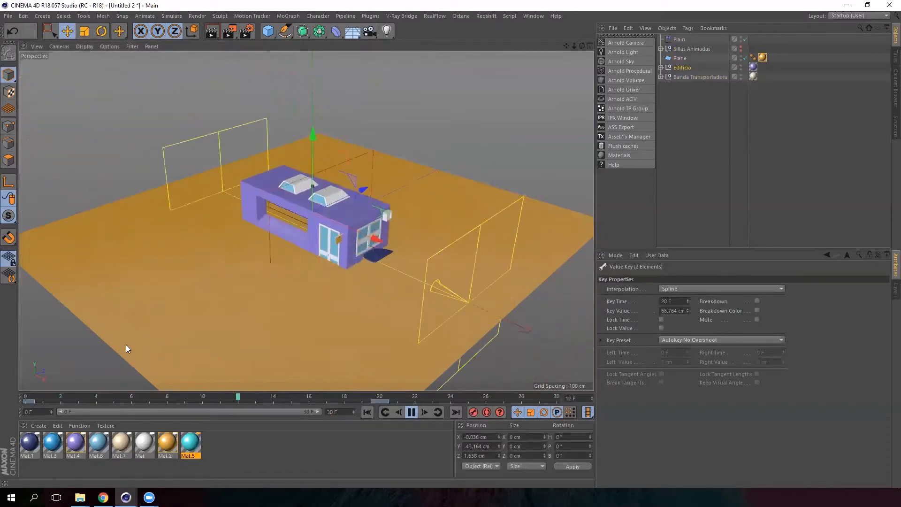
left_click(411, 412)
left_click_drag(387, 398, 463, 379)
left_click_drag(385, 248, 339, 195, "alt")
scroll(343, 255, "up", 3)
left_click_drag(342, 255, 351, 264, "alt")
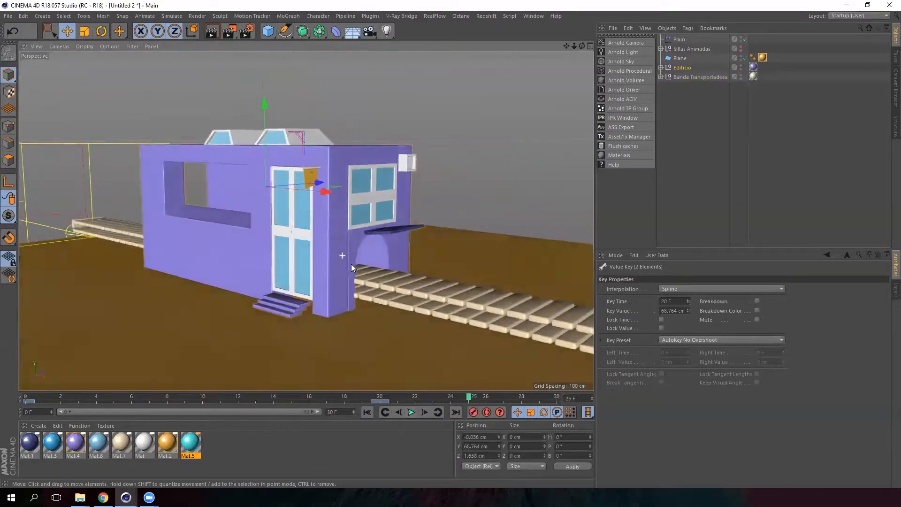
scroll(351, 263, "down", 2)
left_click(380, 402)
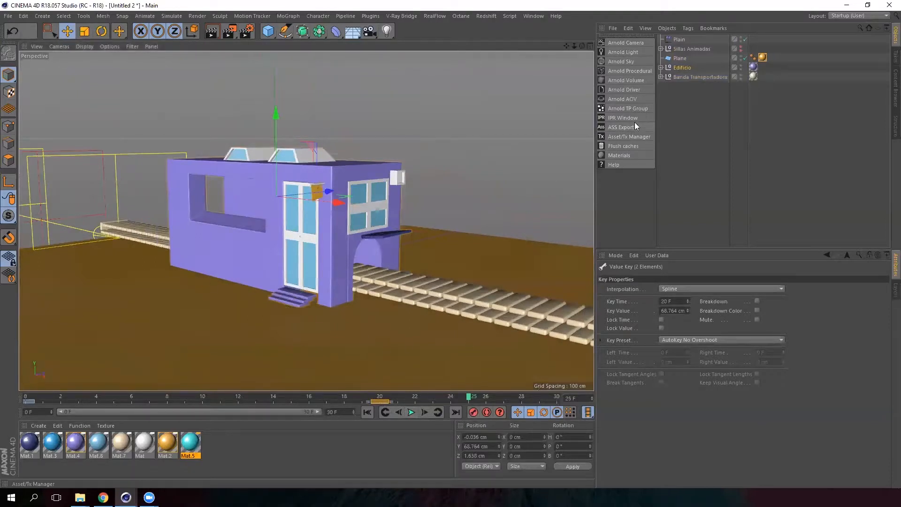
left_click(684, 66)
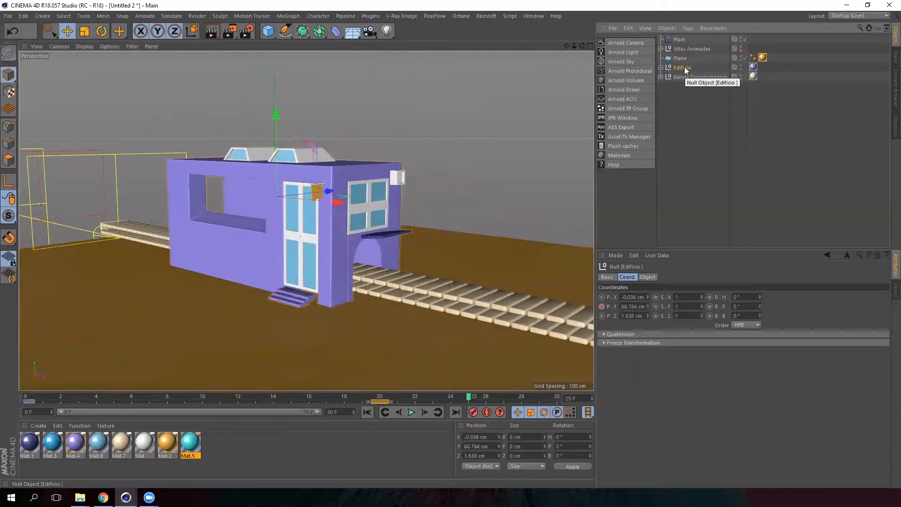
left_click_drag(363, 396, 5, 357)
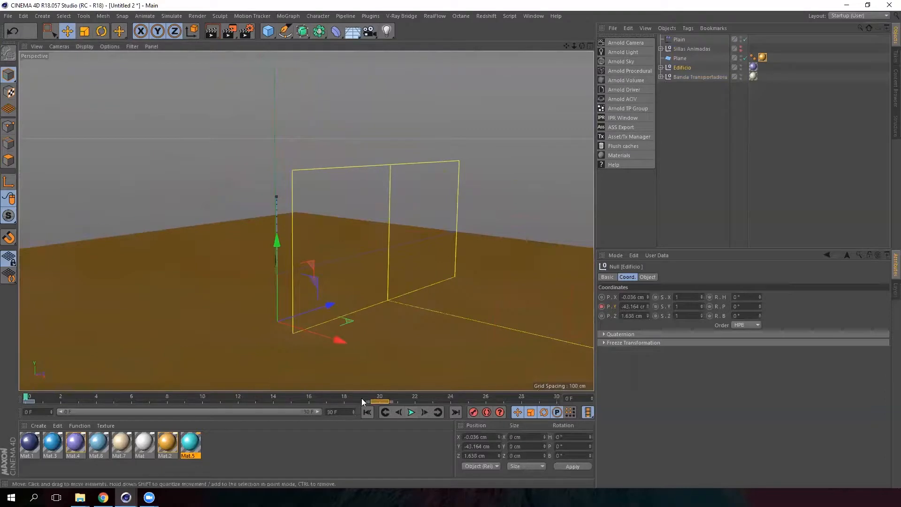
left_click(412, 412)
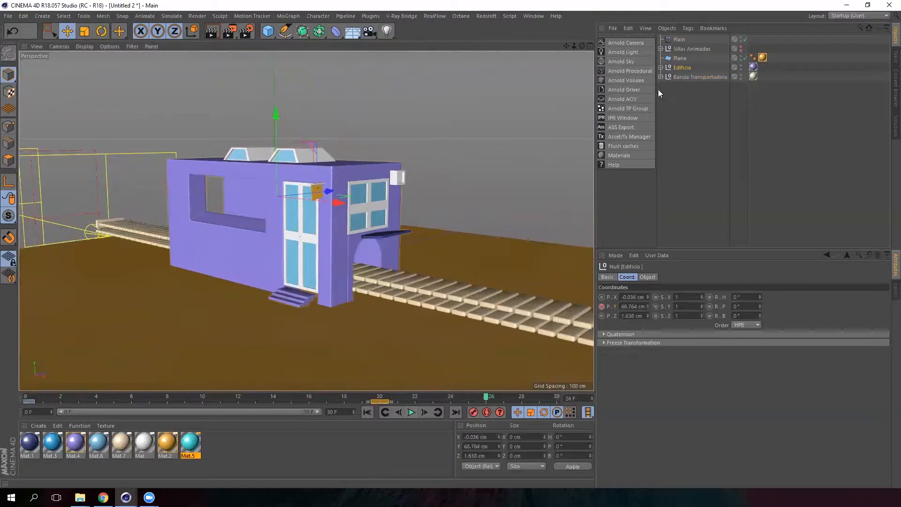
Collapse the Puerta Perro, Cartel and Subdivision Surface hierarchies inside the Edificio group, then collapse the group itself.
left_click(662, 67)
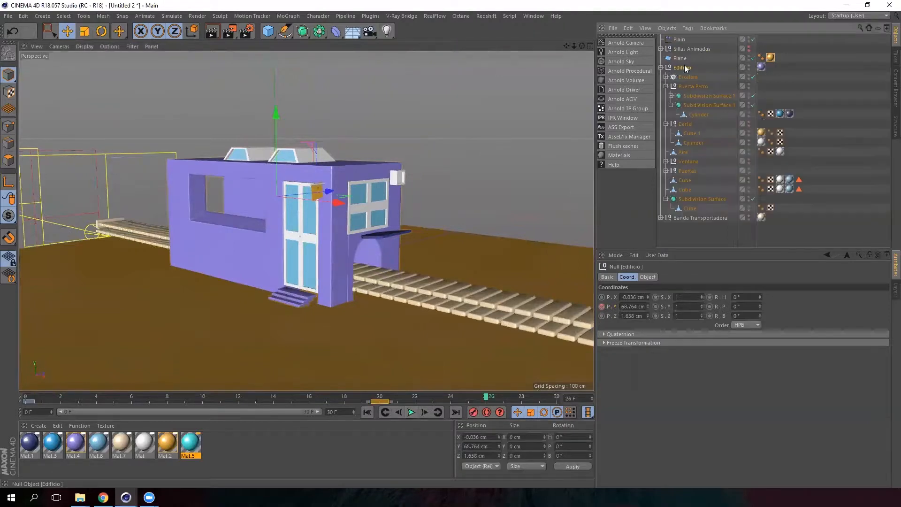
left_click(666, 86)
left_click(666, 95)
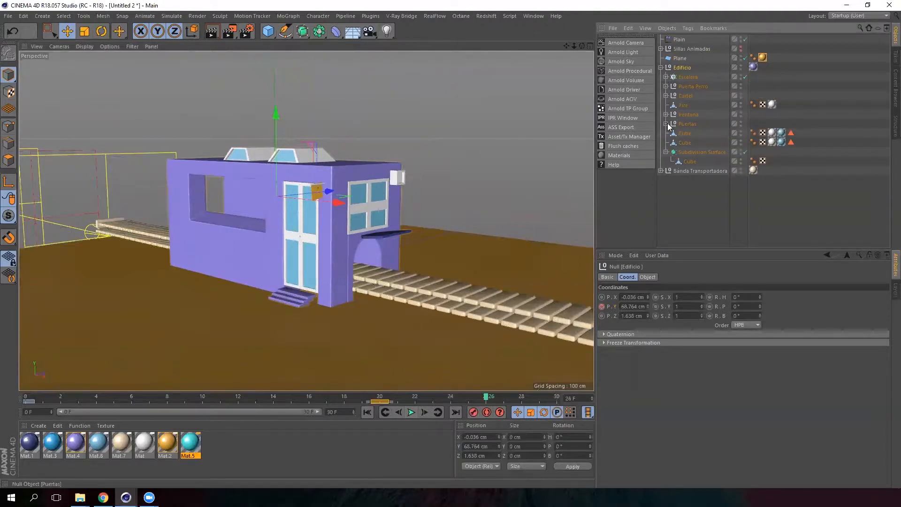
left_click(665, 151)
left_click(661, 67)
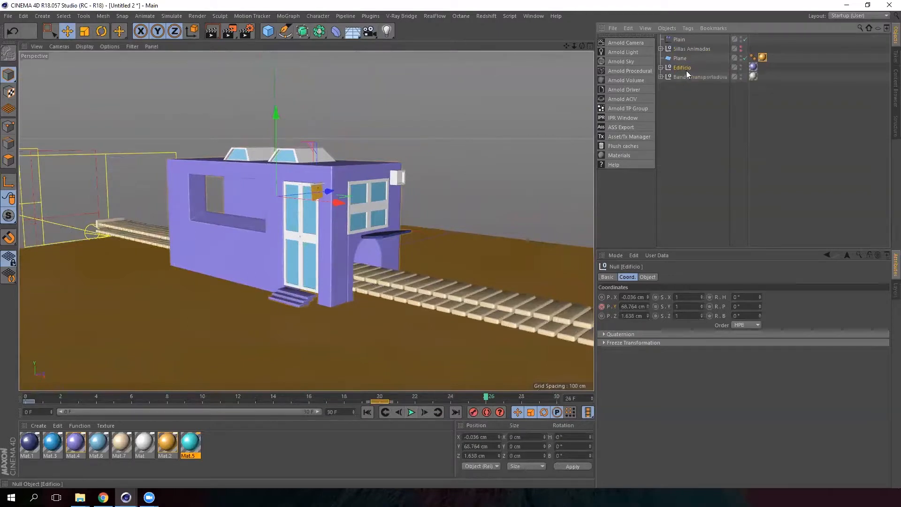
Show the Edificio group's F-curves and bring the Timeline window to the front.
right_click(686, 68)
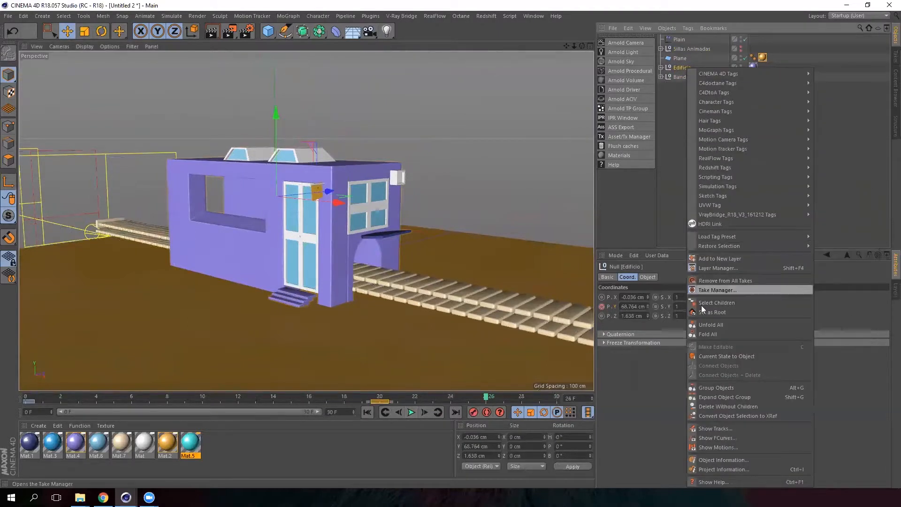
left_click(726, 438)
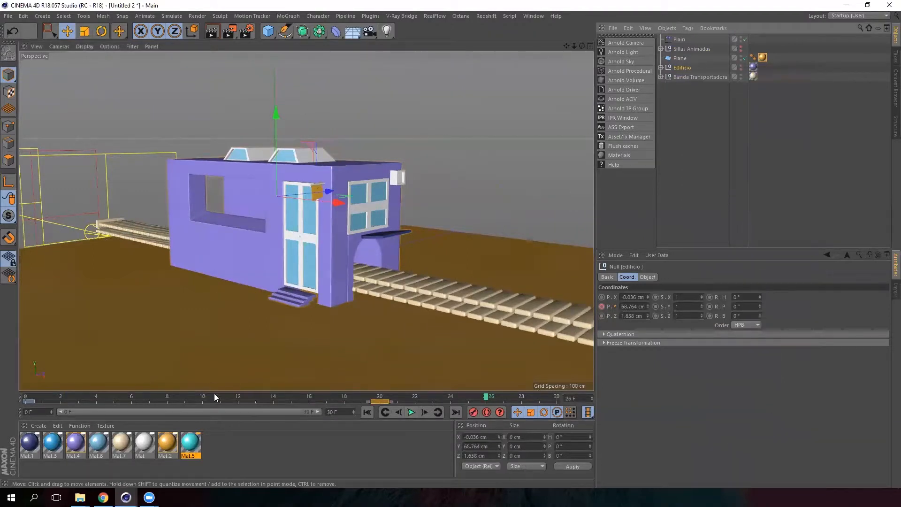
mouse_move(126, 497)
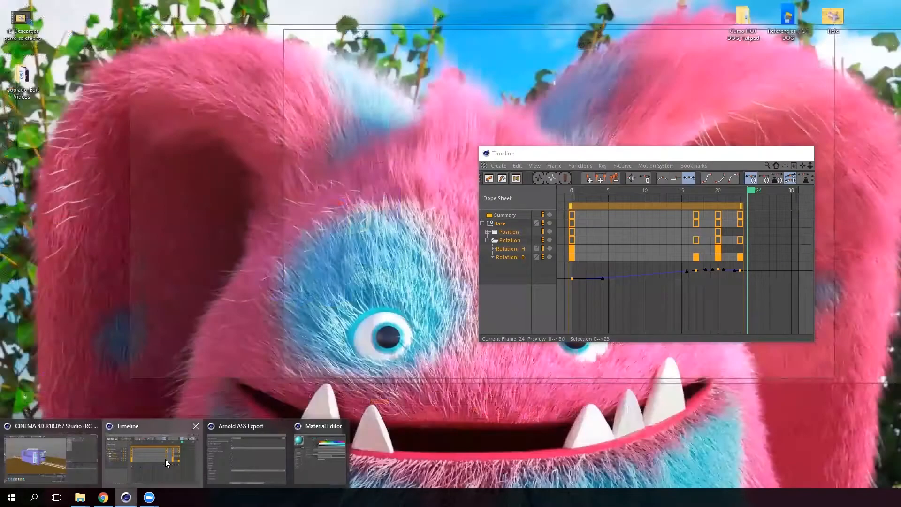
left_click(165, 459)
Enlarge and reposition the Timeline window and frame the full Position Y curve from frame 0 to 20.
left_click_drag(648, 153, 421, 81)
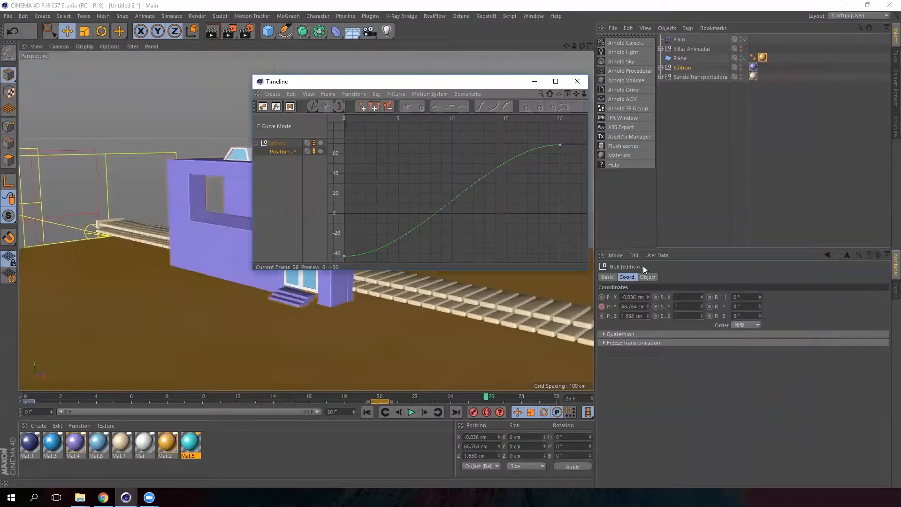
left_click_drag(588, 270, 679, 318)
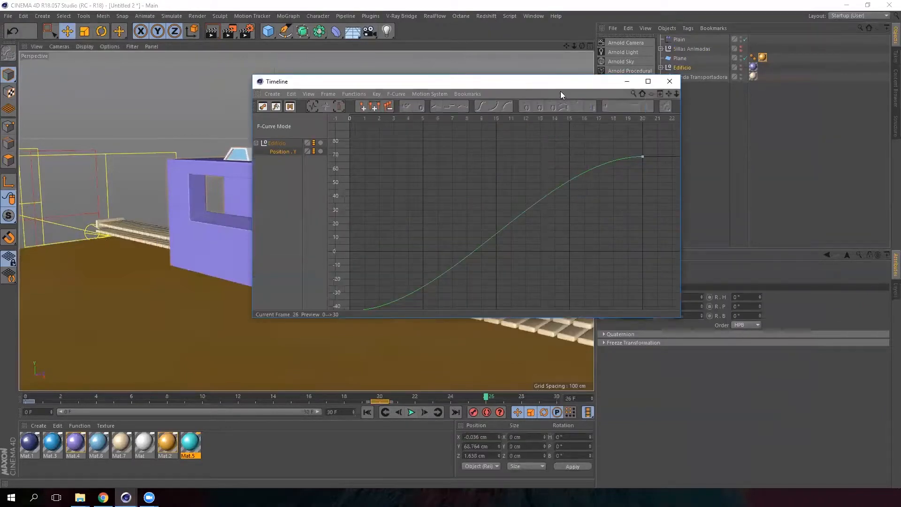
left_click_drag(413, 90, 269, 90)
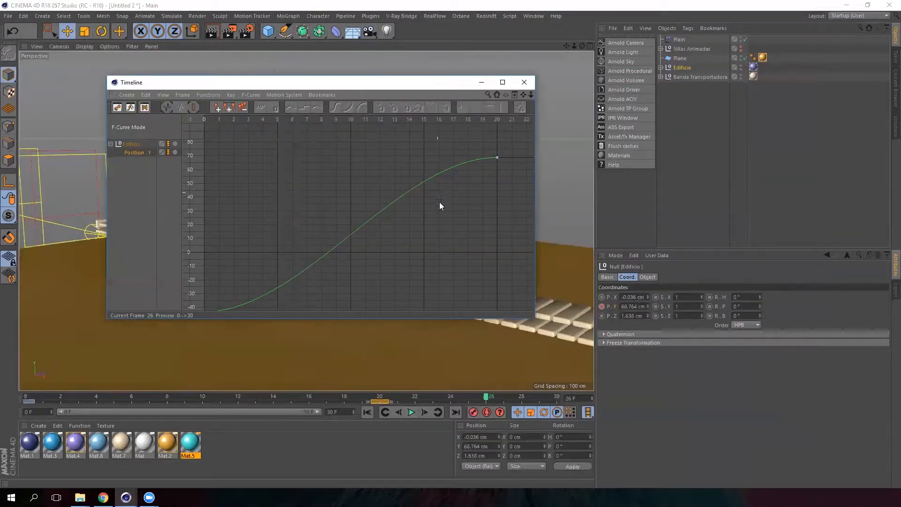
left_click_drag(537, 320, 592, 374)
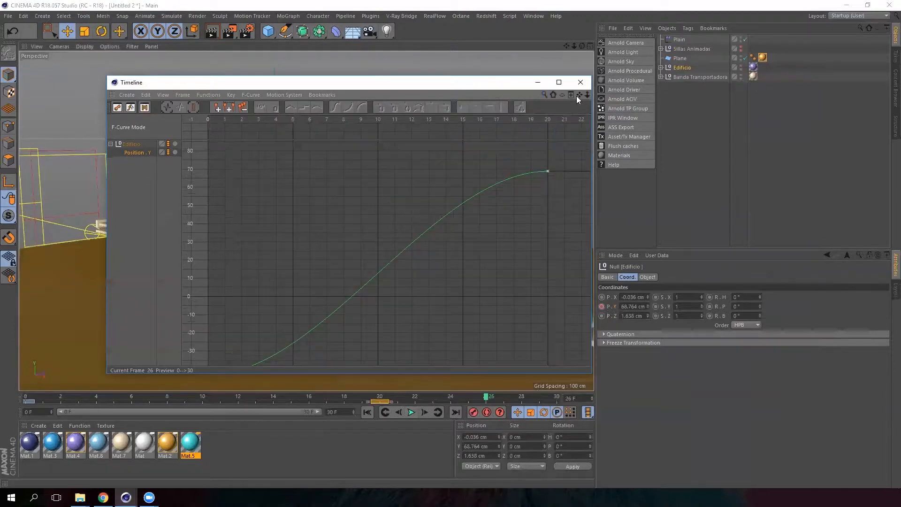
left_click_drag(586, 95, 563, 113)
mouse_move(255, 250)
left_mouse_down()
mouse_move(211, 316)
mouse_move(211, 334)
left_mouse_up()
left_click(428, 314)
Key the Edificio group's X position at frame 26 and again at frame 16 with 56.964 cm, displaying its F-curves.
left_click(683, 68)
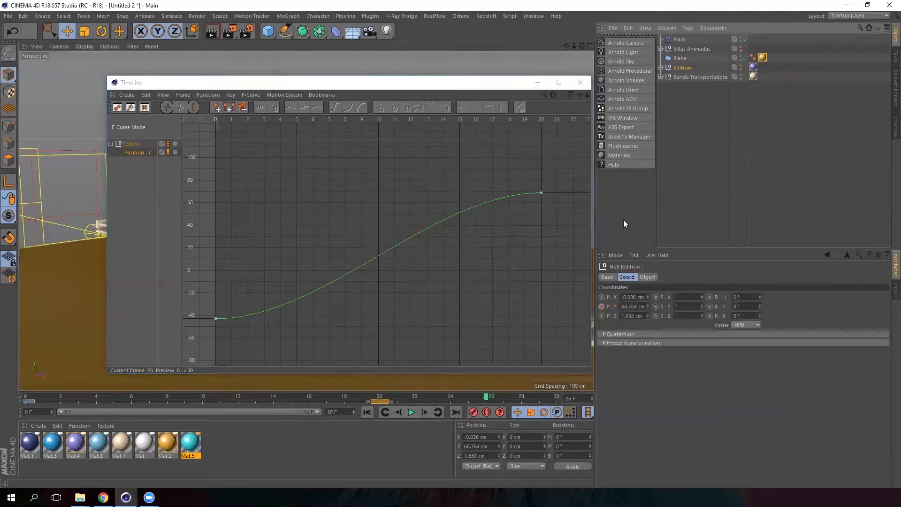
left_click(602, 297)
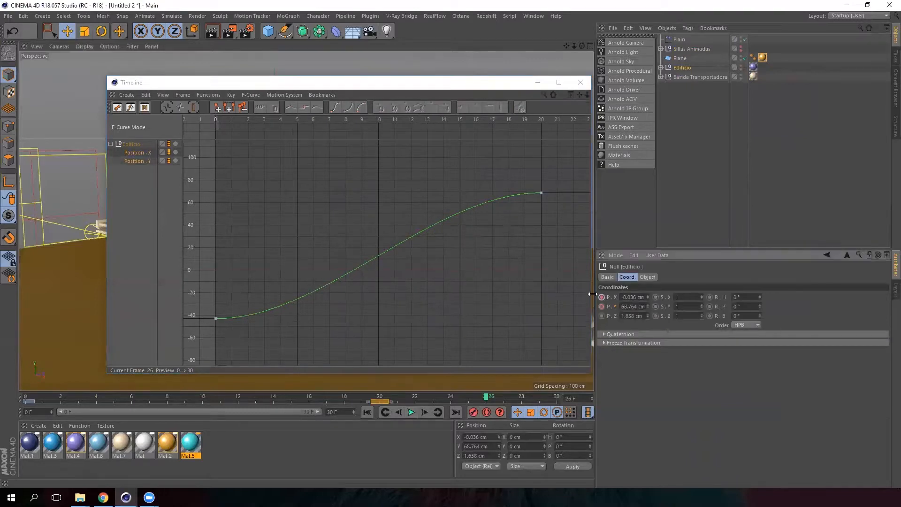
left_click(146, 154)
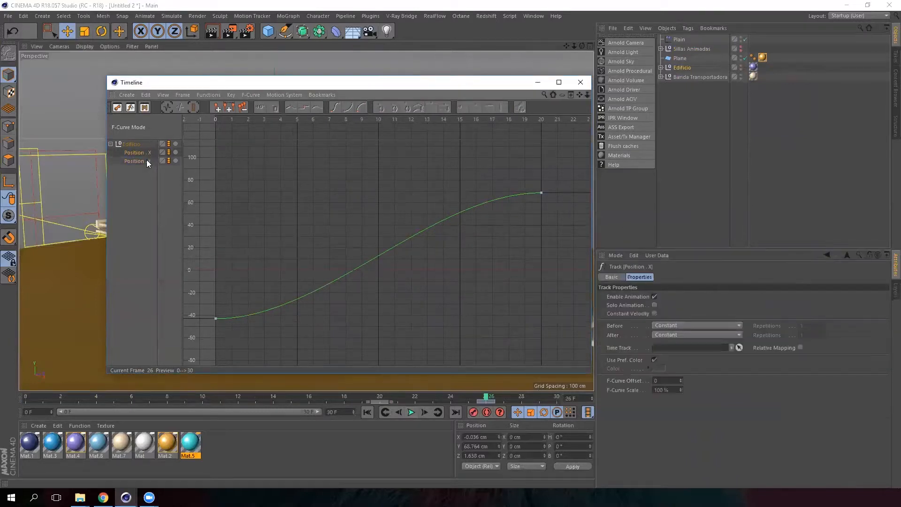
left_click(699, 68)
right_click(686, 68)
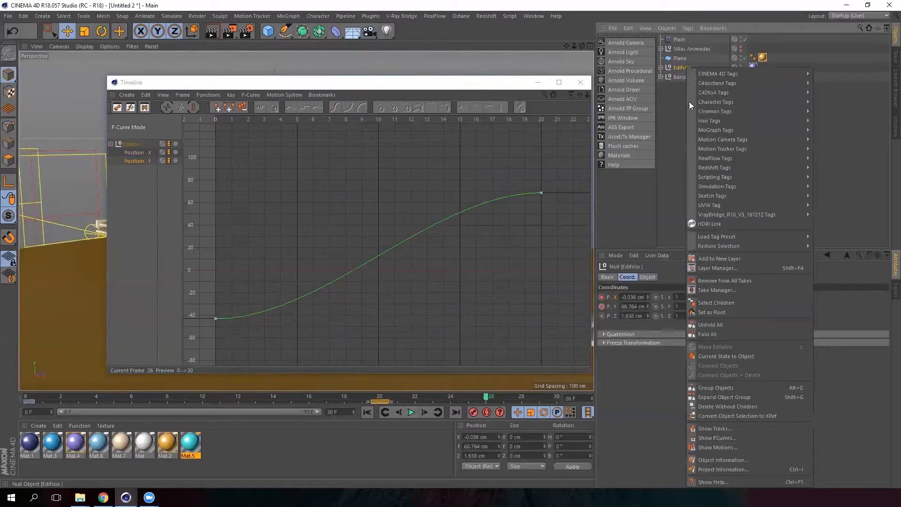
left_click(723, 437)
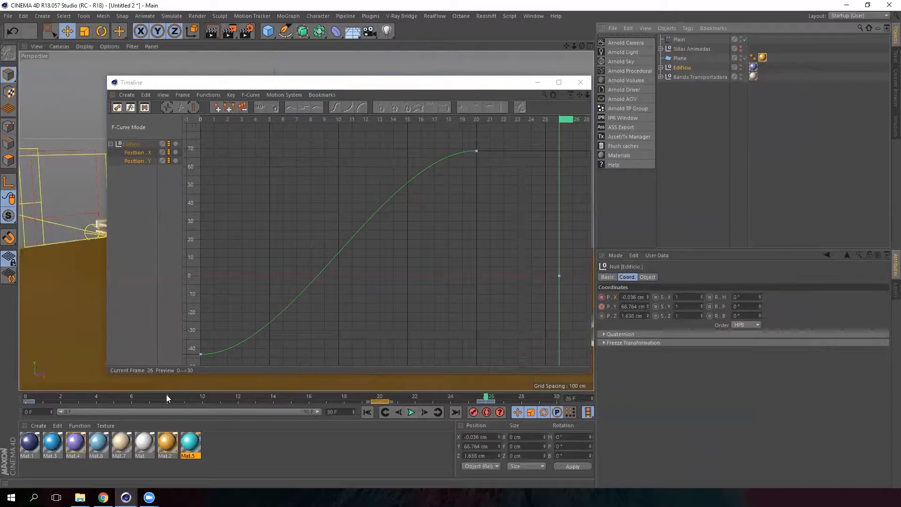
left_click_drag(485, 400, 309, 396)
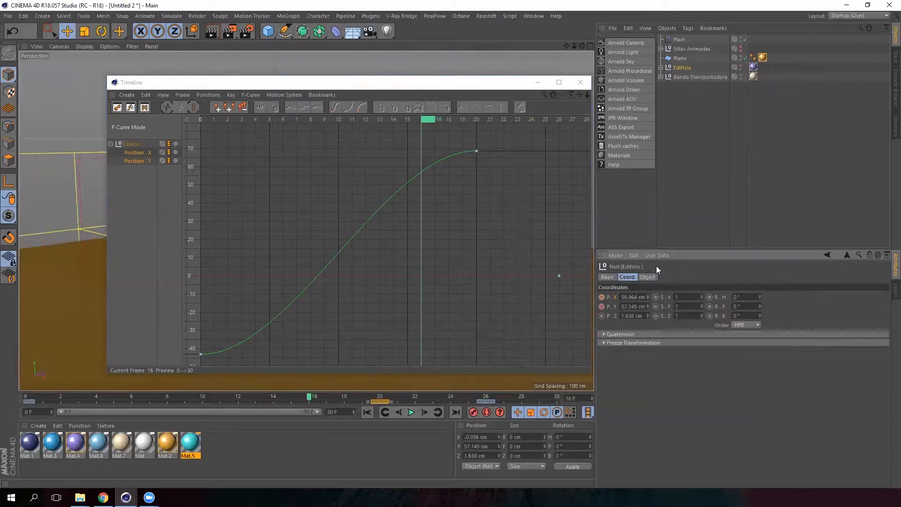
left_click(602, 296)
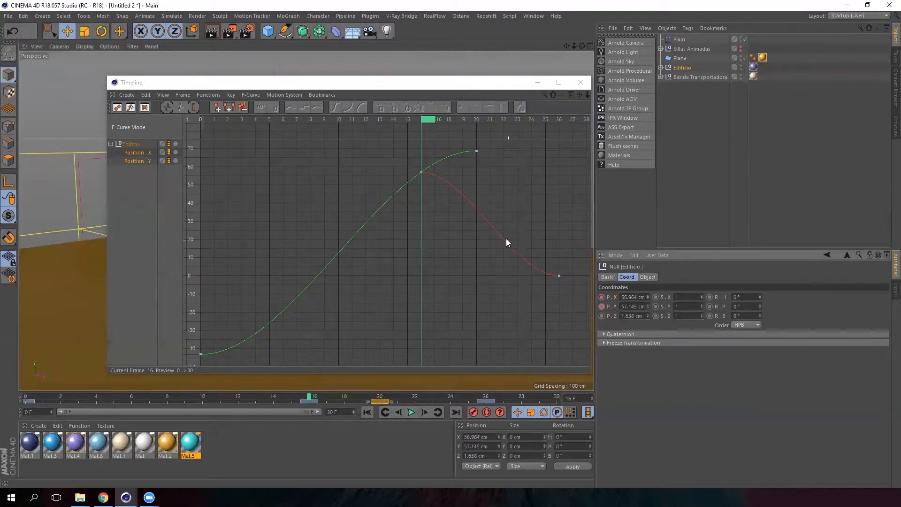
Delete the Edificio group's X position animation track.
right_click(614, 296)
left_click(555, 132)
left_click(558, 119)
right_click(615, 298)
mouse_move(642, 306)
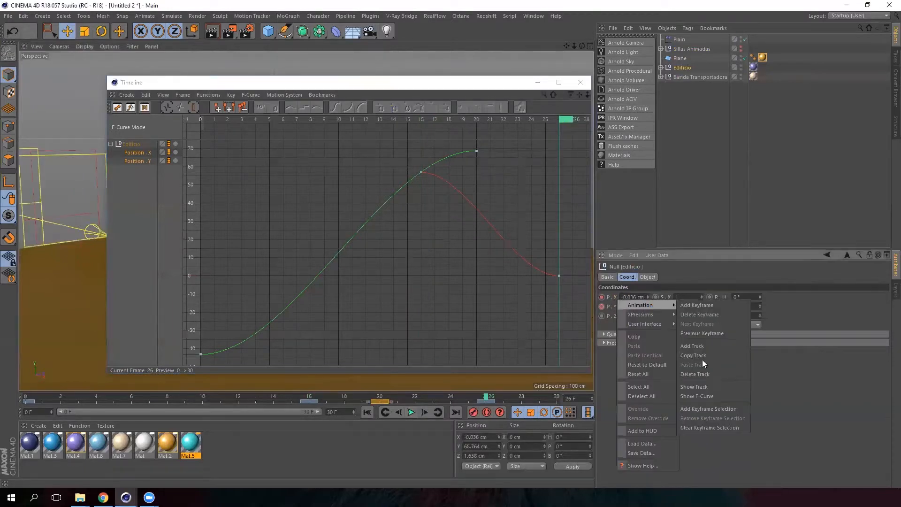
left_click(709, 375)
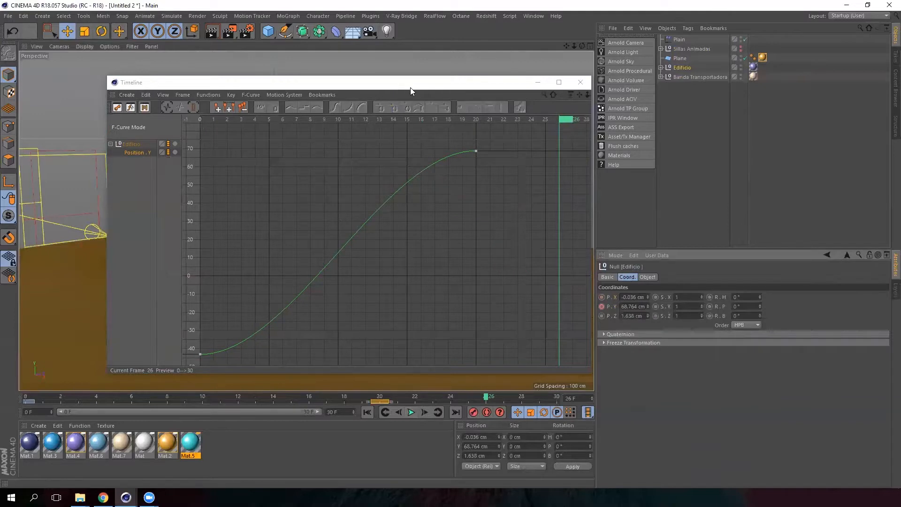
Narrow and reposition the Timeline window so the building and the Position Y curve can be seen side by side.
left_click_drag(425, 87, 777, 83)
left_click_drag(486, 400, 550, 381)
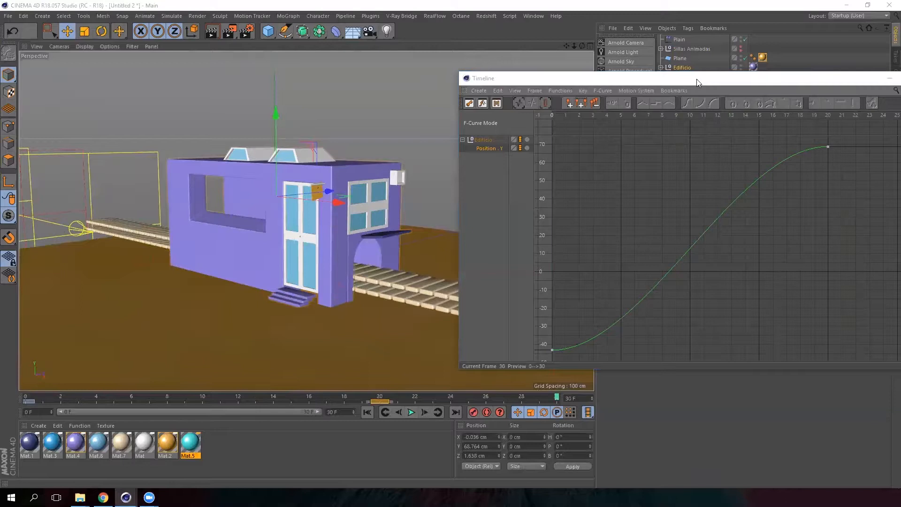
left_click_drag(697, 79, 380, 91)
left_click_drag(477, 85, 727, 92)
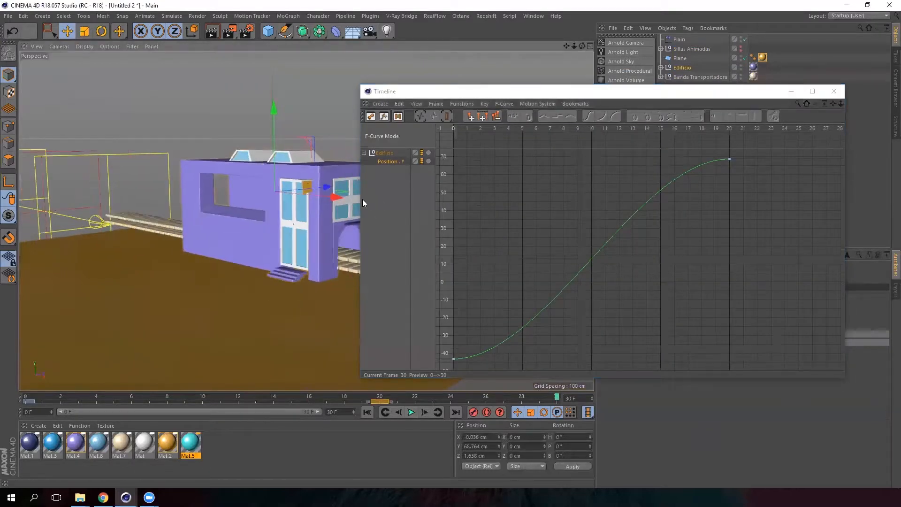
left_click_drag(357, 314, 521, 264)
left_click_drag(614, 92, 525, 77)
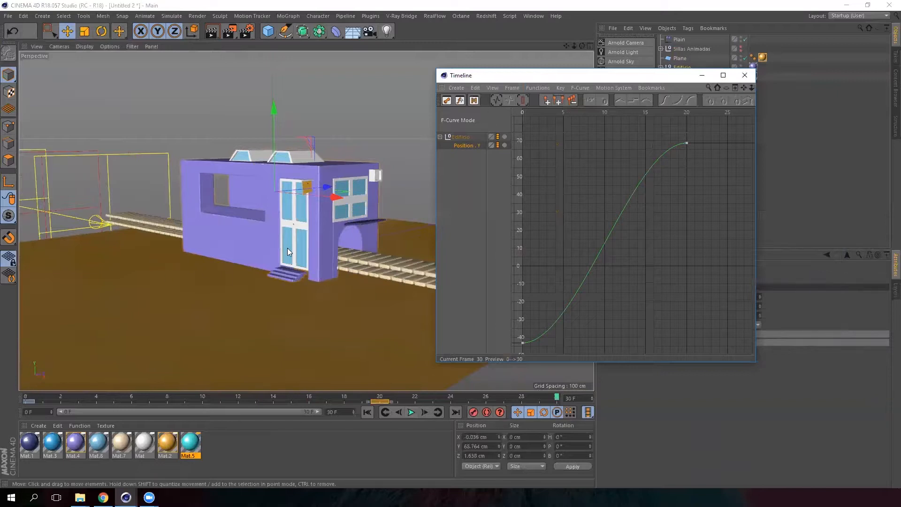
Steepen the start tangent of the Position Y curve for a fast initial rise and scrub to preview it.
left_click_drag(554, 402, 397, 399)
left_click_drag(642, 287, 511, 355)
left_click_drag(565, 344, 526, 201)
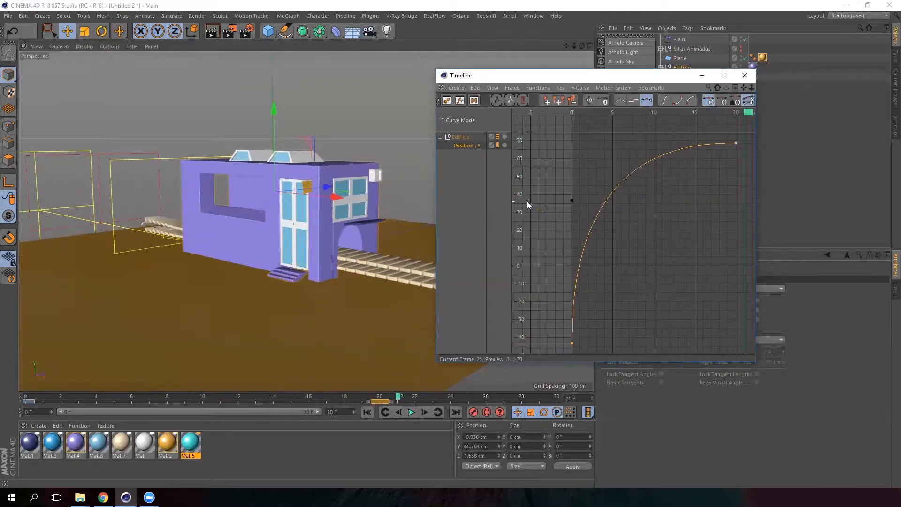
left_click_drag(660, 79, 692, 81)
left_click_drag(781, 116, 670, 123)
Flatten the frame 0 tangent of the Position Y curve for a slow start, with its right handle about 10 frames long.
left_click_drag(608, 205, 689, 343)
left_click_drag(651, 117, 605, 114)
left_click_drag(650, 81, 558, 67)
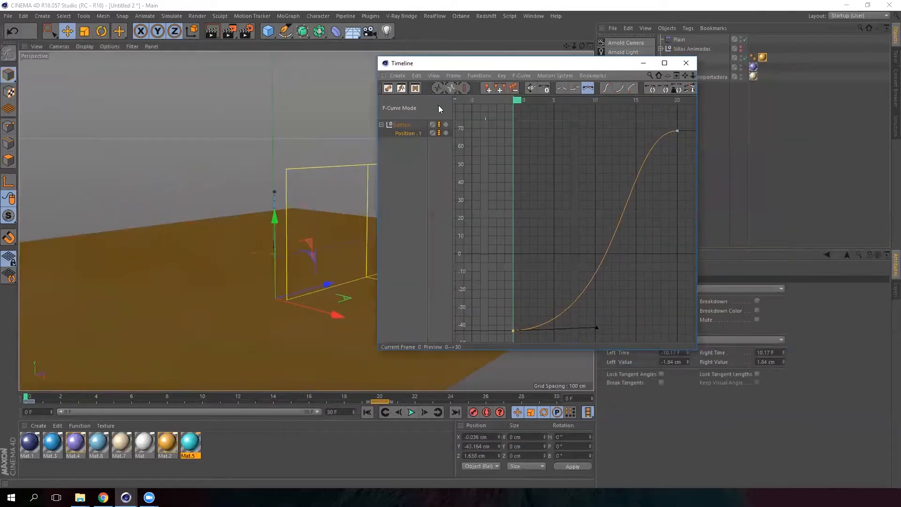
left_click(406, 134)
left_click_drag(499, 62, 587, 71)
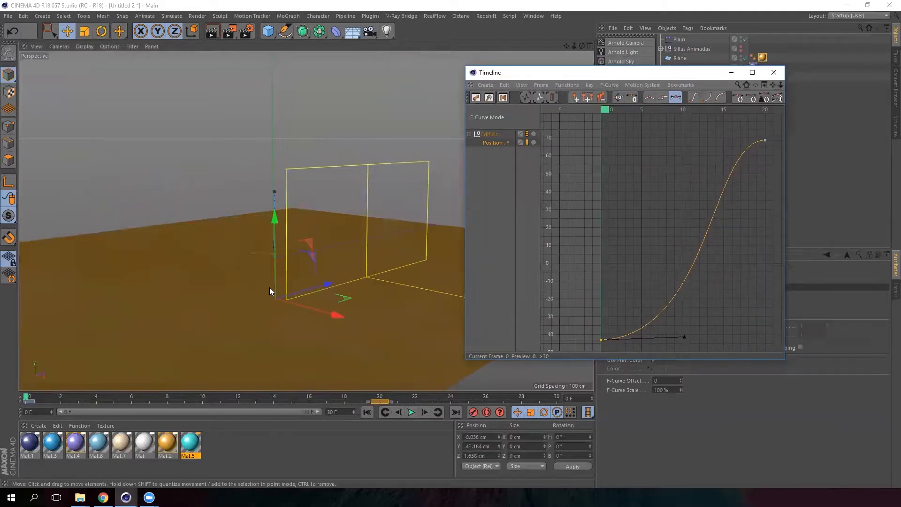
Scrub to frame 16 to preview the slow start and raise the frame 0 tangent to about 8.4 cm.
left_click(602, 339)
mouse_move(601, 114)
left_mouse_down()
mouse_move(653, 112)
mouse_move(620, 113)
mouse_move(648, 122)
mouse_move(719, 111)
mouse_move(770, 116)
mouse_move(727, 111)
mouse_move(736, 112)
left_mouse_up()
mouse_move(685, 337)
left_mouse_down()
mouse_move(587, 295)
mouse_move(571, 263)
mouse_move(691, 325)
left_mouse_up()
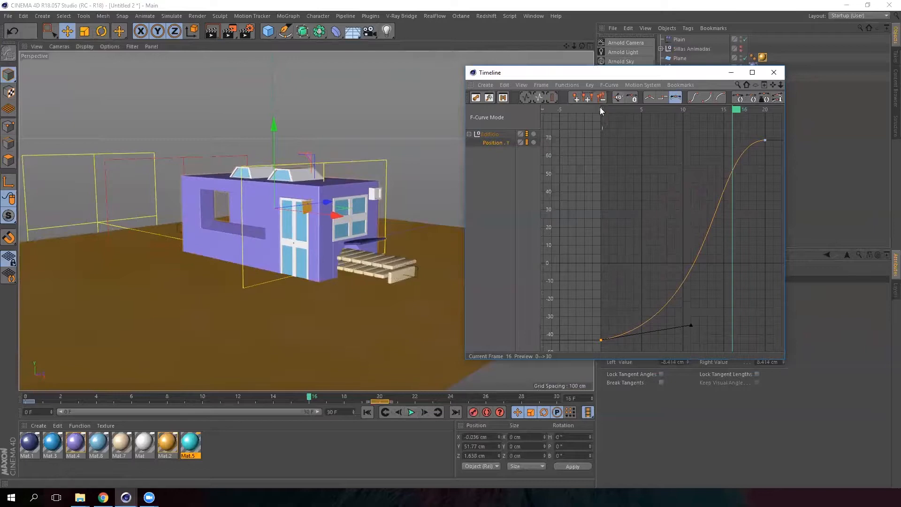
Make the frame 0 tangent of the Position Y curve vertical at about 79.9 cm and scrub through the fast rise.
left_click_drag(691, 325, 579, 198)
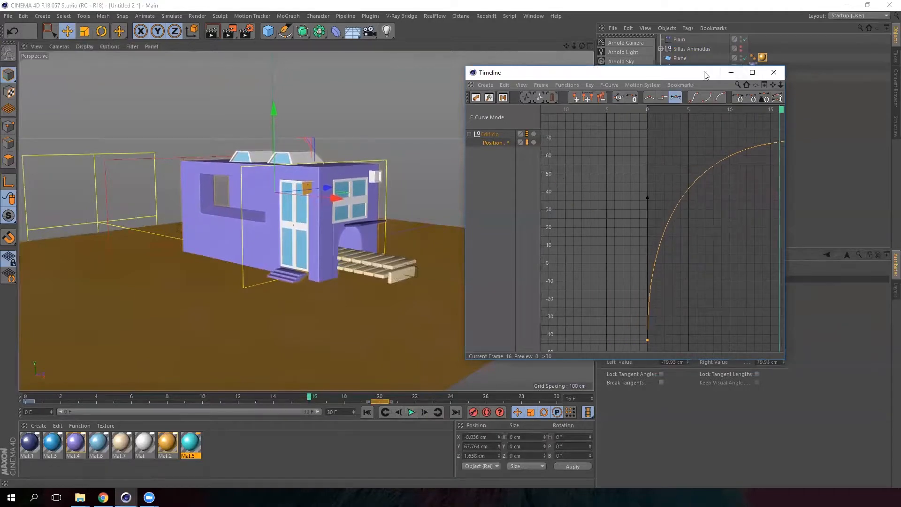
left_click_drag(678, 78, 619, 82)
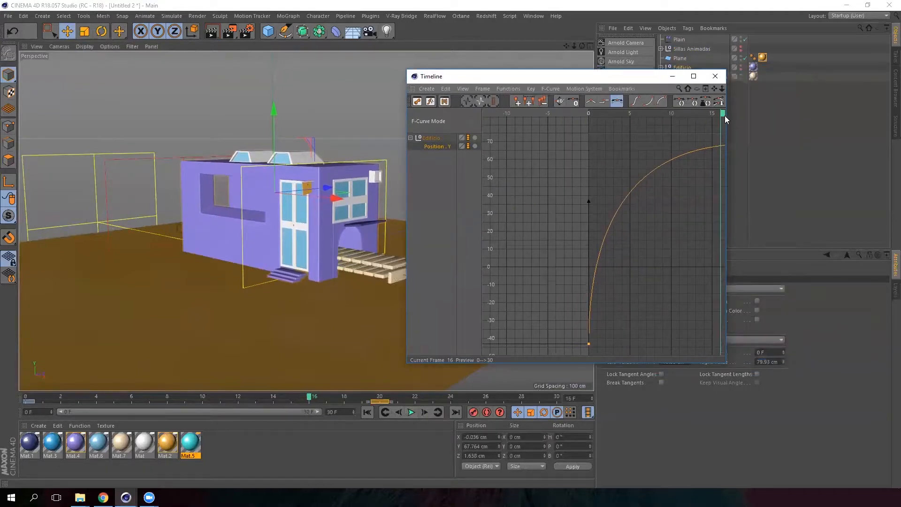
left_click_drag(719, 112, 579, 121)
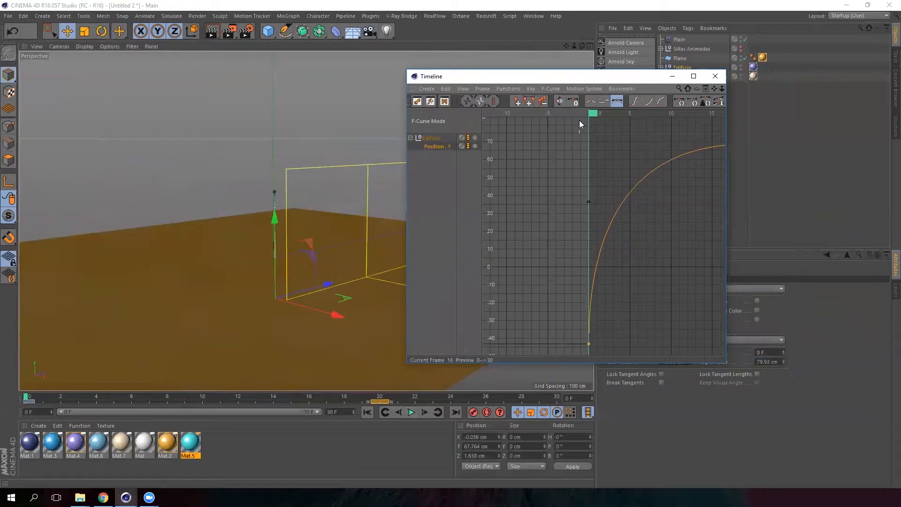
left_click_drag(611, 80, 652, 77)
left_click_drag(632, 113, 635, 111)
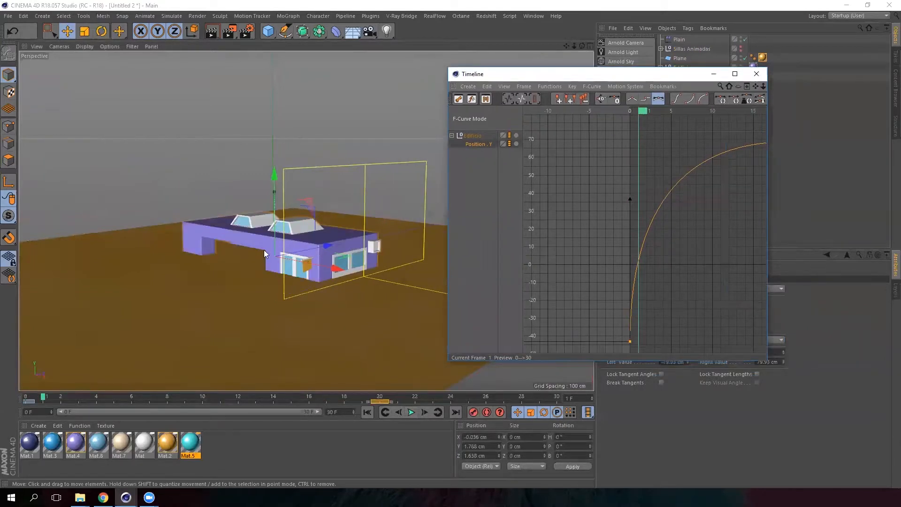
mouse_move(637, 114)
left_mouse_down()
mouse_move(763, 115)
mouse_move(702, 116)
left_mouse_up()
Reshape the Position Y curve's frame 0 tangent to about 1.47 frames and 47 cm for a quick start that eases out.
left_click_drag(601, 295, 569, 345)
left_click_drag(577, 198, 634, 202)
mouse_move(701, 112)
left_mouse_down()
mouse_move(602, 115)
mouse_move(708, 116)
left_mouse_up()
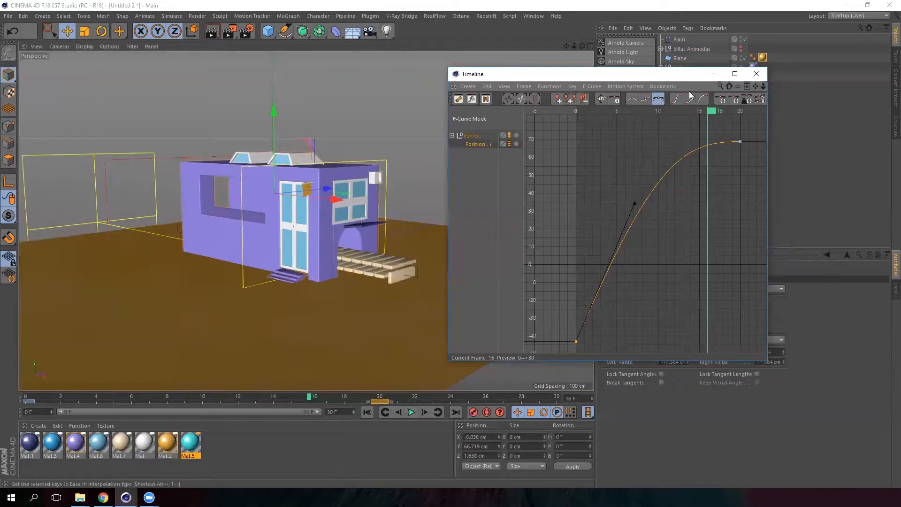
left_click_drag(634, 205, 588, 258)
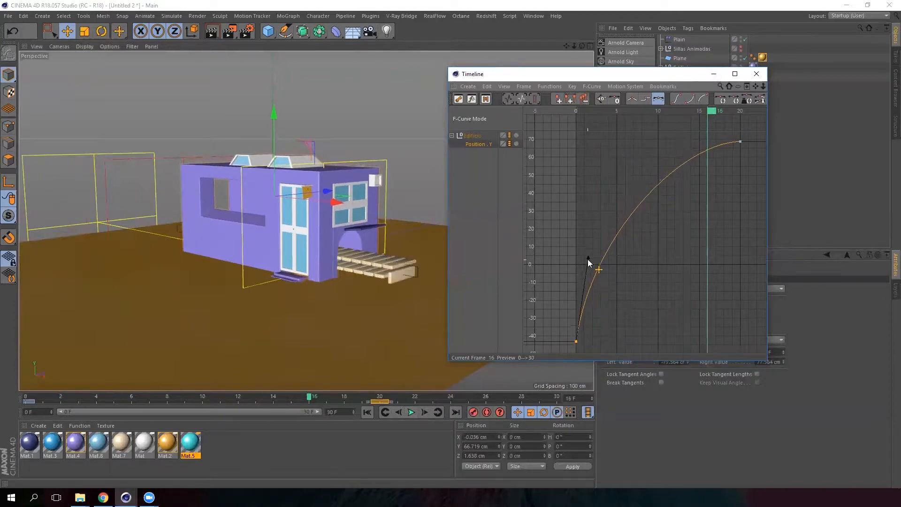
Minimize the Timeline window and play the animation from a higher angle to check the building's rise.
left_click(713, 74)
scroll(391, 256, "down", 2)
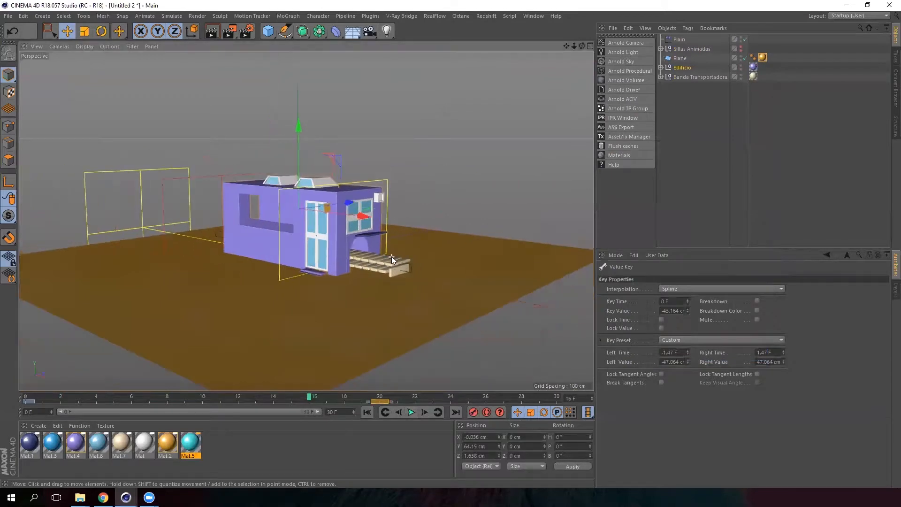
left_click_drag(391, 256, 364, 322, "alt")
left_click(412, 413)
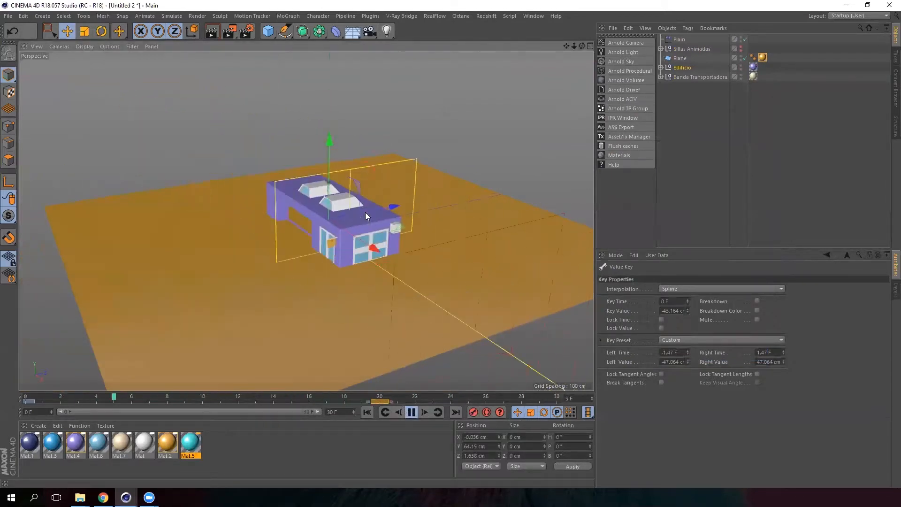
left_click(411, 413)
Move the Edificio group's raised-position keyframe from frame 20 to frame 30.
left_click_drag(386, 402, 554, 401)
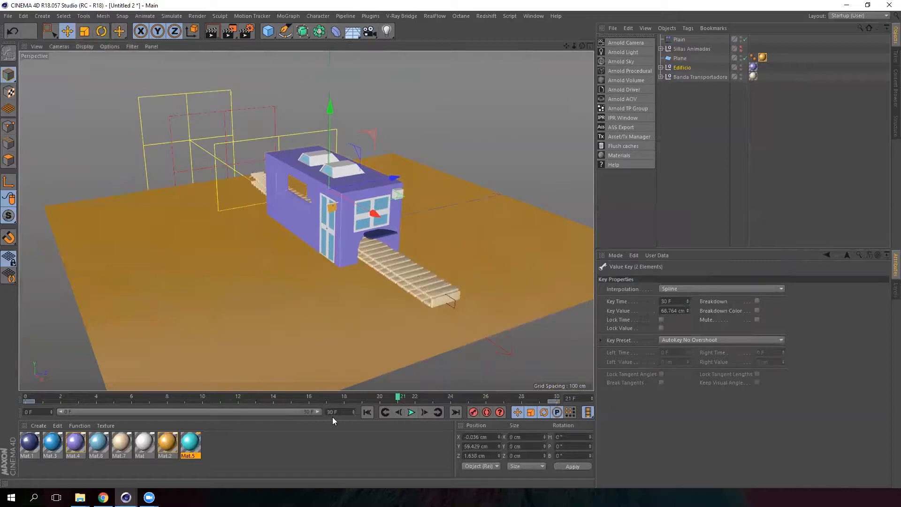
Play the animation through to check the pace of the building's rise and the belt's growth, and stop it.
left_click(399, 415)
left_click(407, 413)
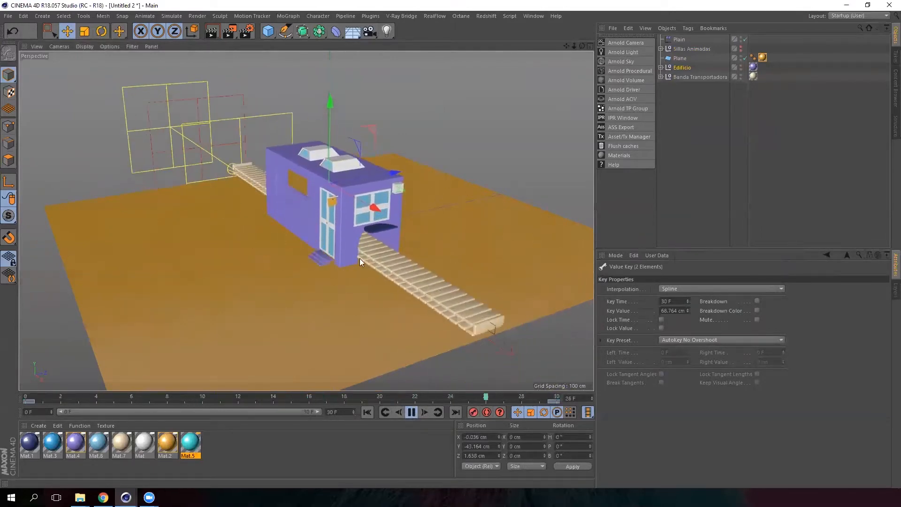
left_click(411, 412)
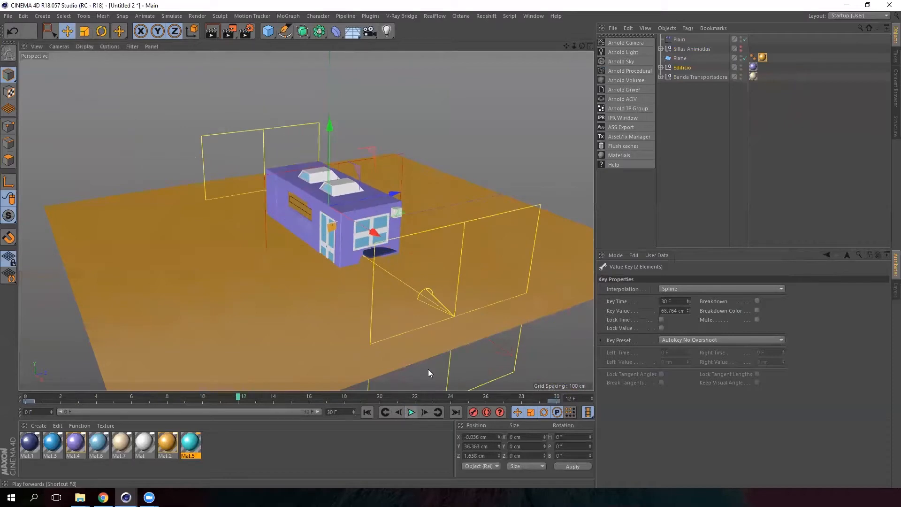
Show the Edificio group's F-curves and reshape the frame 0 tangent of Position Y to about 9 frames and 47.6 cm.
right_click(678, 68)
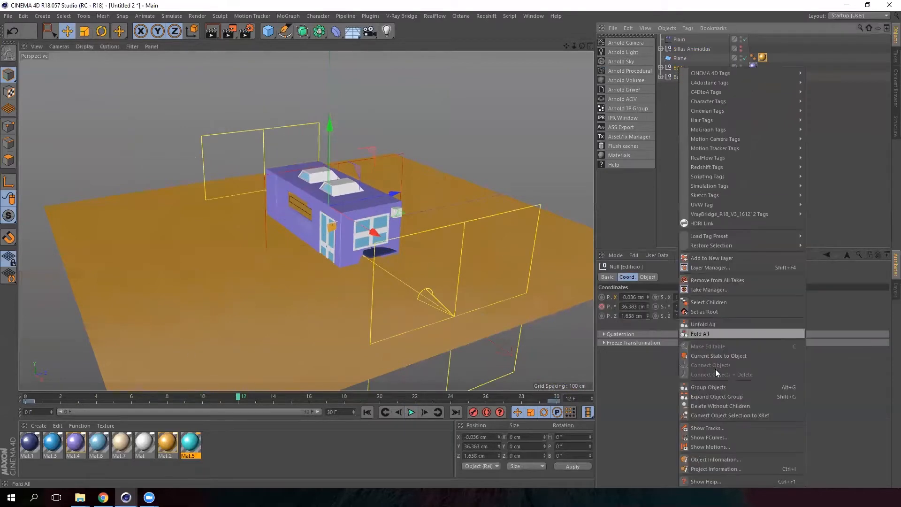
left_click(712, 437)
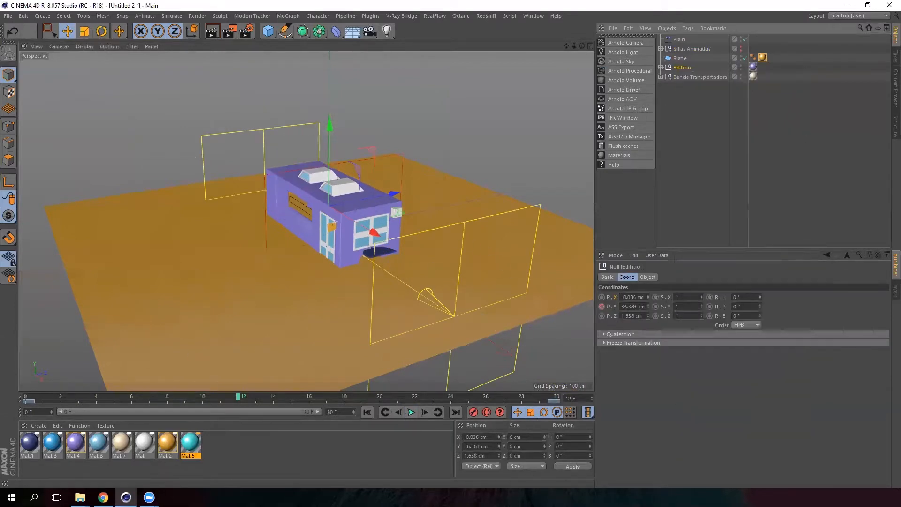
mouse_move(126, 497)
left_click(142, 457)
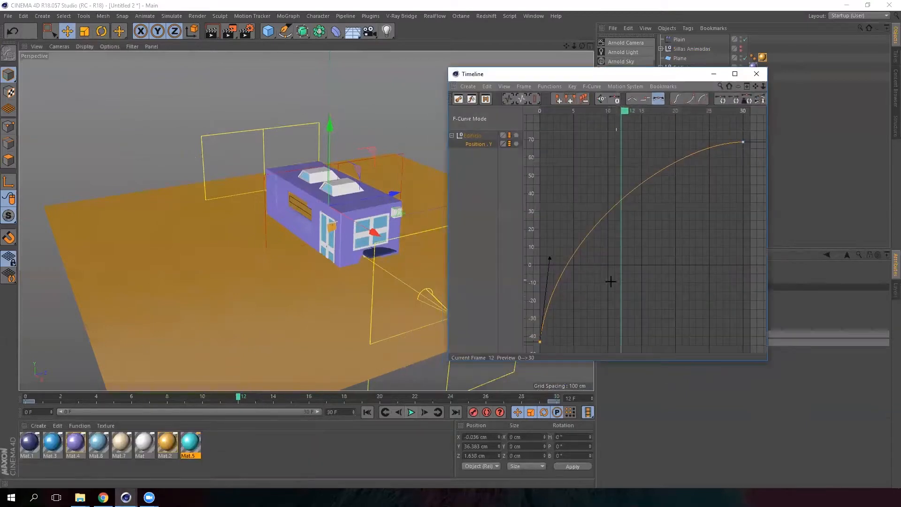
left_click_drag(611, 280, 526, 352)
left_click_drag(551, 256, 604, 257)
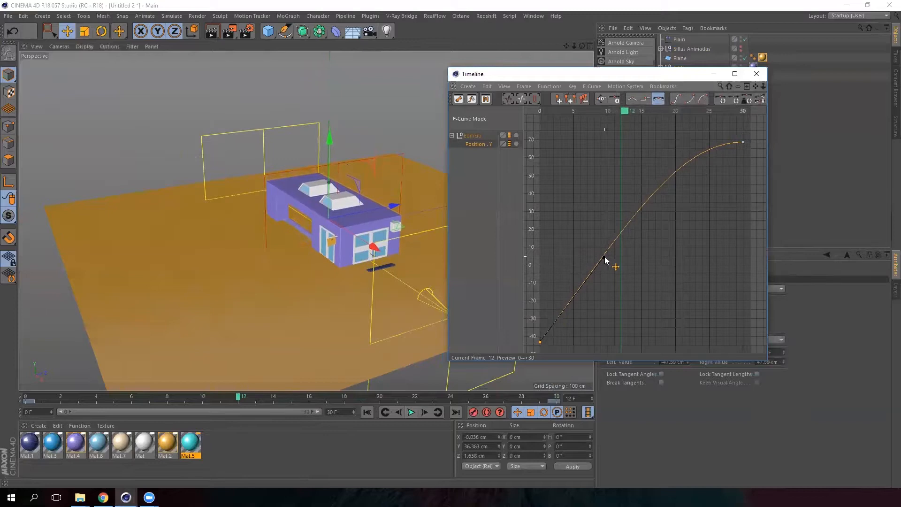
Lengthen the Position Y curve's horizontal frame 30 tangent to about 10 frames and scrub through the building's rise.
left_click(742, 142)
left_click_drag(696, 142, 676, 142)
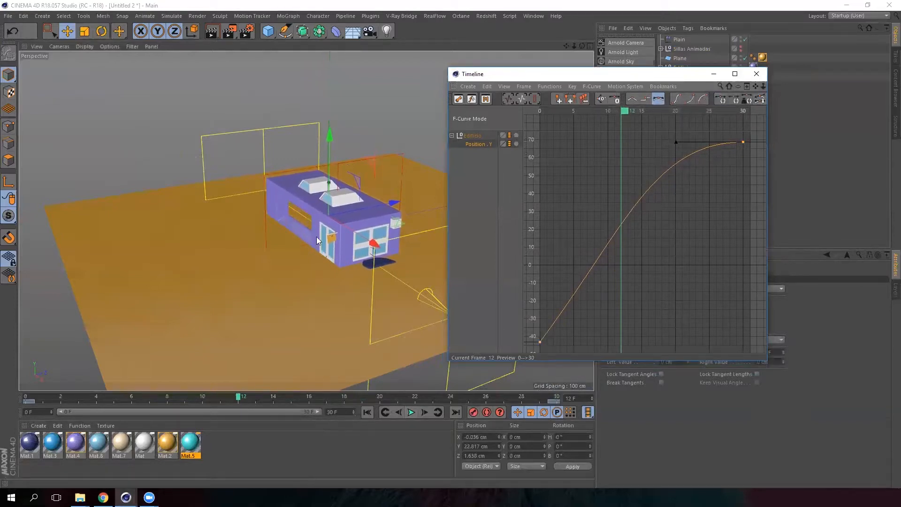
left_click_drag(247, 397, 304, 399)
Steepen the Position Y curve's frame 0 tangent to about 4.32 frames and 72.3 cm, play the rise from frame 0 and minimize the Timeline window.
left_click(540, 342)
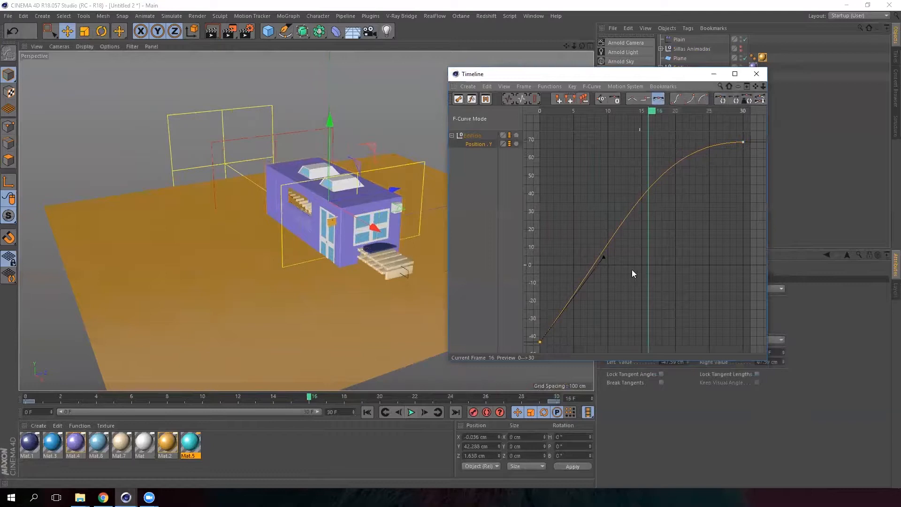
left_click_drag(606, 258, 591, 230)
left_click_drag(307, 396, 237, 395)
left_click_drag(592, 231, 569, 212)
left_click_drag(203, 396, 6, 401)
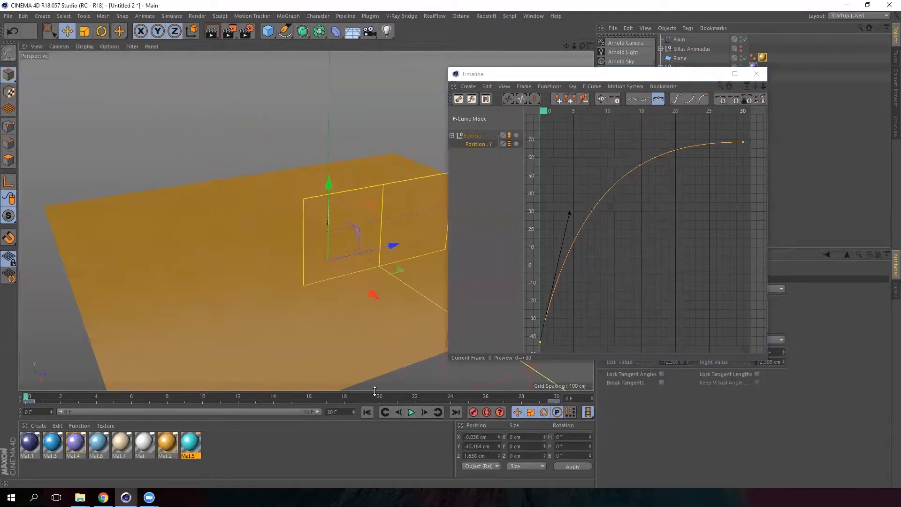
left_click(412, 413)
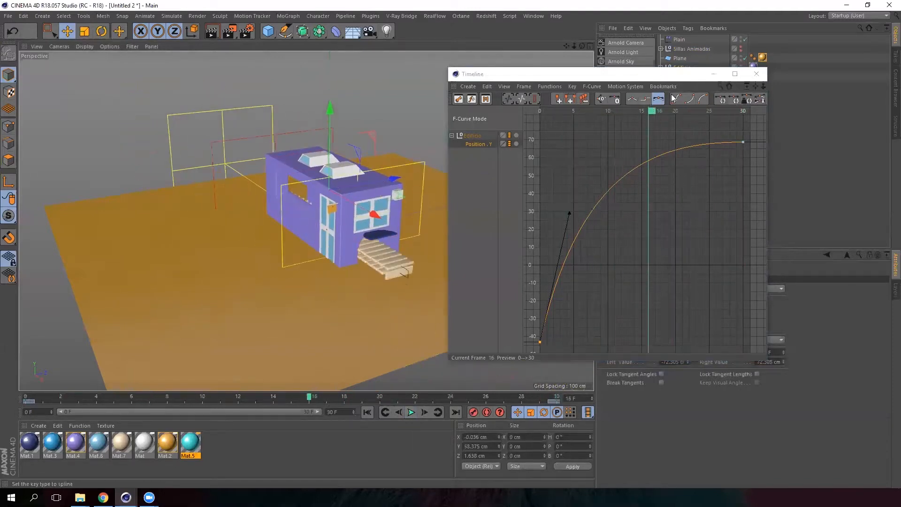
left_click(715, 76)
Show the F-curve of the Width parameter of the Rectangle spline inside the Banda Transportadora group.
left_click(661, 77)
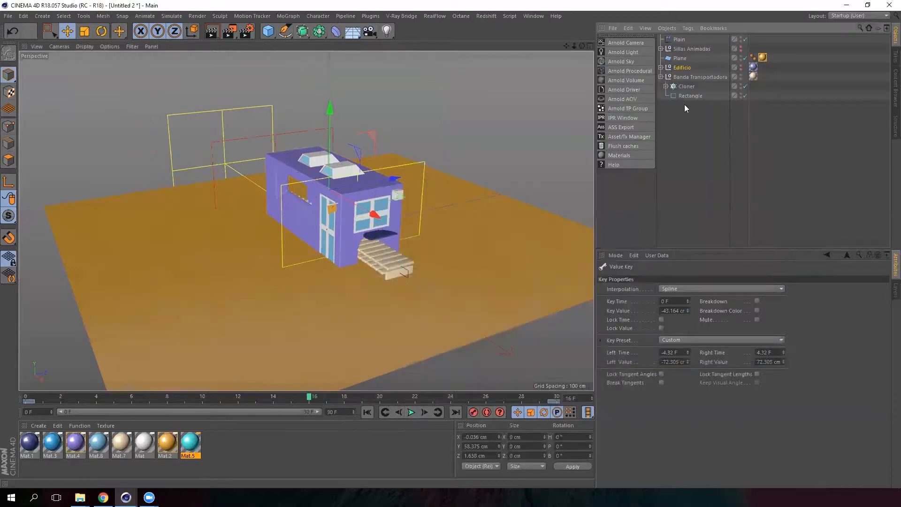
left_click(690, 95)
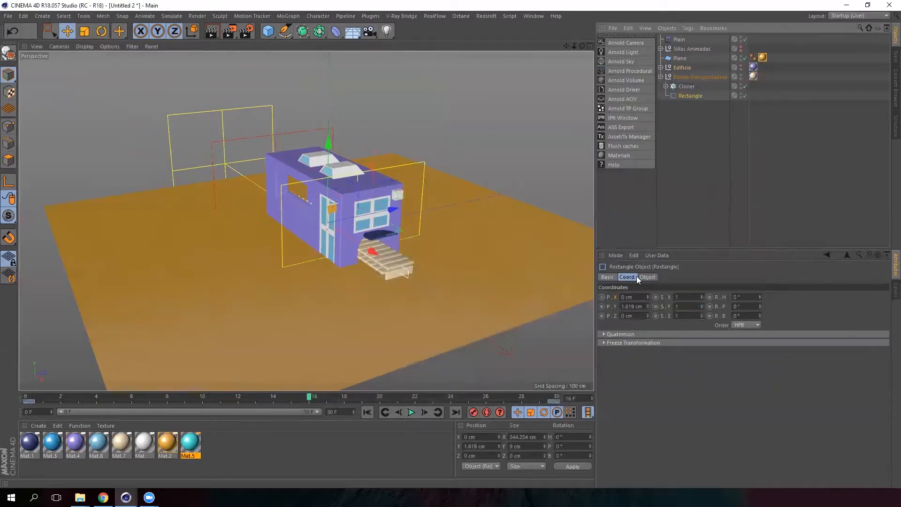
left_click(650, 278)
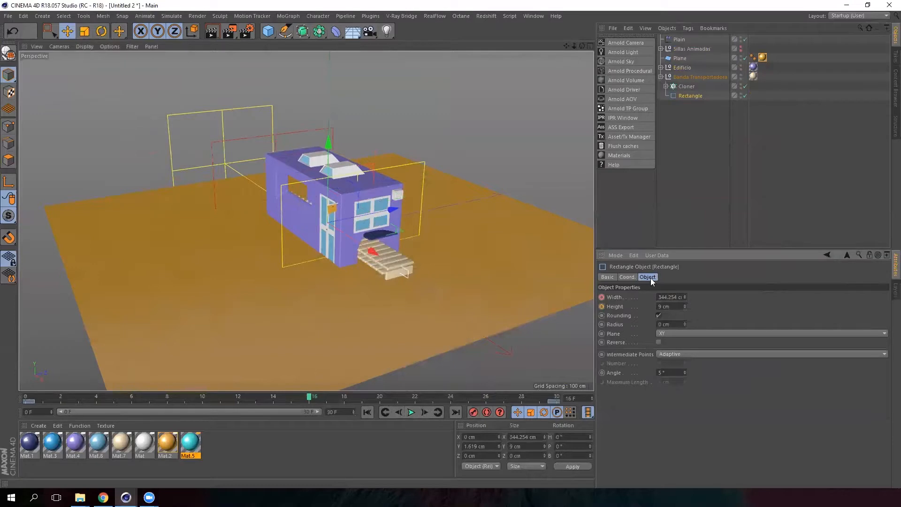
right_click(616, 296)
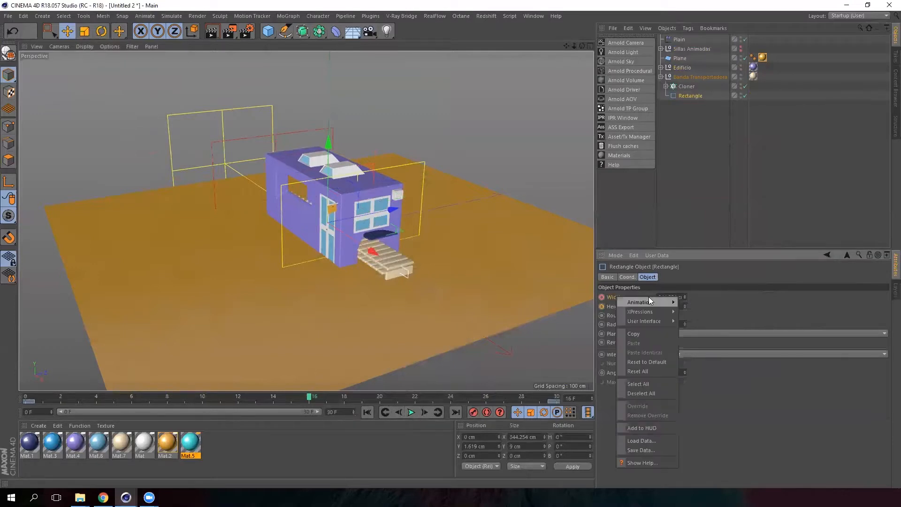
mouse_move(655, 300)
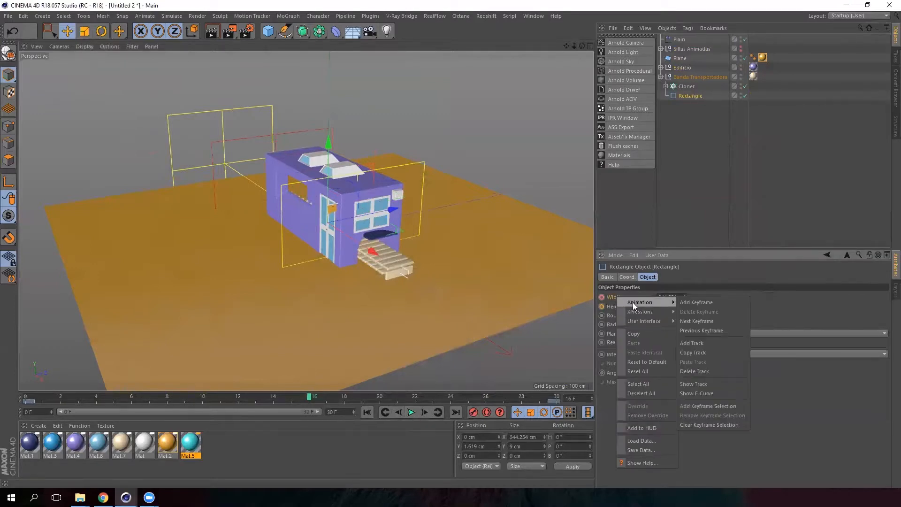
left_click(608, 294)
right_click(613, 299)
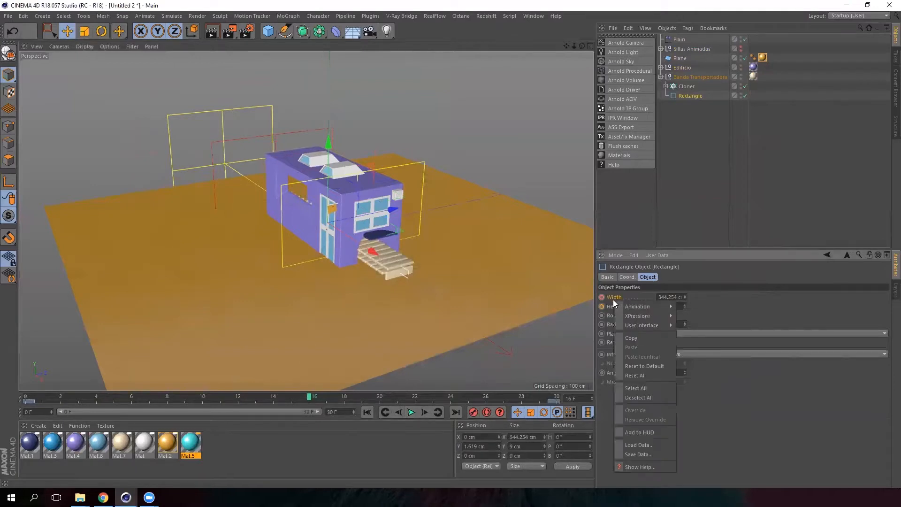
mouse_move(658, 302)
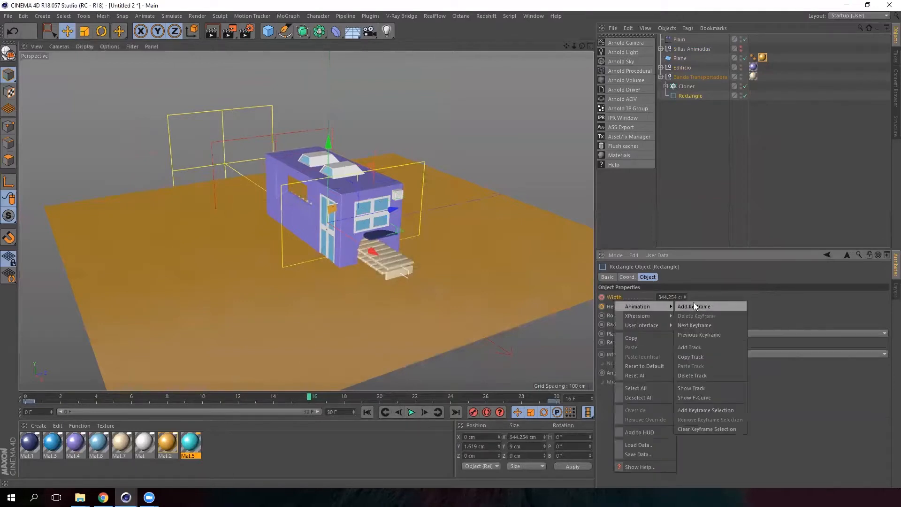
left_click(713, 397)
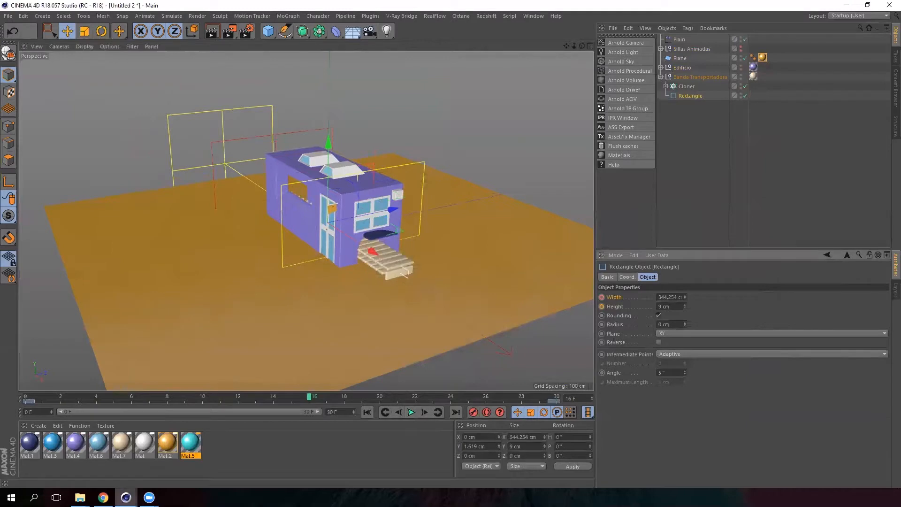
mouse_move(125, 497)
left_click(136, 456)
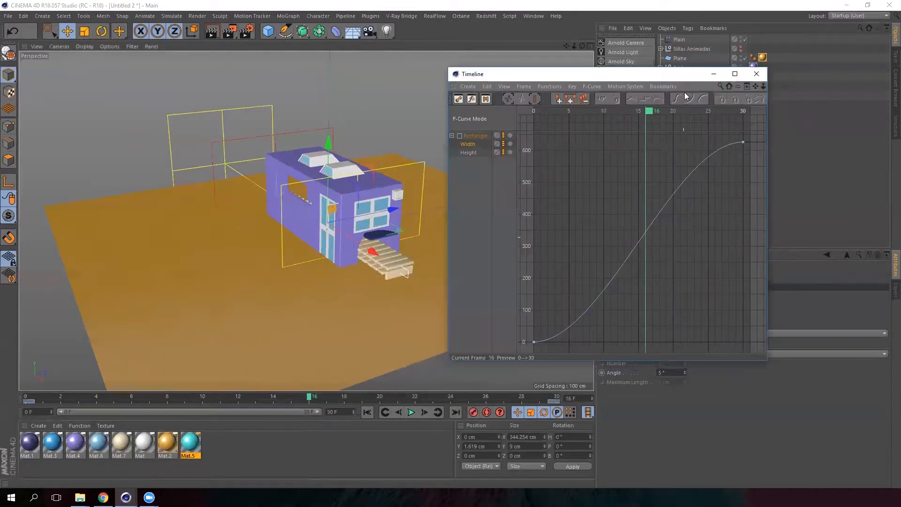
Try a vertical frame 0 tangent on the Rectangle's Width curve and undo the change.
left_click_drag(678, 81, 806, 132)
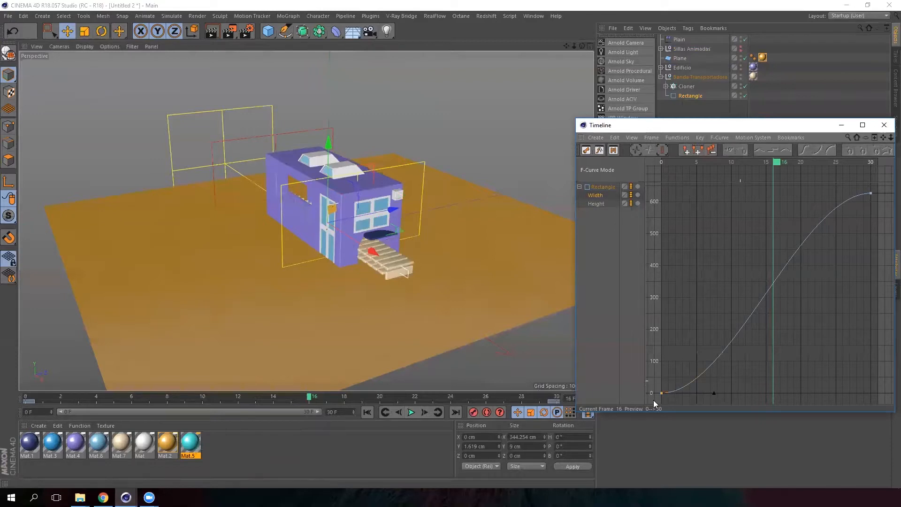
left_click_drag(714, 392, 658, 309)
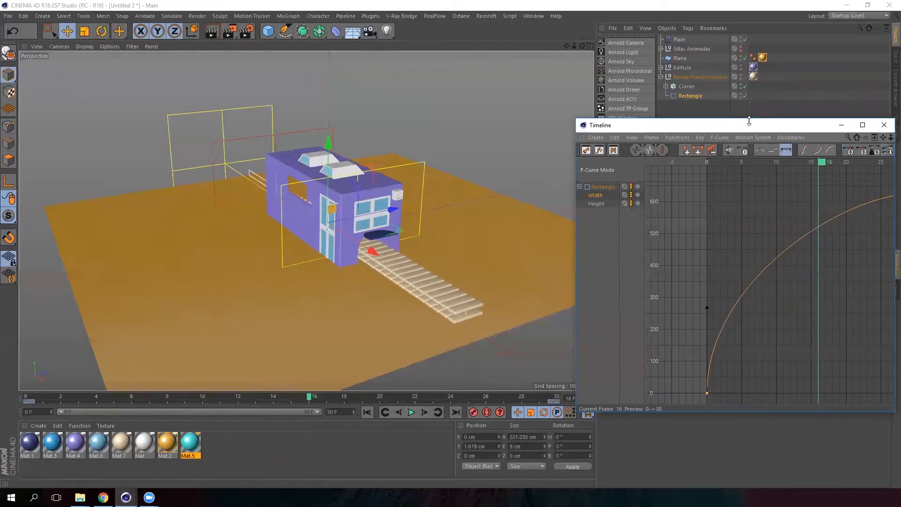
key("ctrl+z")
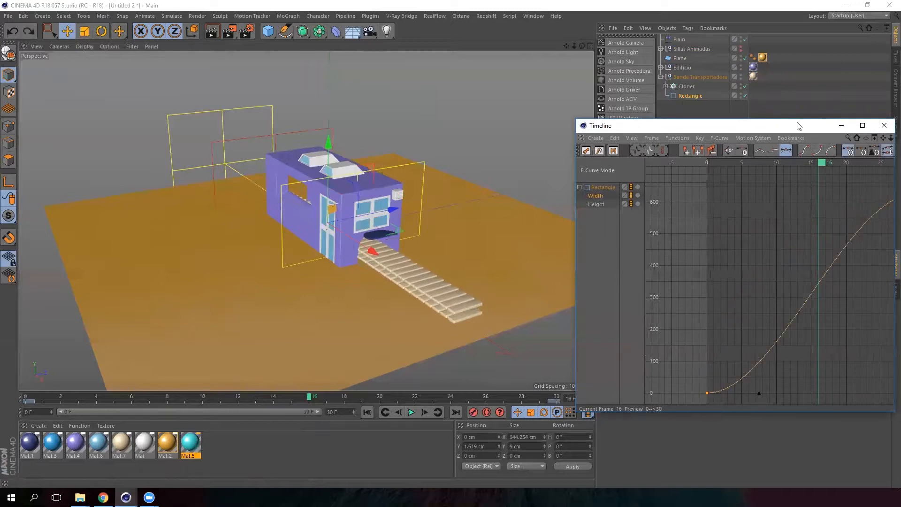
Reshape the Width curve's frame 30 tangent to about 3.72 frames and 158 cm for a slow start and fast finish.
left_click_drag(797, 125, 634, 110)
left_click_drag(734, 147, 804, 157)
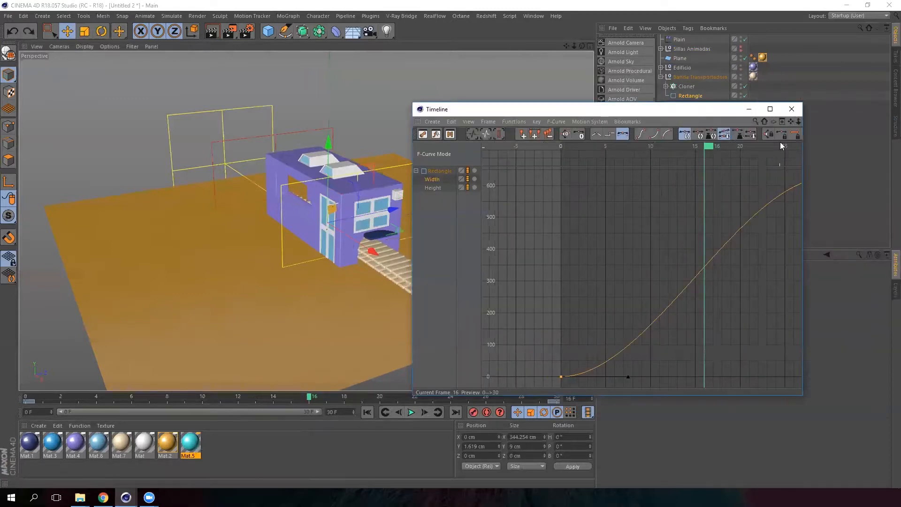
left_click_drag(798, 122, 702, 134)
left_click(669, 213)
left_click_drag(653, 214, 685, 249)
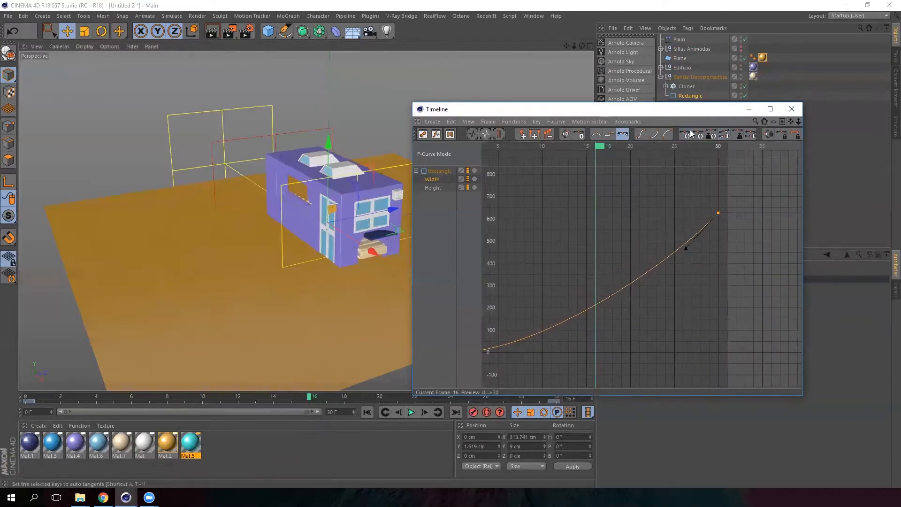
Minimize the Timeline window and play and scrub the animation from frame 0 to check the belt's accelerating growth.
left_click(748, 109)
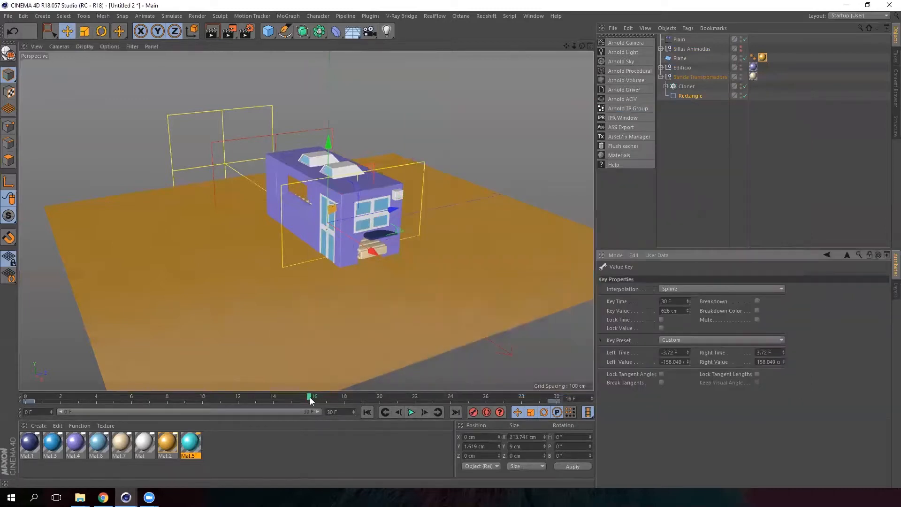
left_click_drag(310, 397, 1, 396)
left_click(408, 412)
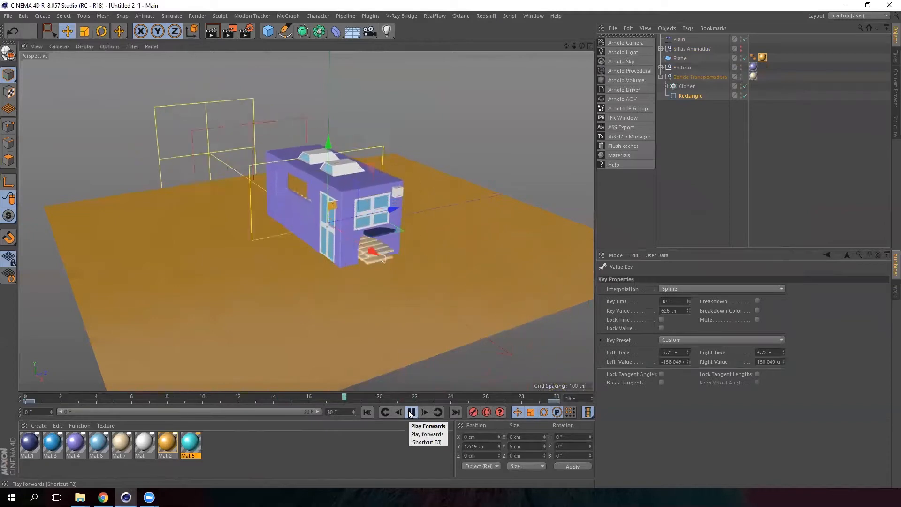
left_click(409, 412)
mouse_move(266, 396)
left_mouse_down()
mouse_move(223, 399)
mouse_move(279, 398)
left_mouse_up()
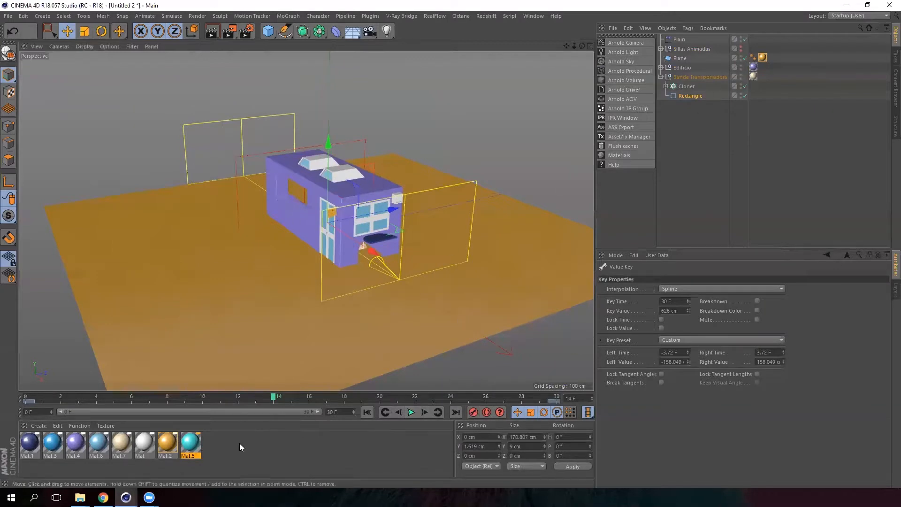
Restore the Timeline window and make the Width curve's frame 30 tangent nearly flat, about 8 frames long, to ease the ending.
mouse_move(126, 497)
left_click(175, 457)
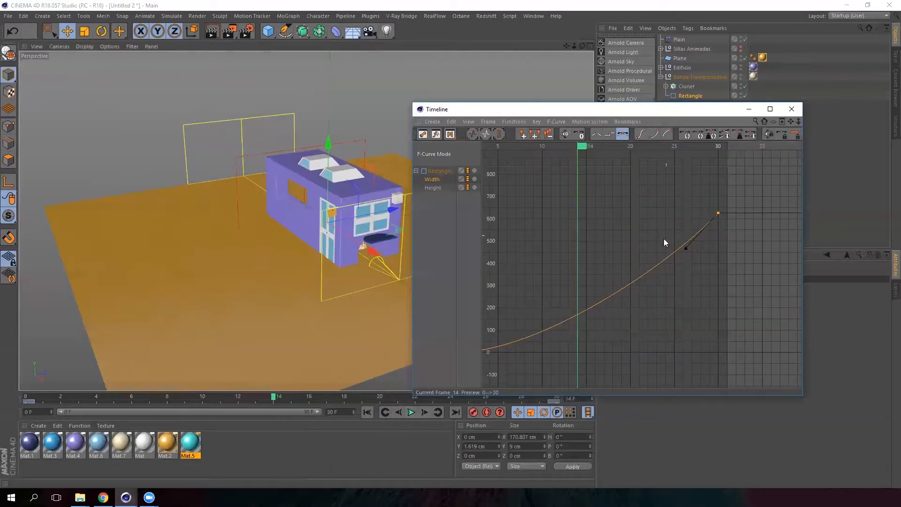
left_click_drag(689, 249, 646, 222)
Steepen the Width curve's frame 0 tangent to about 2.5 frames and 280 cm for a fast start, and scrub back to frame 9.
left_click_drag(799, 121, 475, 273)
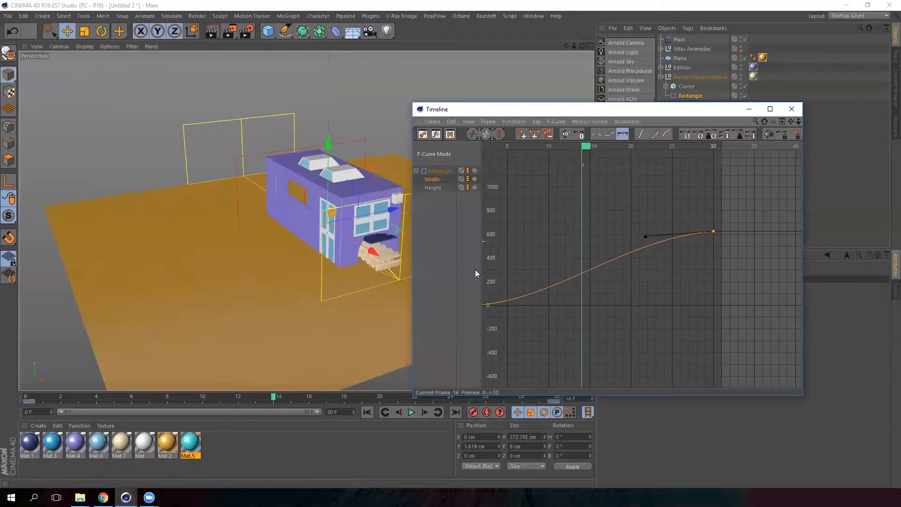
left_click_drag(793, 123, 588, 253)
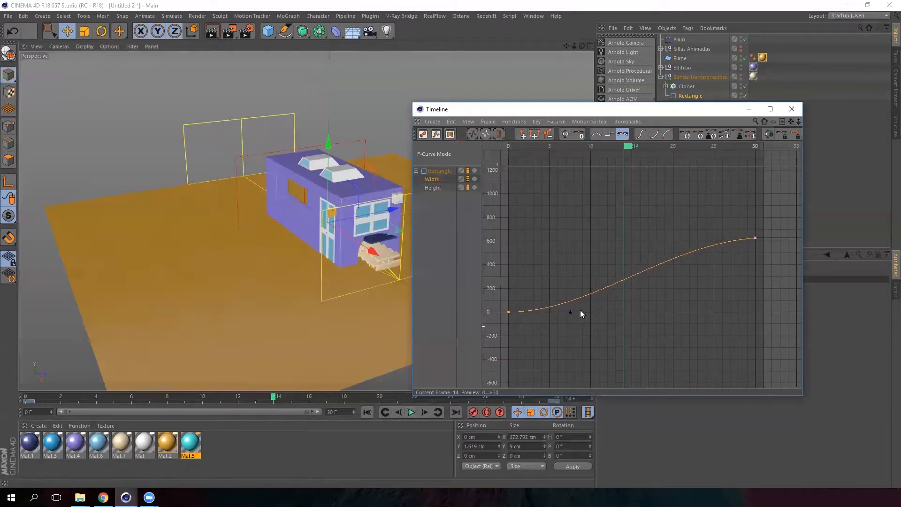
left_click_drag(571, 313, 529, 278)
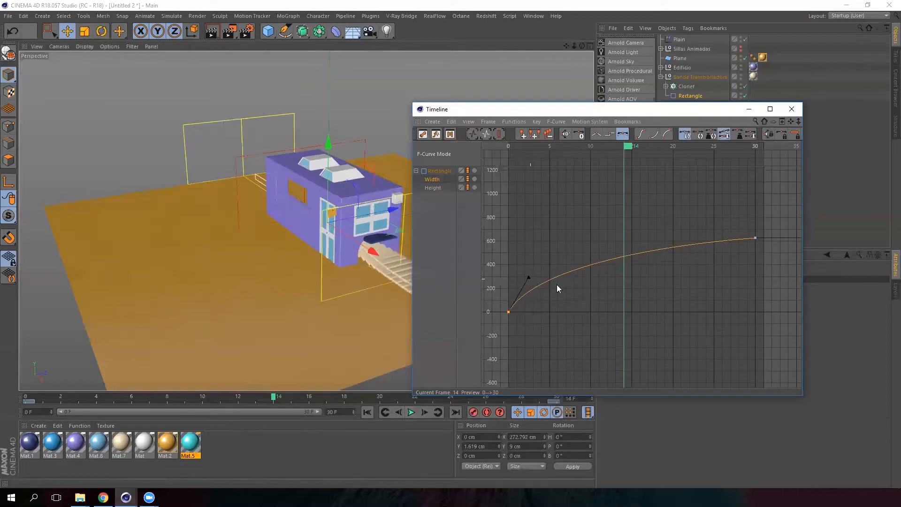
left_click_drag(619, 156, 584, 150)
left_click_drag(616, 110, 700, 108)
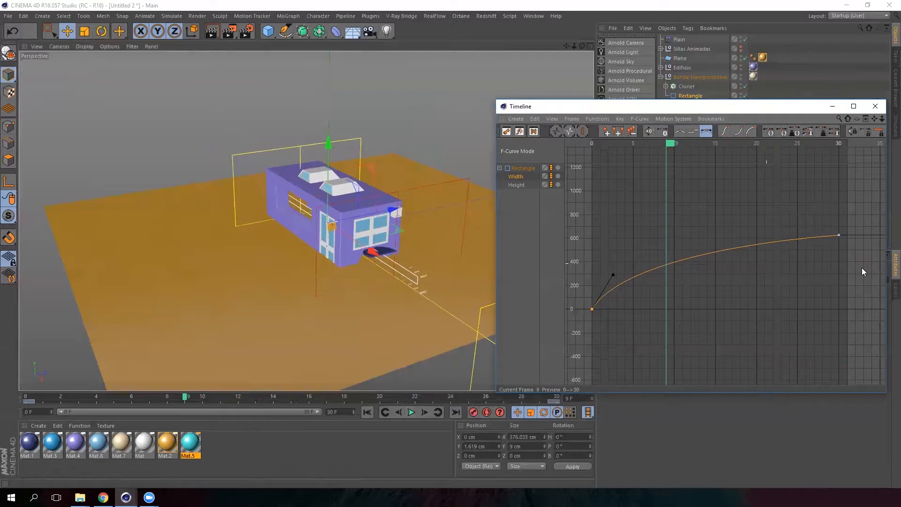
Pull the Width curve's frame 30 tangent below the curve and shape the frame 0 tangent to about 4.3 frames, slowing the growth mid-way.
left_click_drag(768, 241, 770, 264)
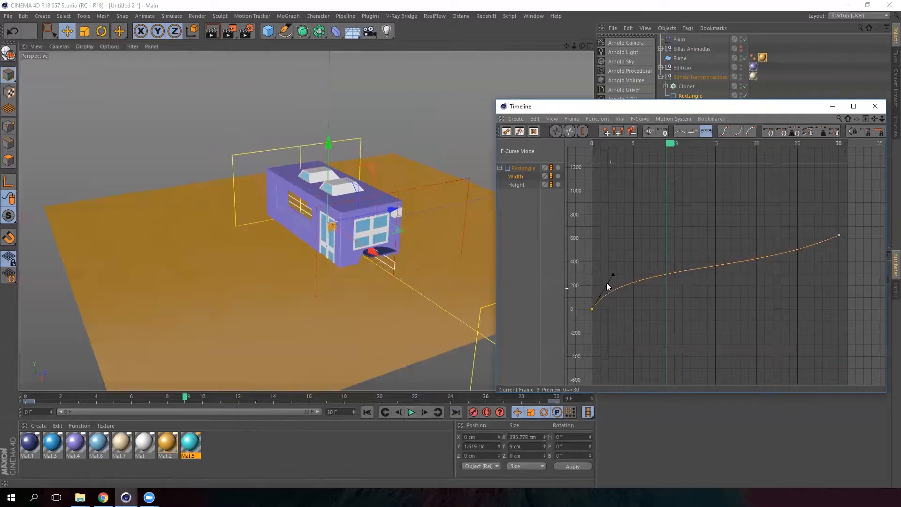
left_click_drag(614, 275, 630, 281)
Return to frame 0, minimize the Timeline window and play the animation to check the belt's growth with the new easing.
mouse_move(178, 396)
left_mouse_down()
mouse_move(28, 397)
mouse_move(220, 398)
mouse_move(538, 431)
mouse_move(2, 400)
left_mouse_up()
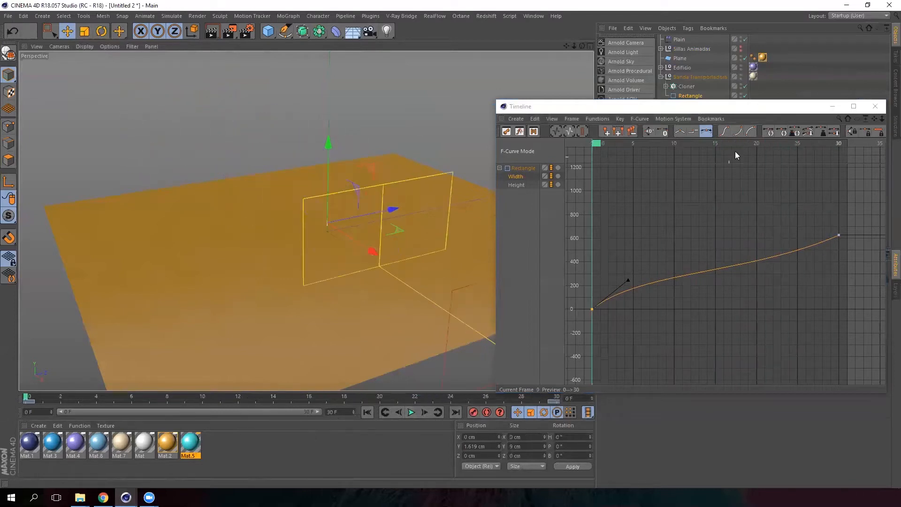
left_click(831, 106)
key("F8")
left_click(353, 250)
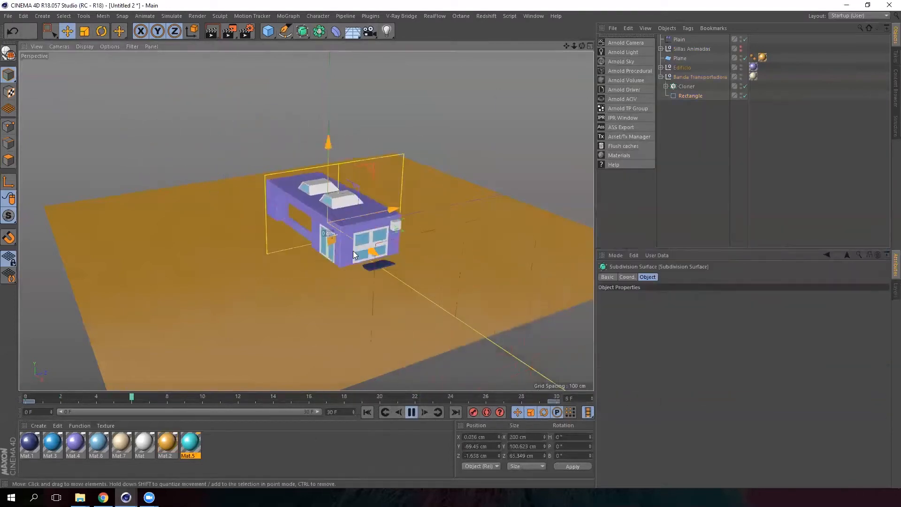
Replay the animation from frame 0 to check the belt's growth, and scrub to frame 24.
left_click(410, 412)
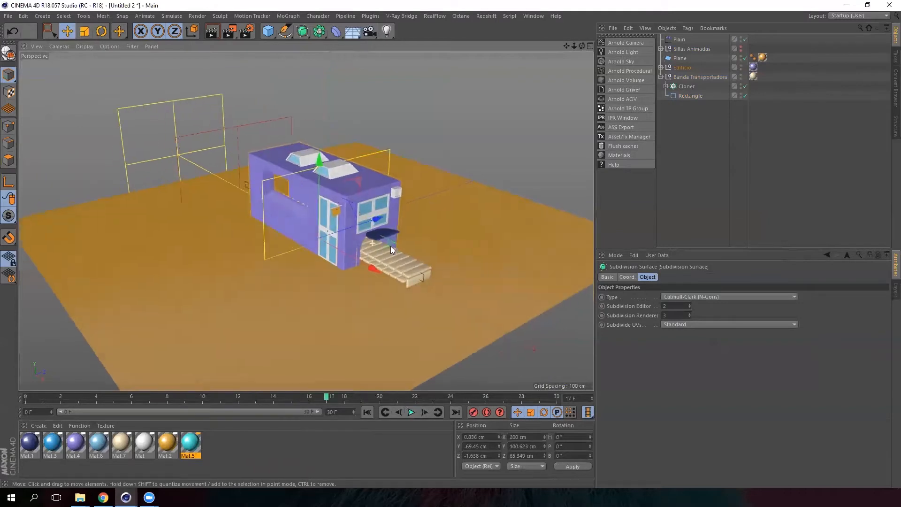
left_click_drag(326, 397, 22, 393)
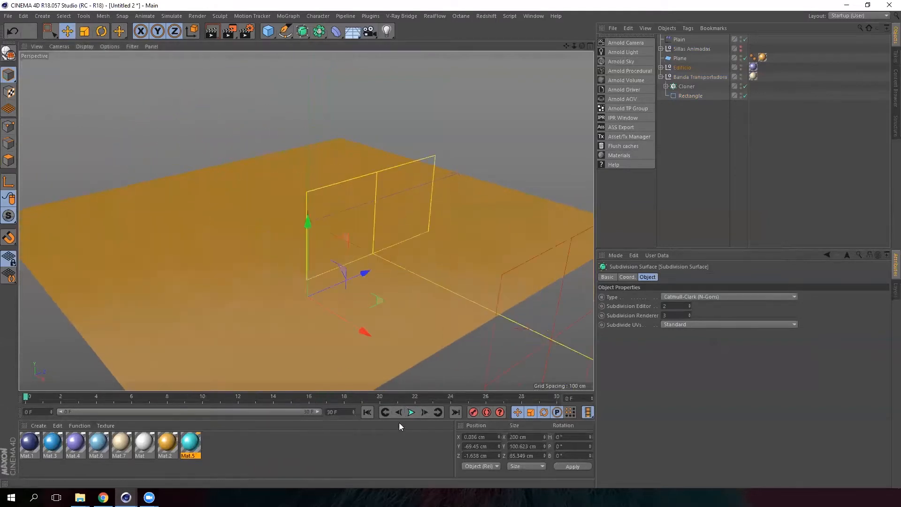
left_click(411, 412)
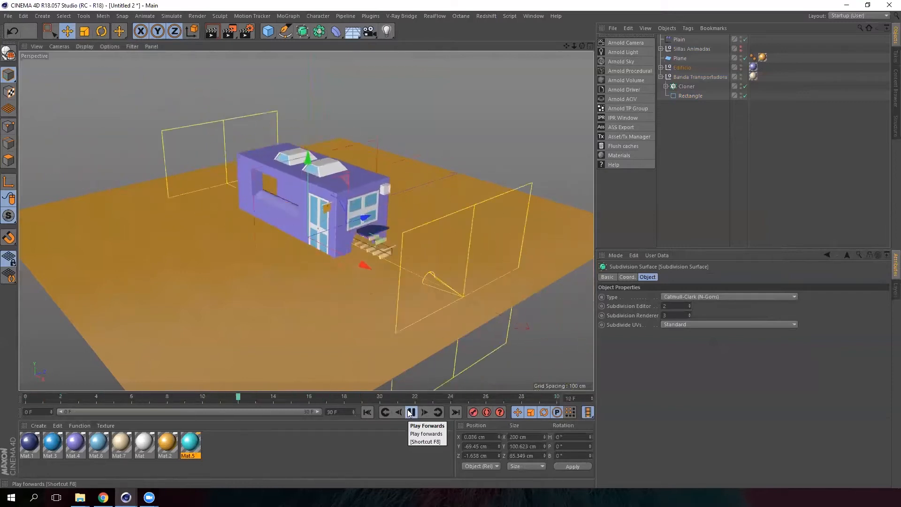
left_click_drag(394, 398, 447, 401)
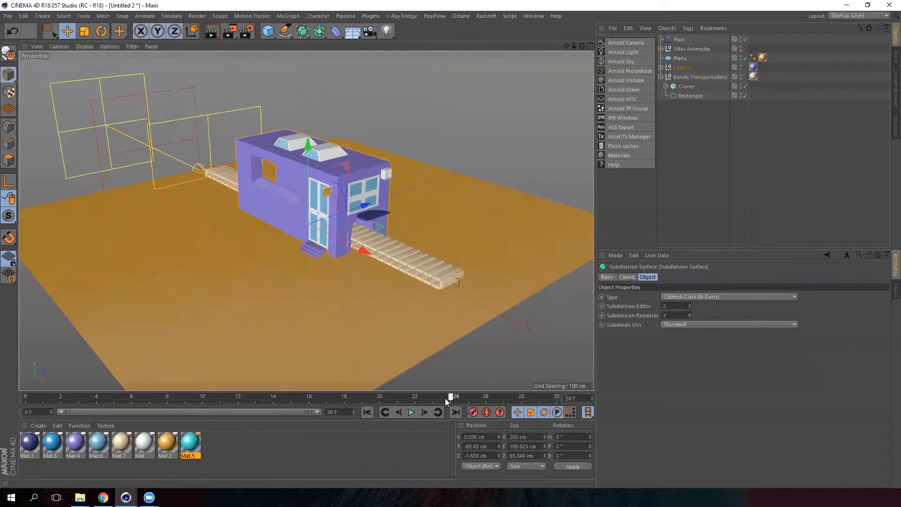
Move the end keyframe of the conveyor belt's Rectangle to frame 24 and play the animation from frame 0.
left_click(688, 77)
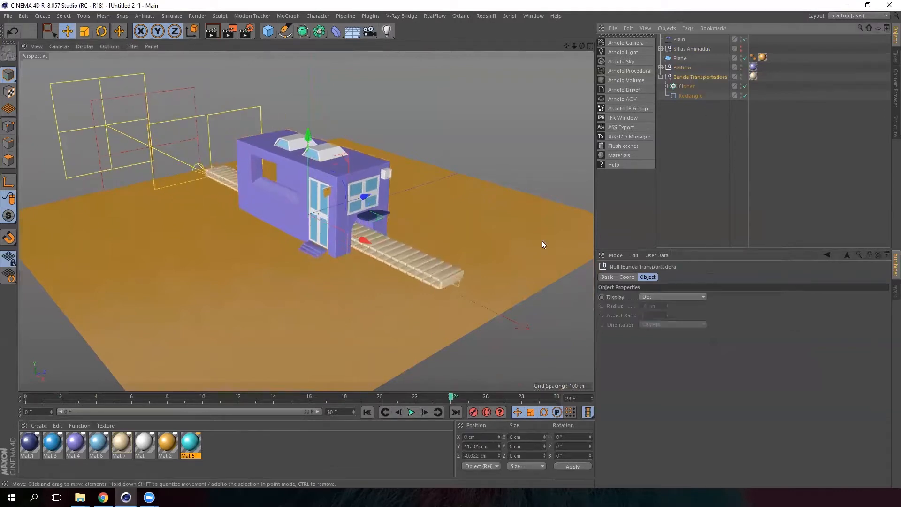
left_click(686, 97)
left_click_drag(554, 401, 78, 397)
left_click(411, 412)
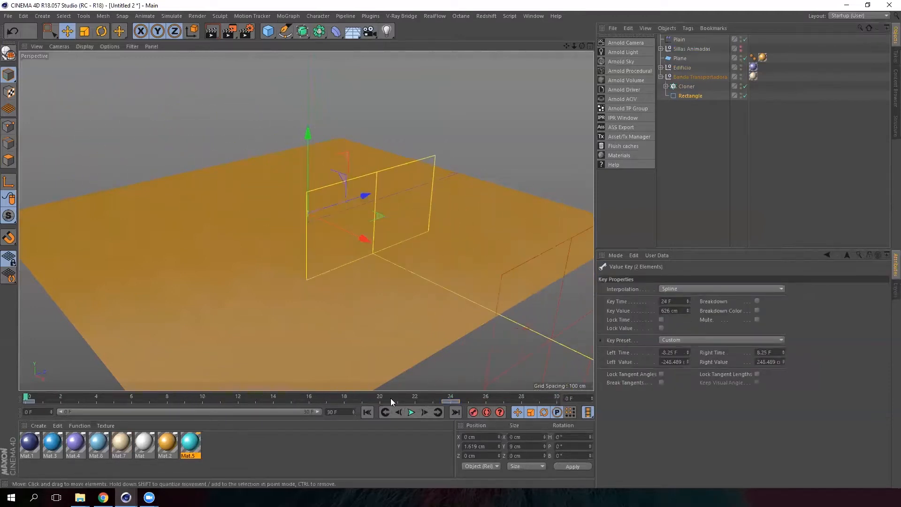
left_click(412, 412)
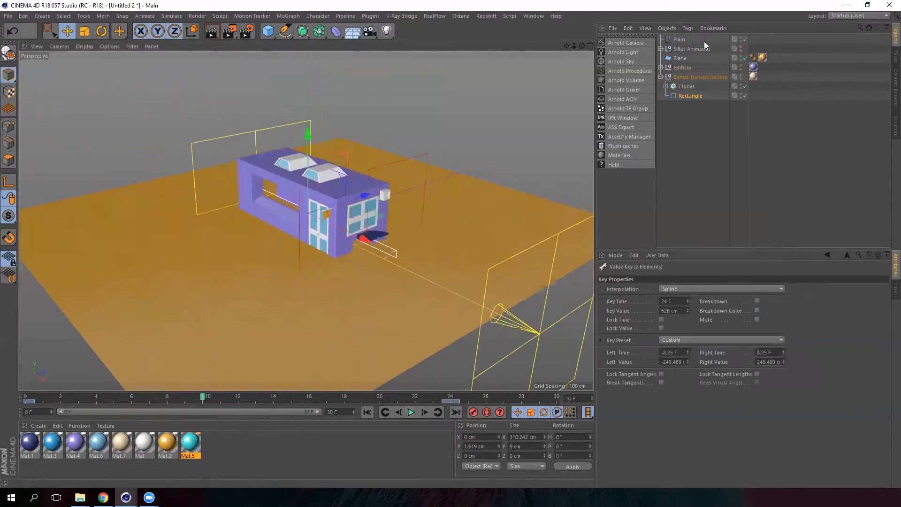
Unhide the Sillas Animadas group, collapse the Banda Transportadora group and play the animation with the stools included.
left_click(740, 48)
left_click(660, 77)
left_click_drag(195, 238, 315, 262, "alt")
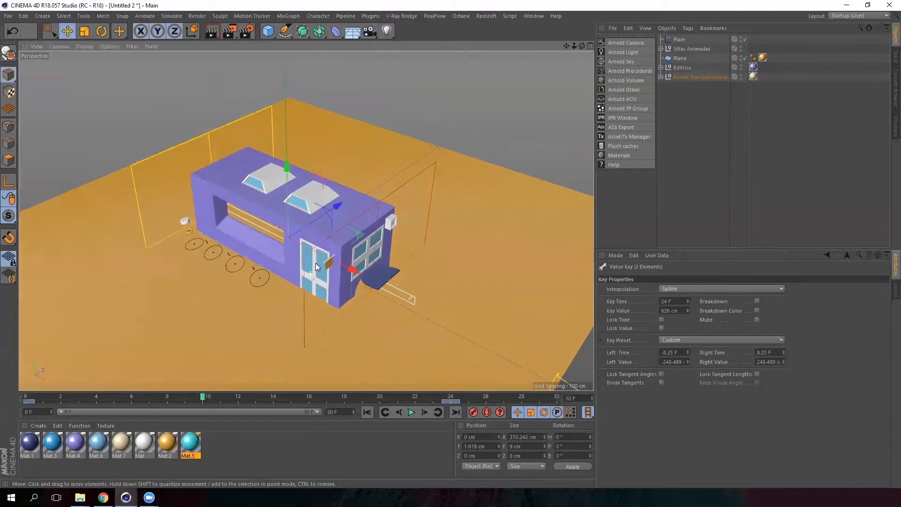
left_click(412, 413)
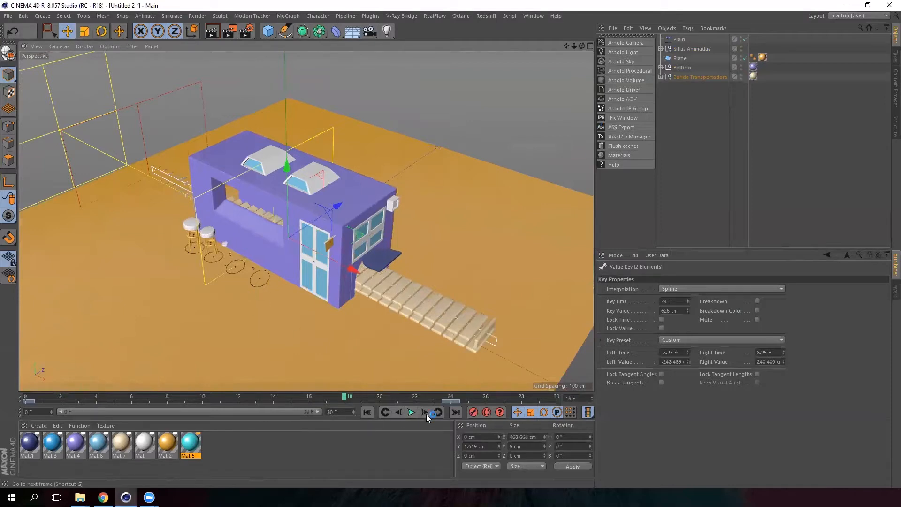
Extend the project length and the preview range to 60 frames and scrub through the added frames.
left_click(344, 411)
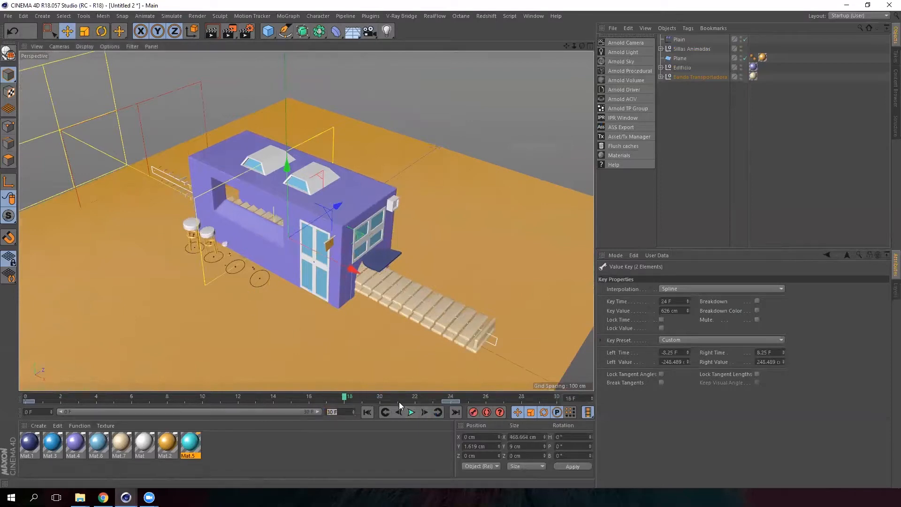
left_click_drag(366, 396, 565, 382)
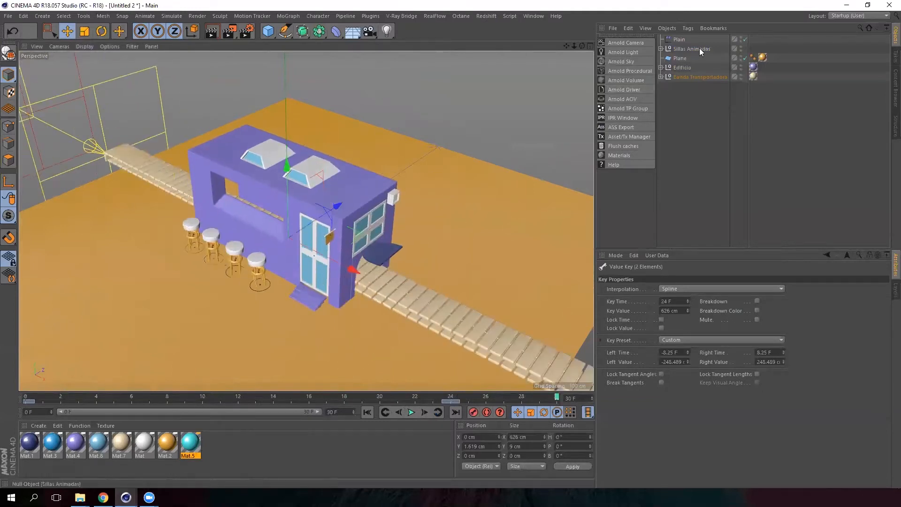
type("60")
key("Return")
left_click_drag(199, 412, 320, 413)
mouse_move(556, 396)
left_mouse_down()
mouse_move(28, 397)
mouse_move(550, 389)
left_mouse_up()
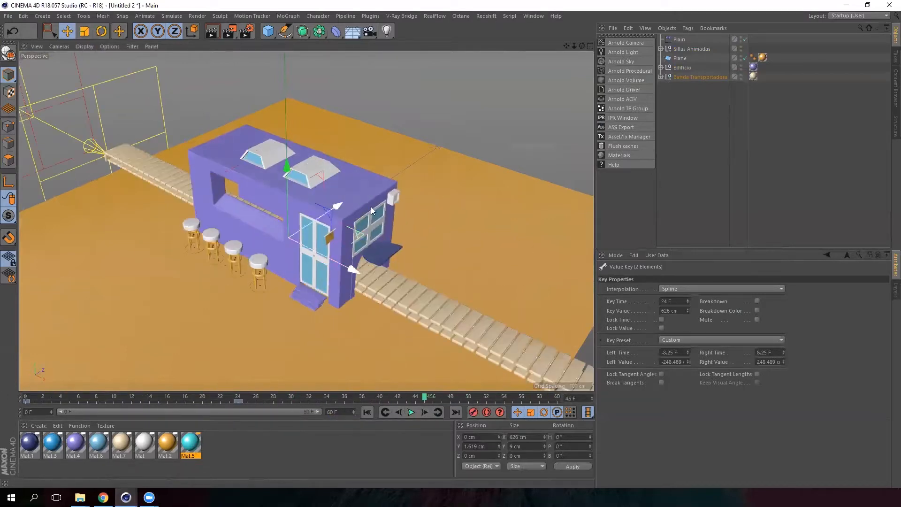
Select Sillas Animadas with all its children and compress all their keyframes to end at about frame 28.
left_click(693, 49)
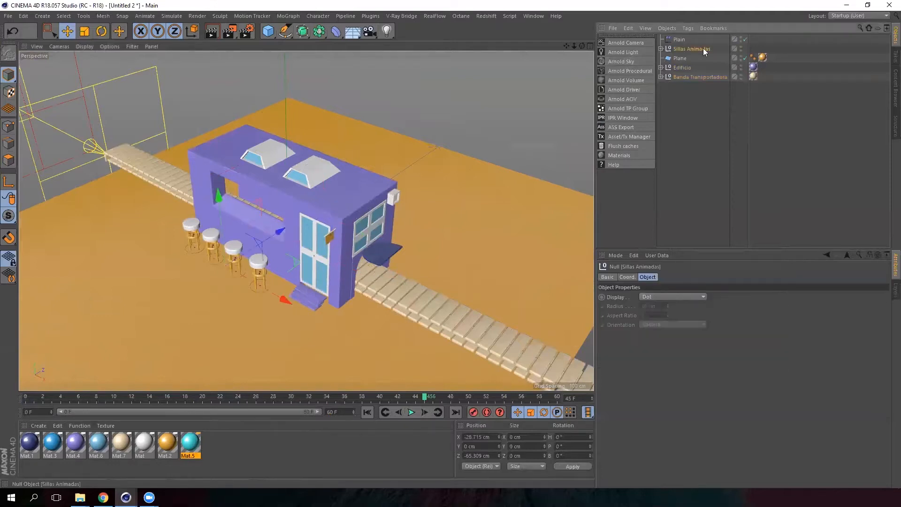
right_click(692, 48)
left_click(763, 286)
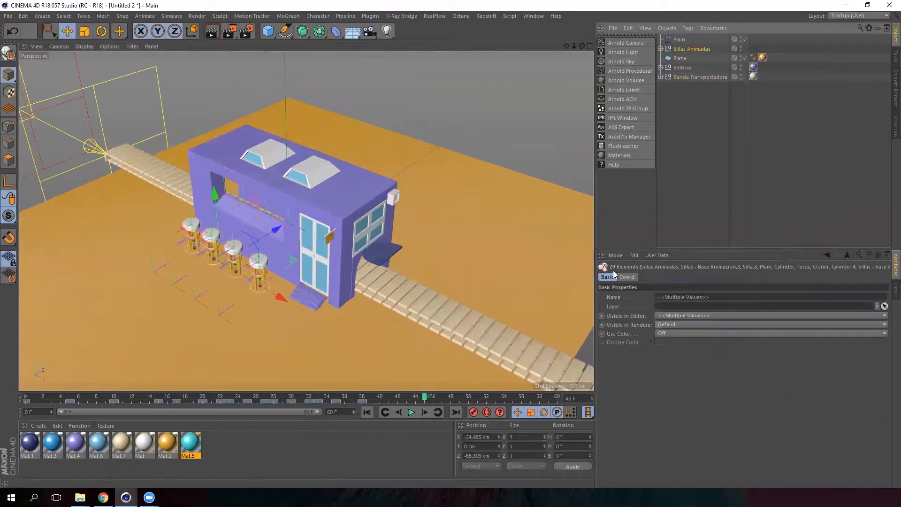
left_click_drag(245, 401, 23, 404)
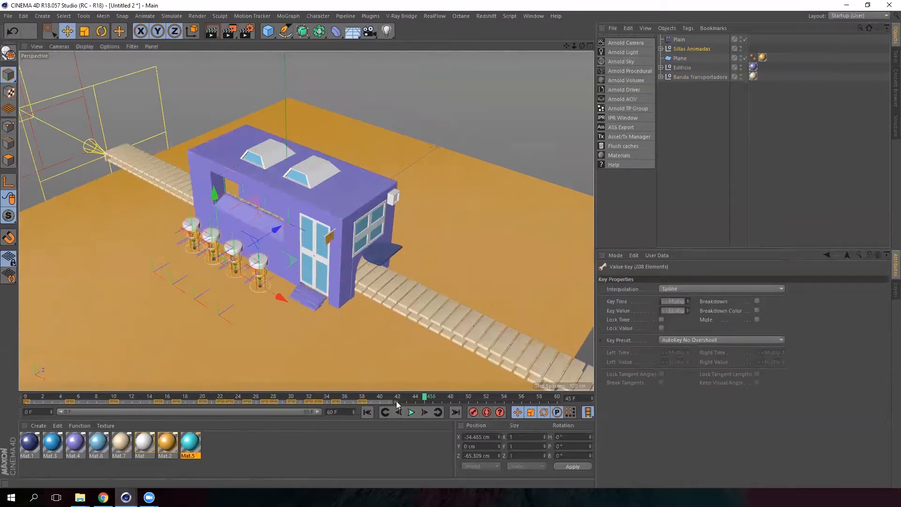
left_click_drag(396, 402, 320, 399)
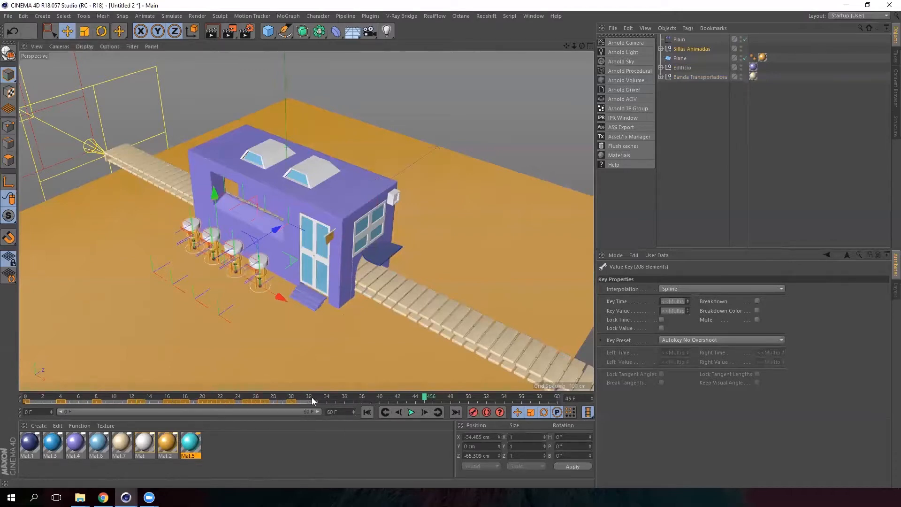
left_click_drag(308, 402, 2, 388)
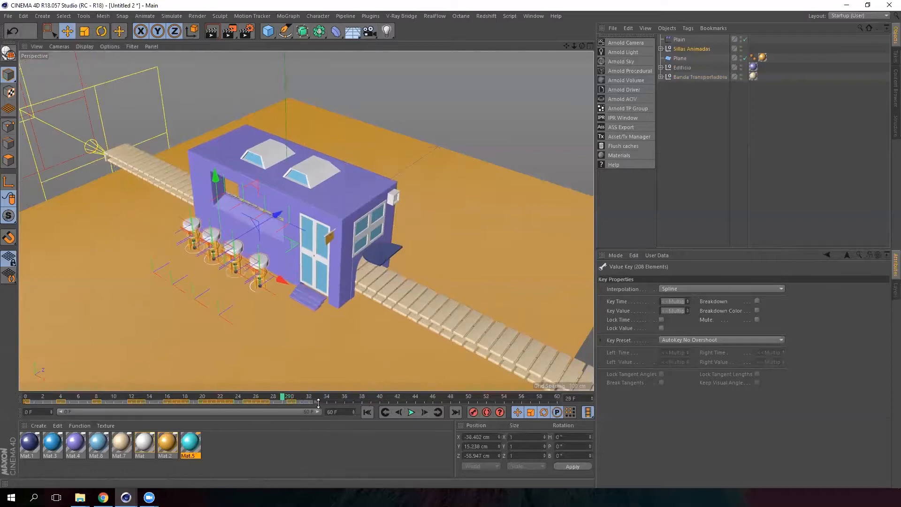
left_click_drag(283, 398, 141, 399)
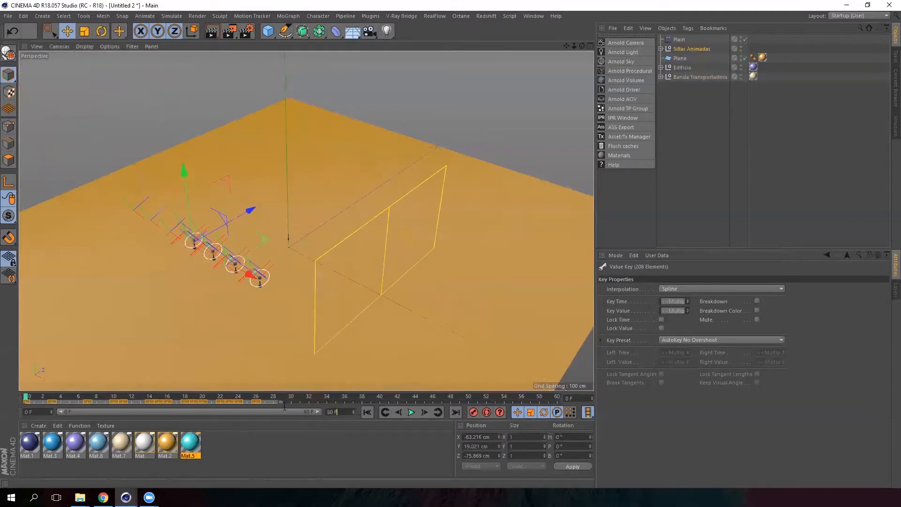
Set the project's end to frame 30 and deselect the stools' keyframes.
type("300")
key("BackSpace")
key("Return")
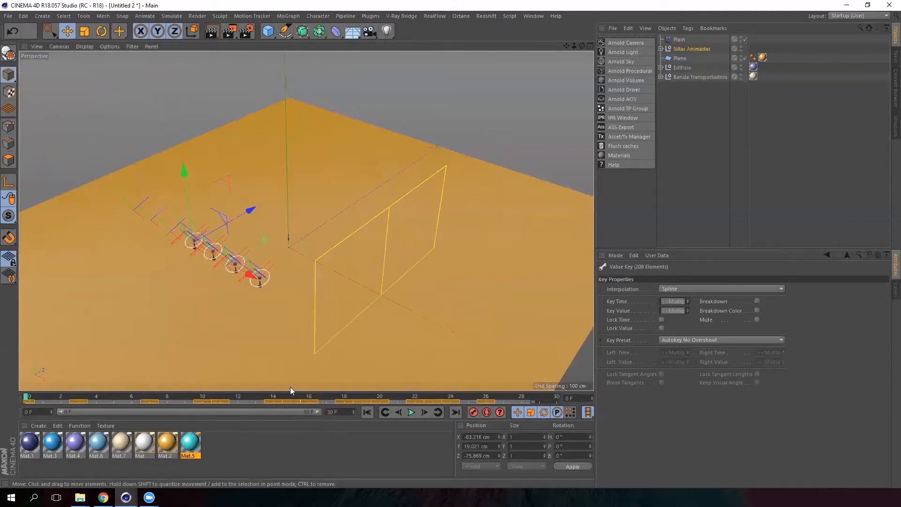
left_click(546, 402)
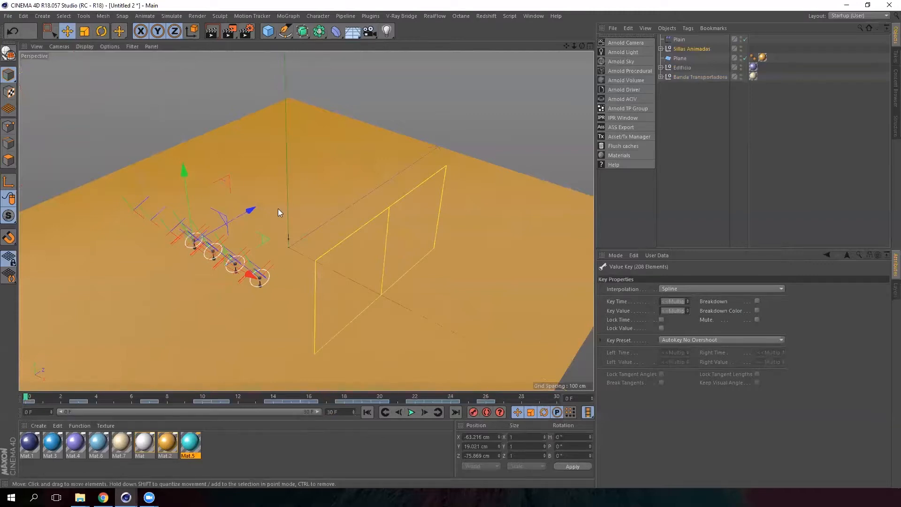
Play the animation with nothing selected to check the stools' faster timing, and stop at frame 30.
left_click(412, 412)
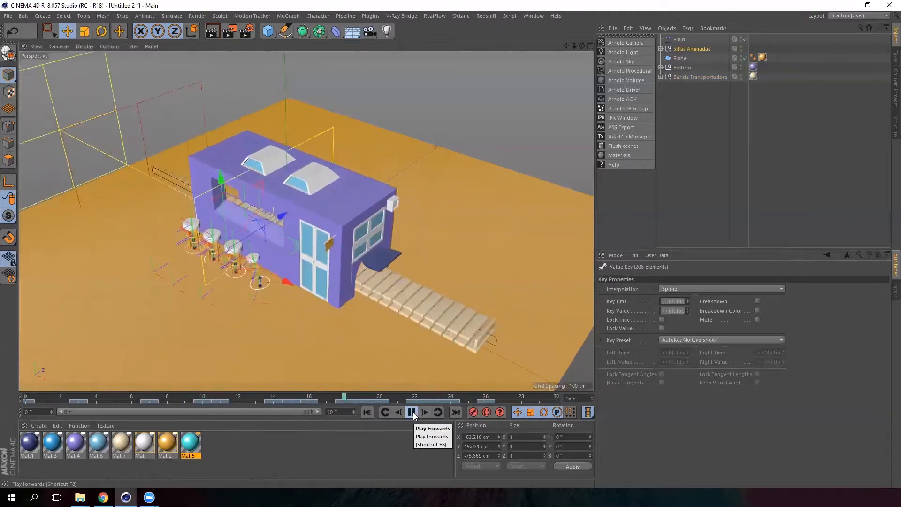
left_click(675, 151)
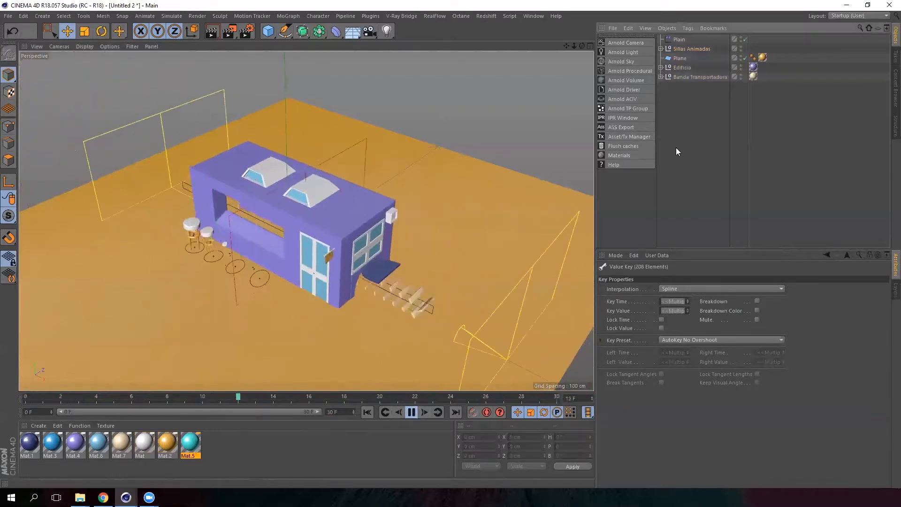
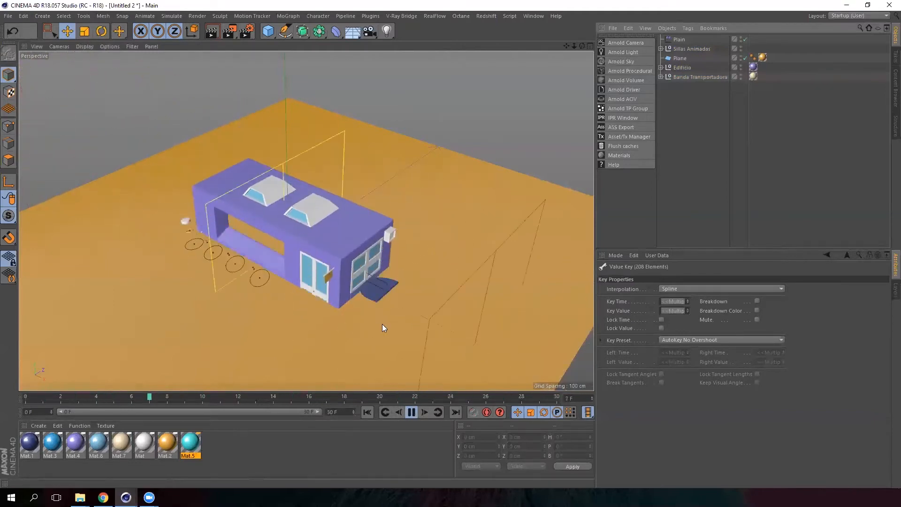
left_click(413, 412)
left_click_drag(344, 265, 341, 242, "alt")
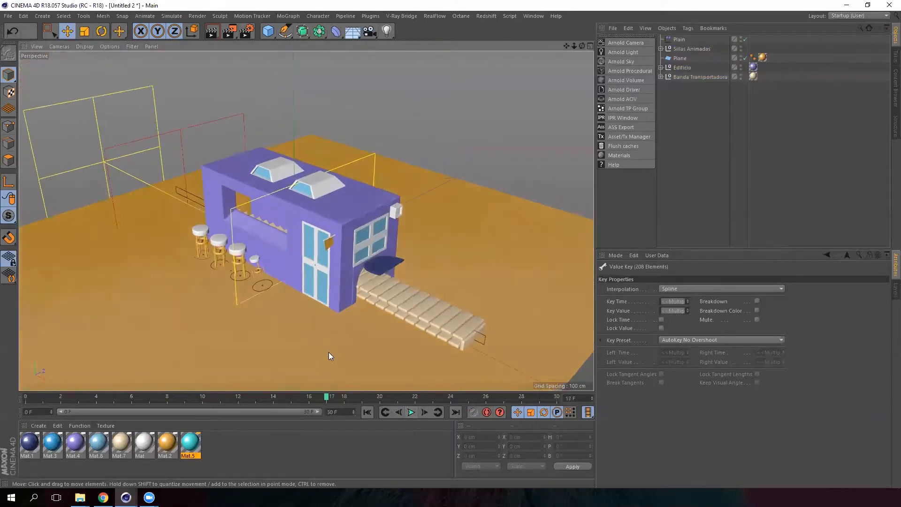
middle_click_drag(340, 264, 294, 227, "alt")
left_click_drag(330, 398, 560, 375)
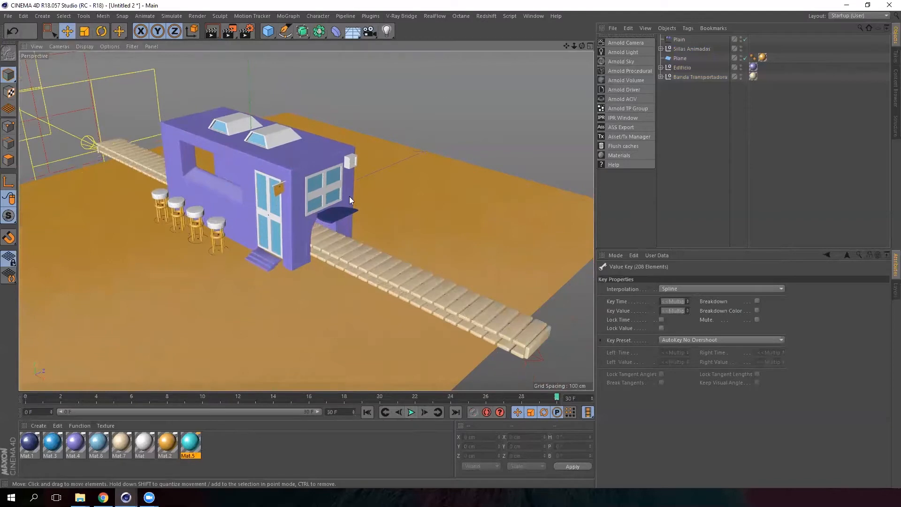
Select the flap over the building's small arch and expand the Edificio and Puerta Perro groups containing it.
scroll(344, 220, "up", 5)
left_click(300, 218)
left_click_drag(313, 234, 331, 217, "alt")
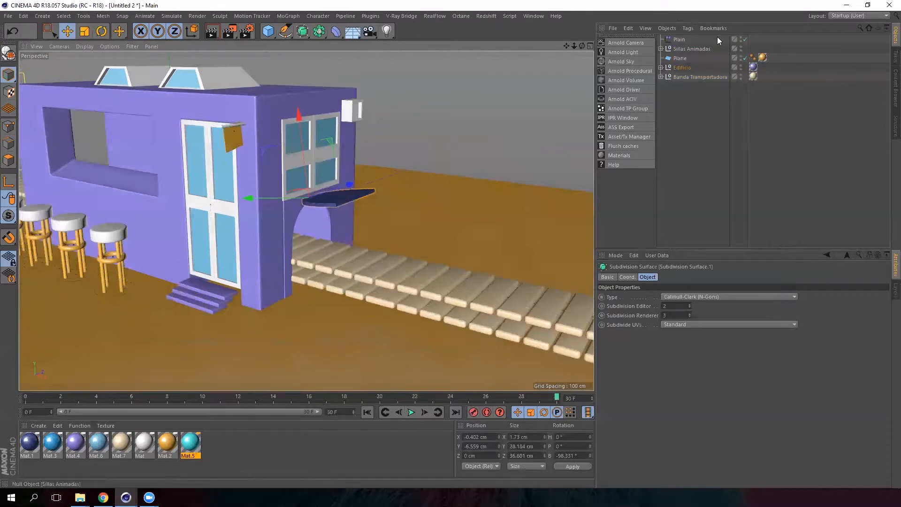
left_click(683, 69)
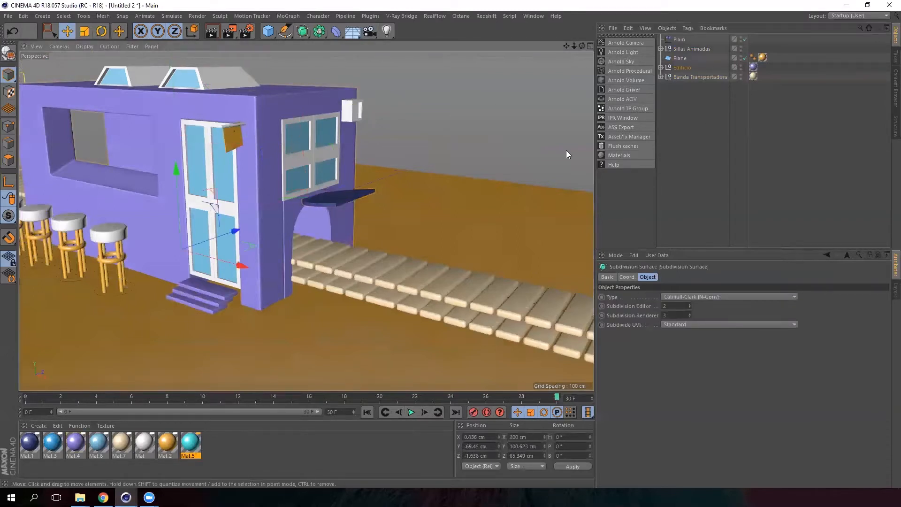
left_click(336, 201)
left_click(660, 68)
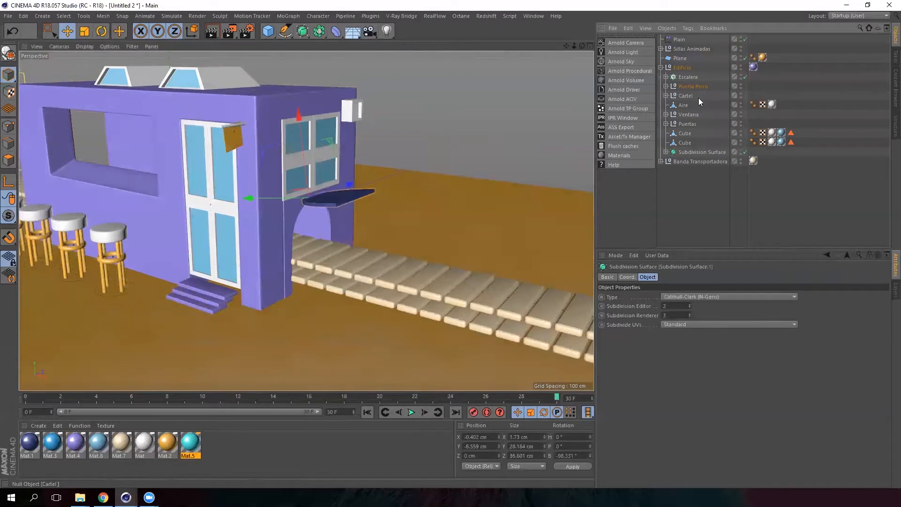
left_click(690, 86)
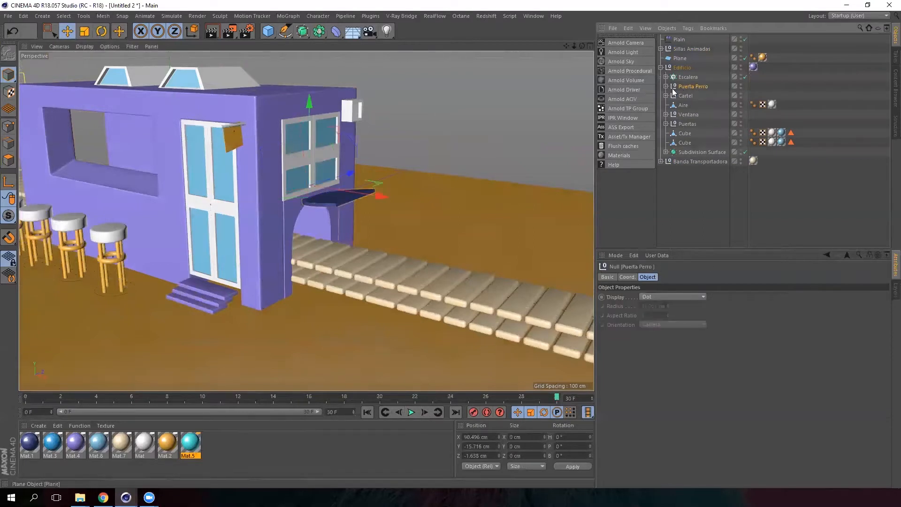
left_click(666, 86)
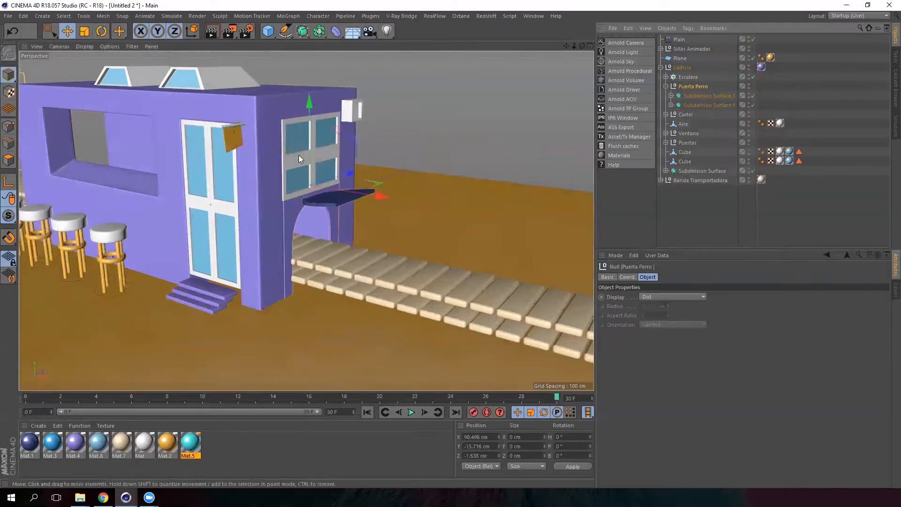
Try rotating the whole Puerta Perro group about its bank axis to swing the flap downwards.
left_click(109, 32)
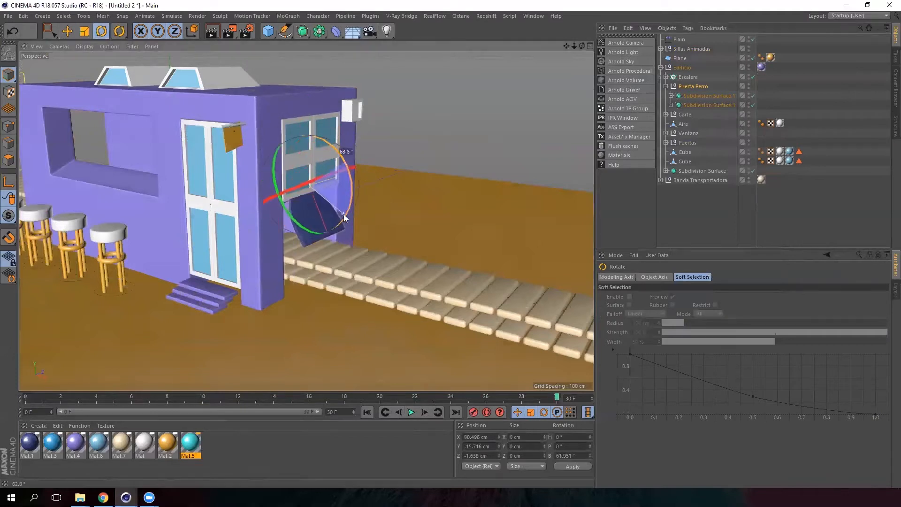
left_click(694, 96)
left_click(347, 201)
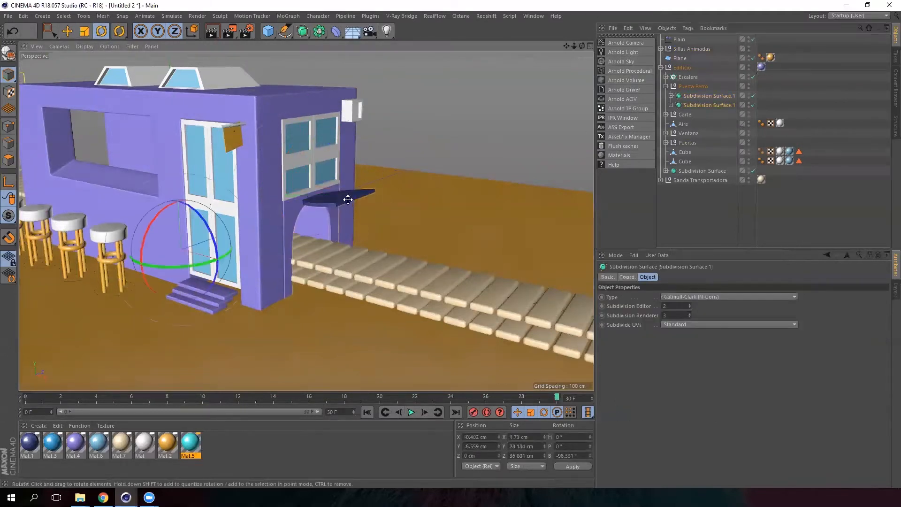
Try rotating the Cylinder inside the lower Subdivision Surface.1 to swing the flap, and undo the rotation.
left_click(671, 106)
left_click(699, 115)
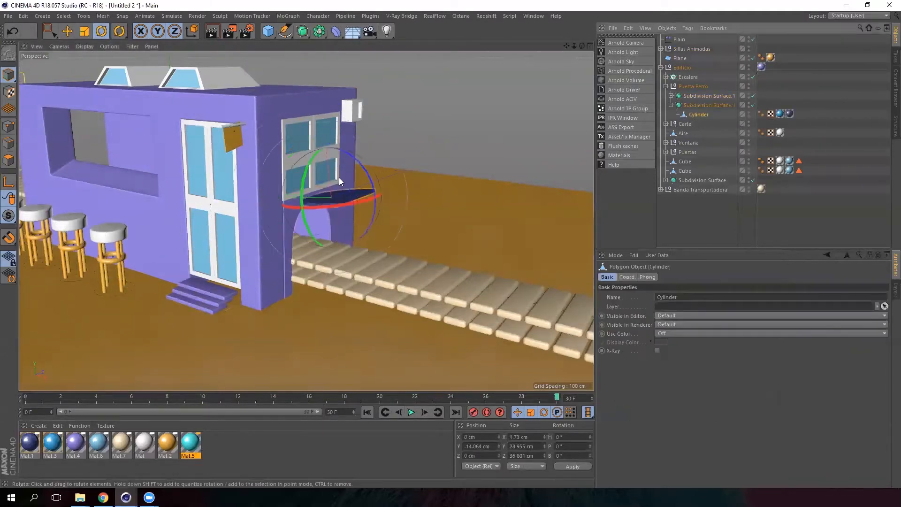
left_click_drag(367, 172, 366, 262)
key("ctrl+z")
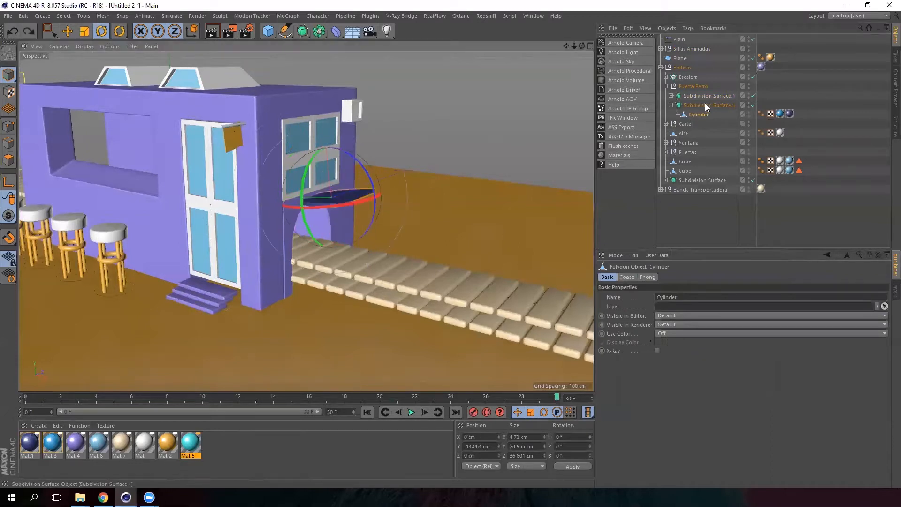
Test rotating the flap by its parent Subdivision Surface.1 to check its hinge point, undoing each attempt.
left_click(704, 105)
left_click_drag(334, 154, 324, 232, "alt")
scroll(314, 183, "up", 6)
key("ctrl+z")
left_click_drag(334, 187, 330, 234, "alt")
key("ctrl+z")
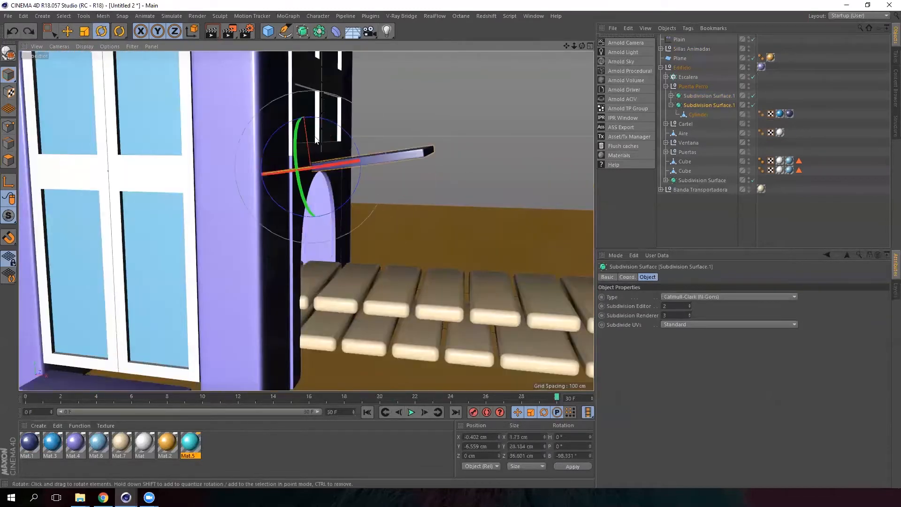
Try again to swing the flap down about its hinge by freely rotating Subdivision Surface.1, undoing each rotation.
left_click_drag(343, 183, 264, 184, "alt")
key("ctrl+z")
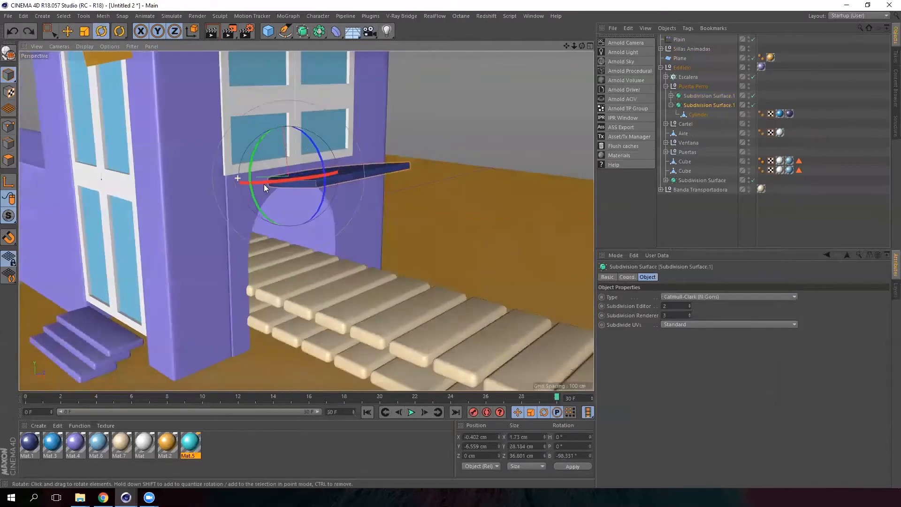
left_click_drag(323, 157, 329, 181)
key("ctrl+z")
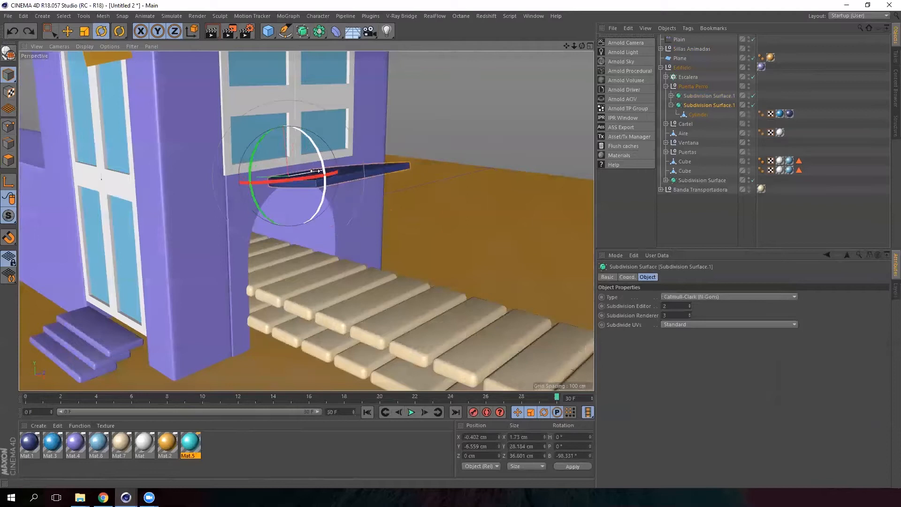
left_click(693, 116)
left_click_drag(263, 163, 418, 168, "alt")
key("ctrl+z")
left_click(708, 105)
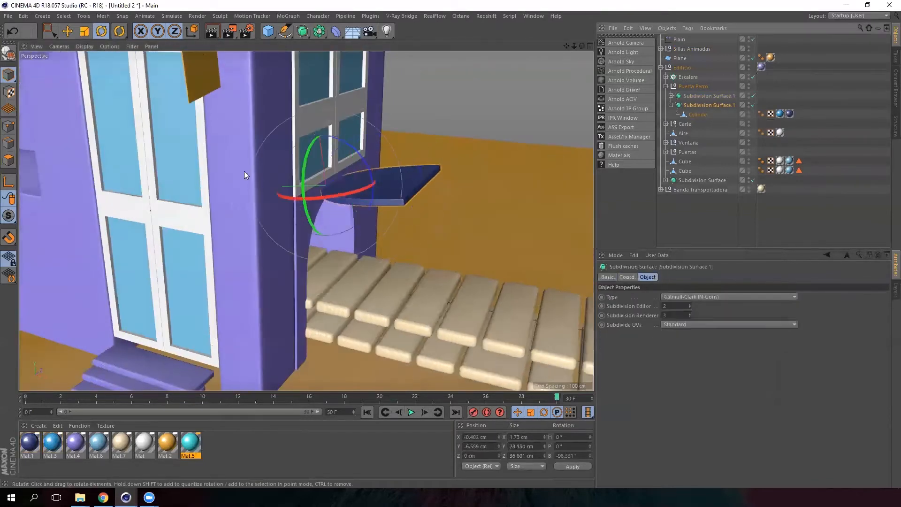
left_click_drag(363, 157, 380, 213)
key("ctrl+z")
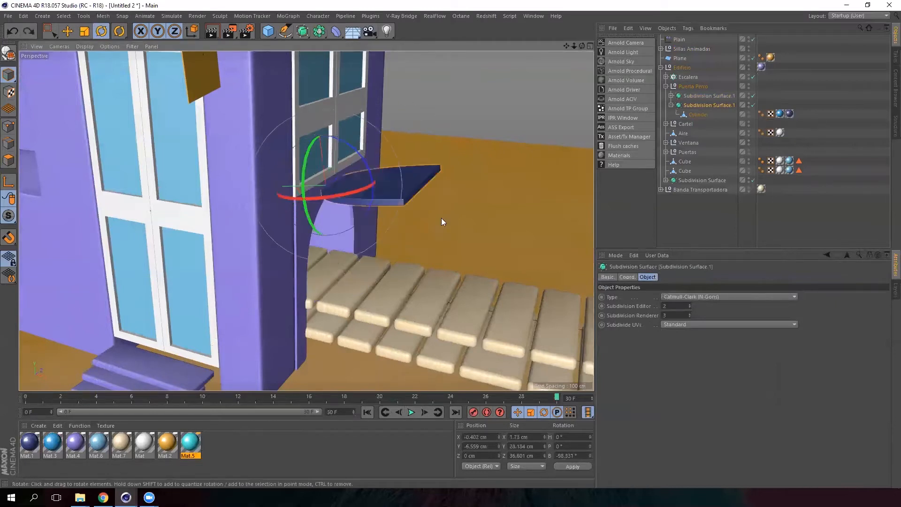
Keyframe the lower Subdivision Surface.1's bank rotation R.B at -98.331° on frame 30 and -16.331° on frame 7.
left_click(725, 107)
left_click(627, 277)
left_click_drag(759, 316, 759, 330)
key("ctrl+z")
left_click(710, 316)
left_click_drag(557, 397, 149, 396)
left_click_drag(760, 318, 754, 280)
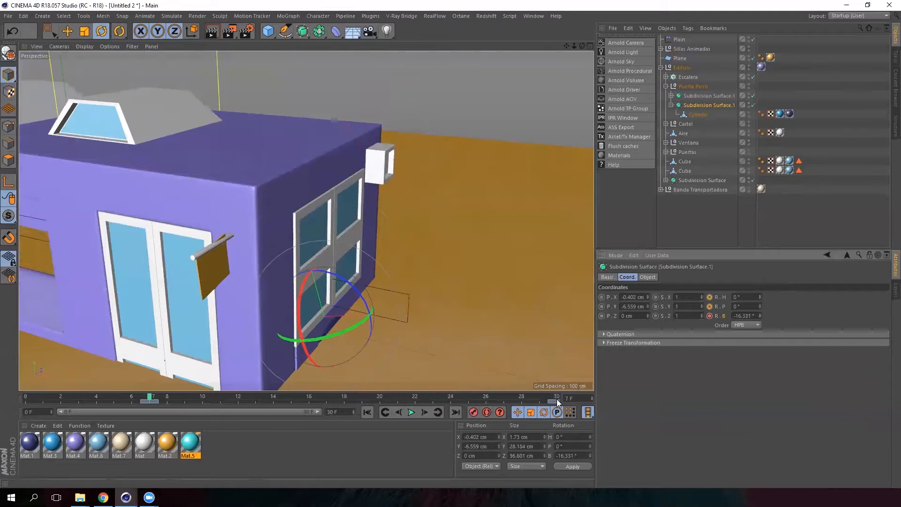
Move the flap's rotation keys to frames 1 and 28, scrubbing to check the swing against the rising building.
left_click_drag(557, 402, 522, 402)
left_click_drag(149, 398, 362, 400)
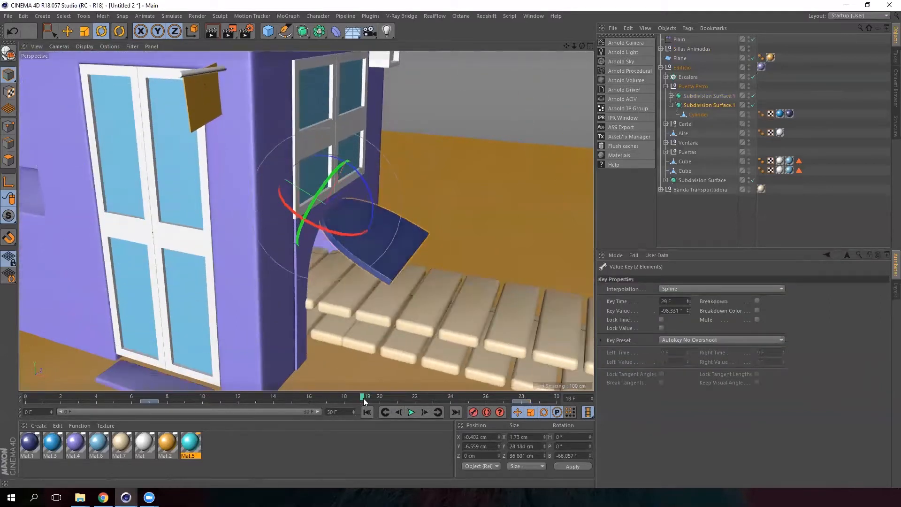
left_click_drag(155, 401, 43, 400)
mouse_move(361, 399)
left_mouse_down()
mouse_move(269, 390)
mouse_move(327, 393)
left_mouse_up()
left_click(549, 398)
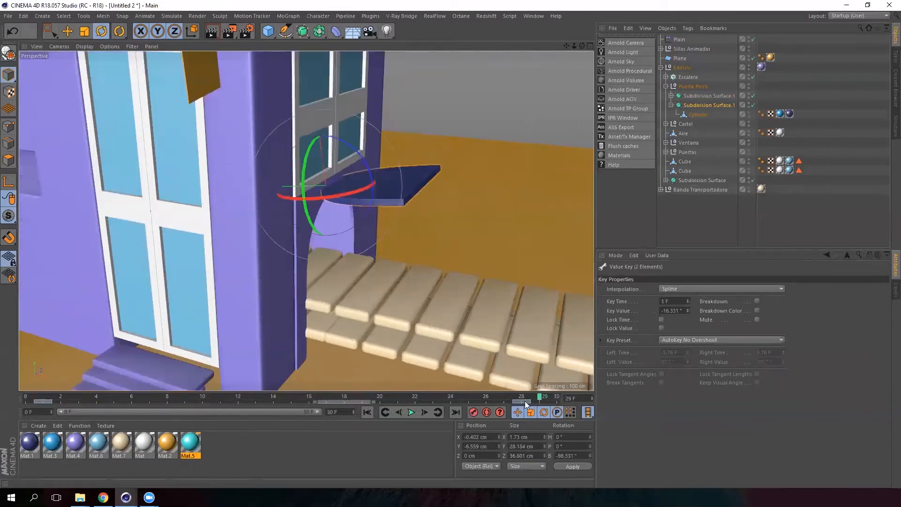
Show the F-curve of the lower Subdivision Surface.1's R.B rotation in the Timeline window.
left_click(702, 106)
right_click(701, 105)
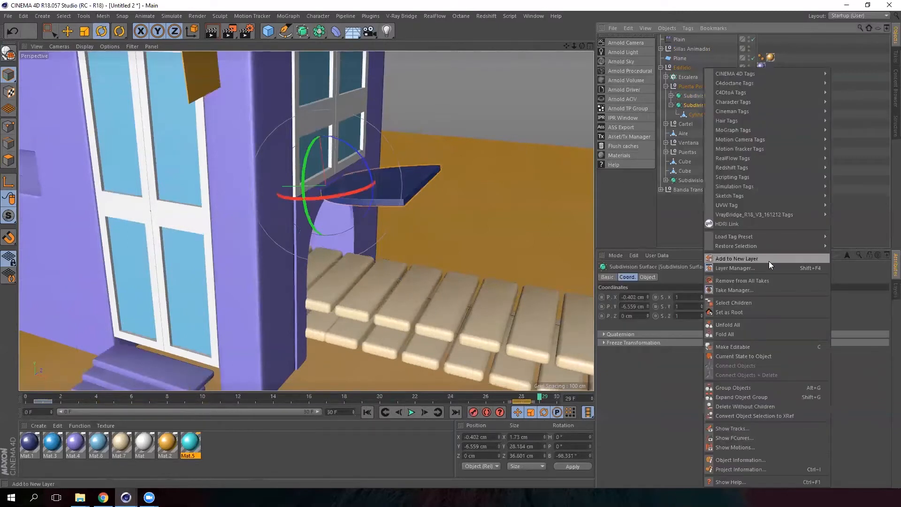
left_click(746, 302)
left_click(694, 114)
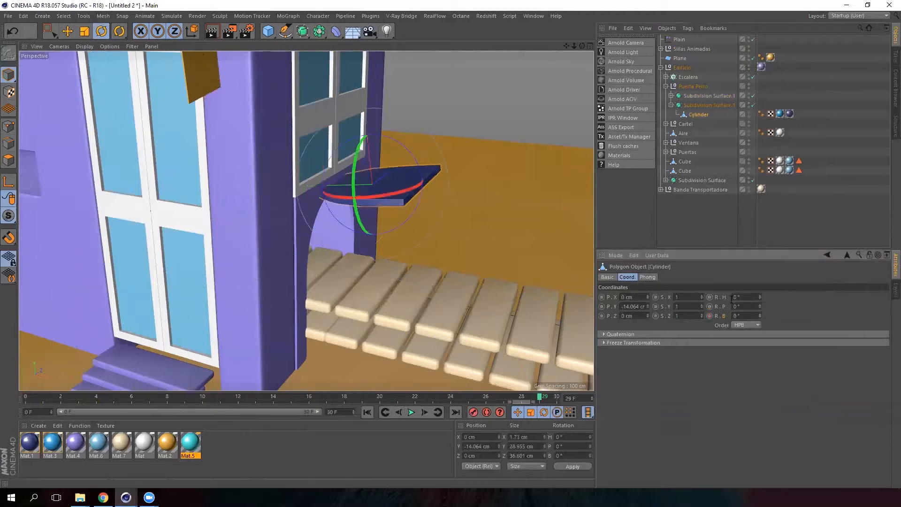
left_click(712, 105)
right_click(724, 316)
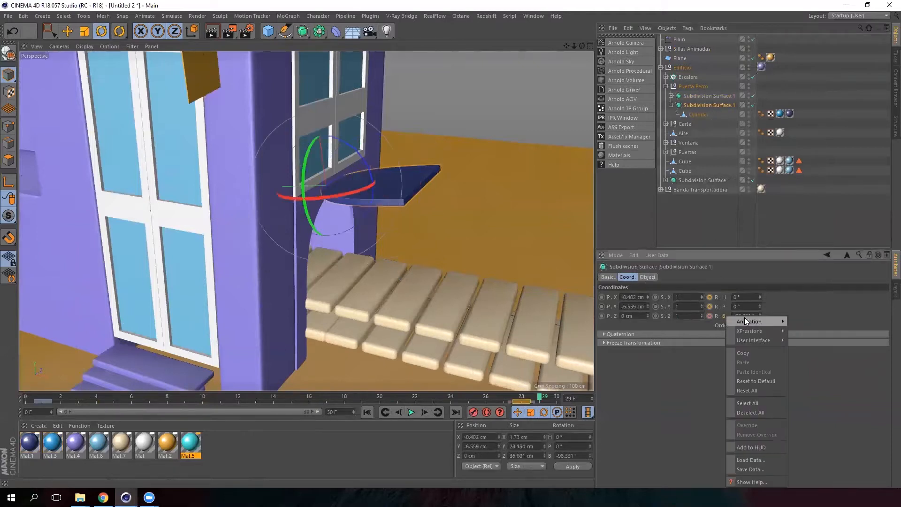
mouse_move(746, 321)
left_click(817, 413)
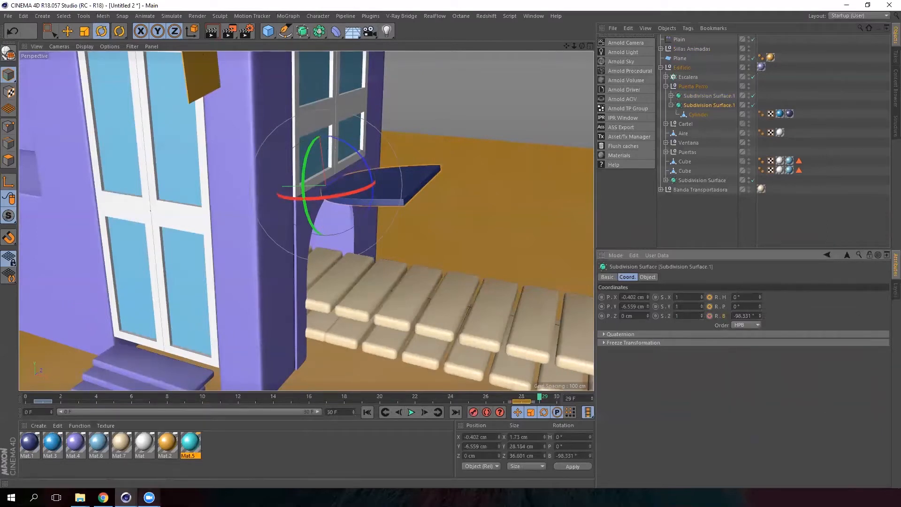
mouse_move(126, 497)
left_click(147, 463)
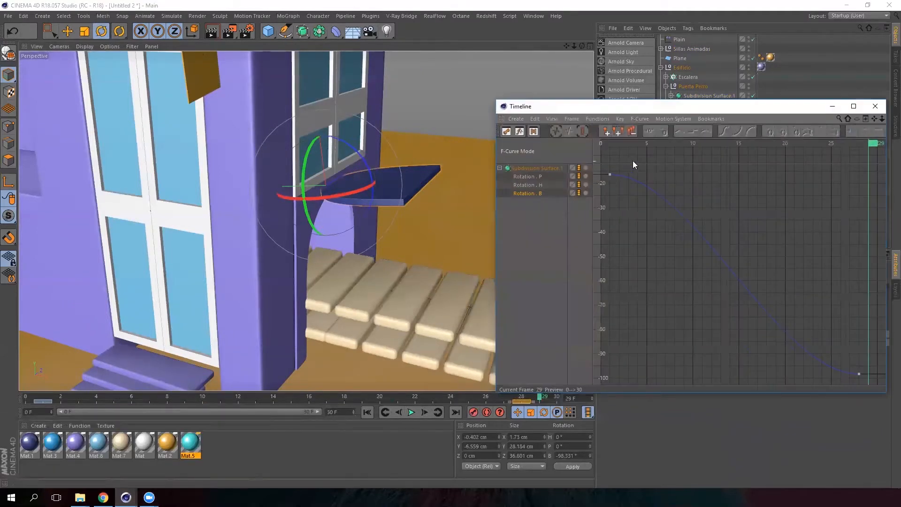
Steepen the outgoing tangent of the frame 1 bank rotation key so the flap opens quickly and eases out.
mouse_move(675, 102)
left_mouse_down()
mouse_move(531, 93)
mouse_move(663, 95)
left_mouse_up()
middle_click_drag(358, 165, 243, 158, "alt")
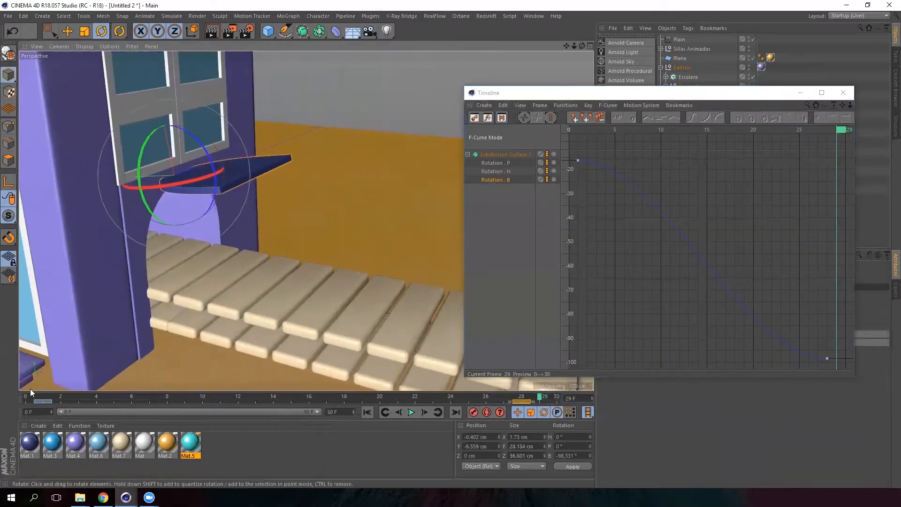
left_click_drag(43, 395, 255, 395)
left_click(610, 153)
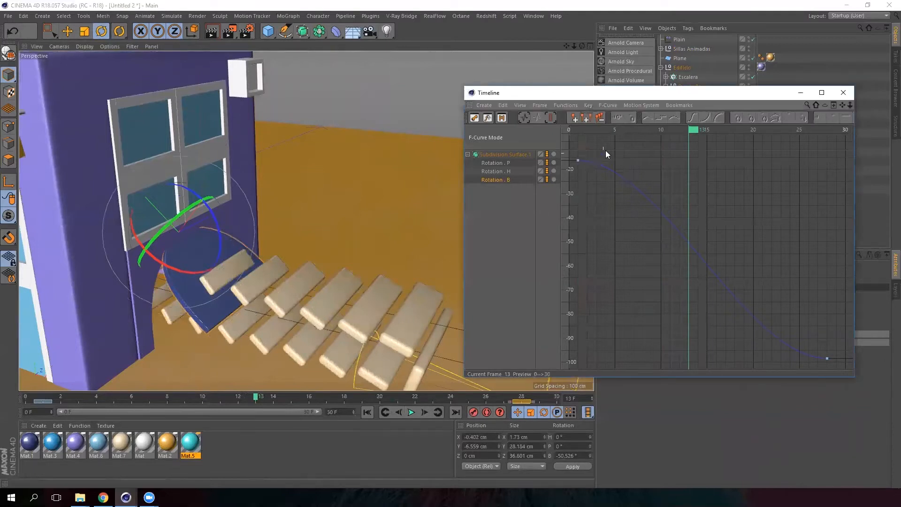
left_click(577, 160)
left_click_drag(642, 160, 603, 273)
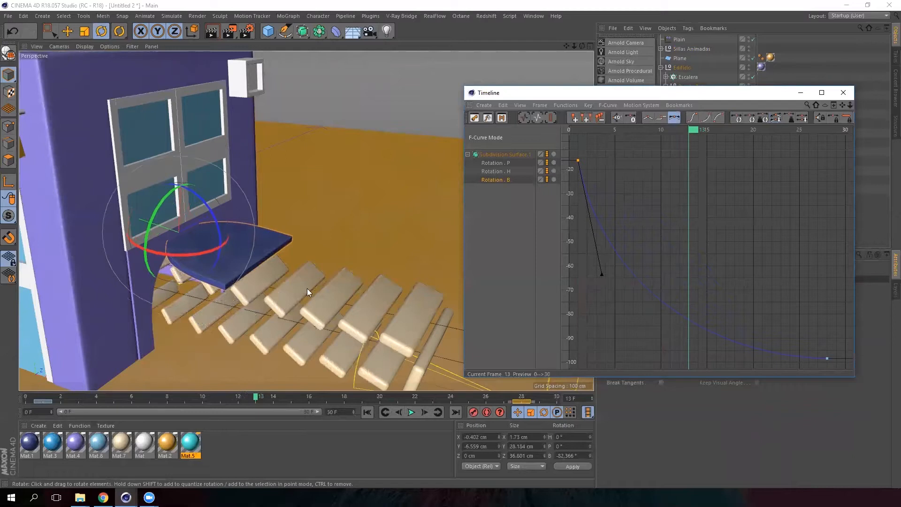
Move the flap's end rotation key to frame 25 and keyframe R.B at -106.331° on frame 28.
left_click_drag(686, 133, 826, 156)
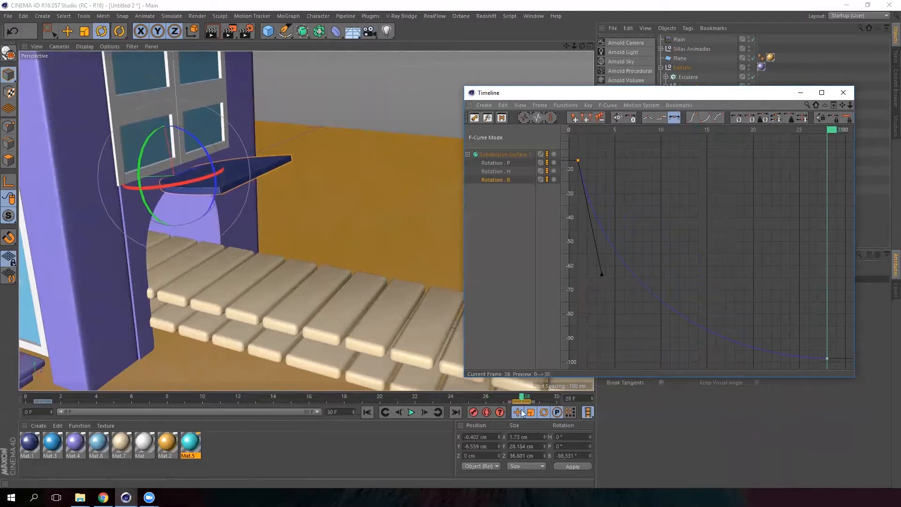
left_click_drag(522, 402, 492, 404)
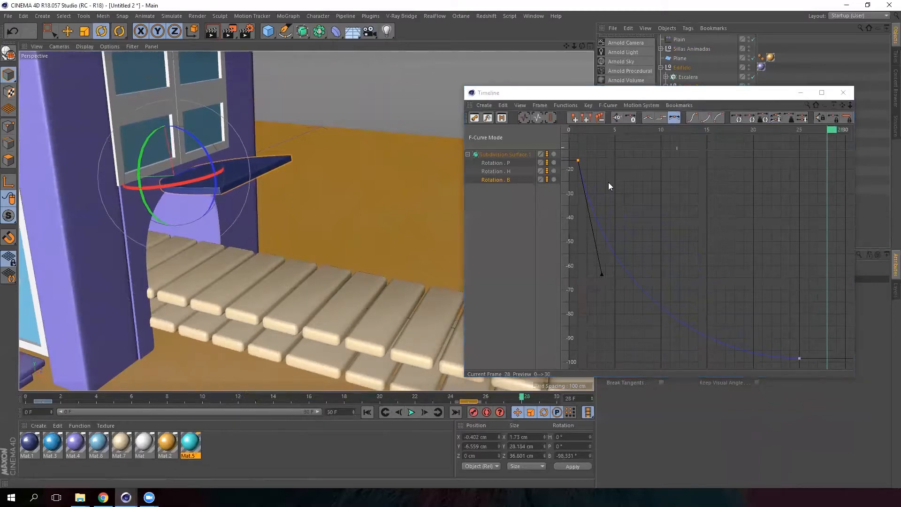
left_click_drag(673, 95, 445, 95)
left_click(701, 105)
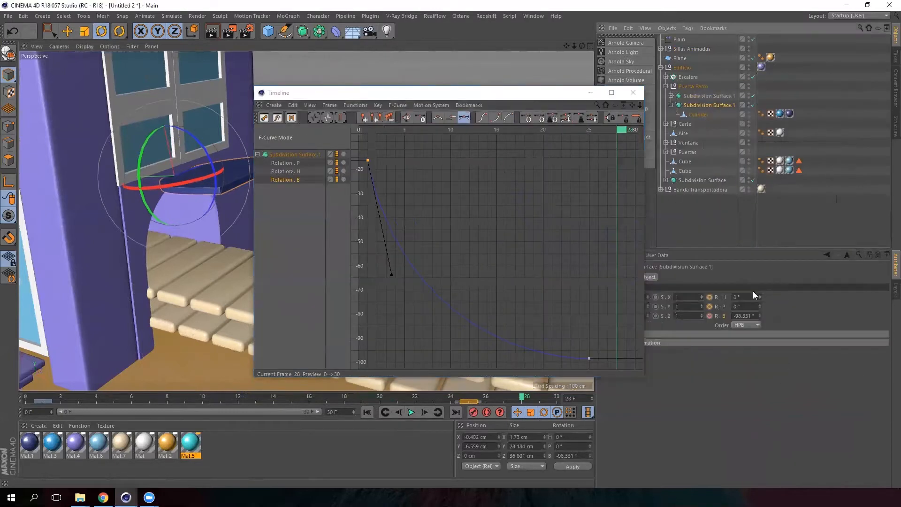
left_click(761, 314)
left_click_drag(760, 315, 759, 318)
left_click(710, 316)
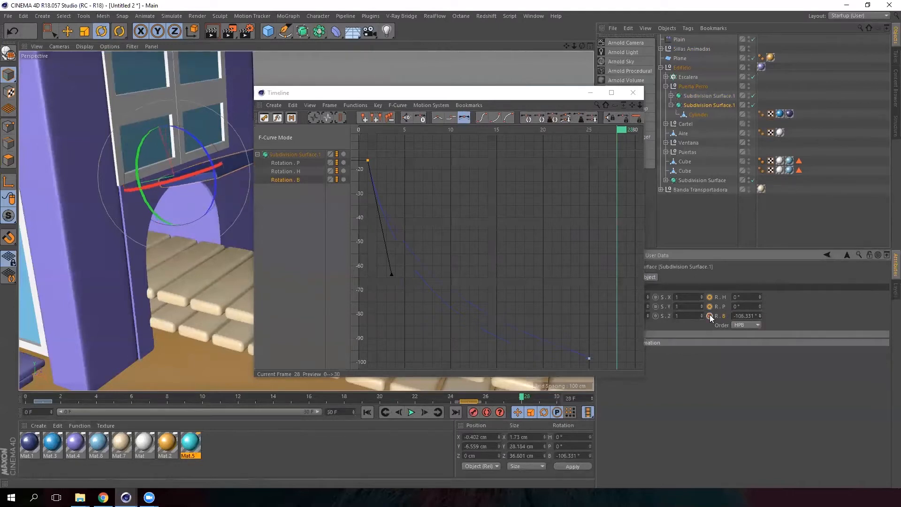
Add a bank rotation key for the flap at frame 30 and adjust its value on the curve to about -97.147°.
middle_click_drag(573, 240, 513, 184, "alt")
scroll(513, 184, "down", 2)
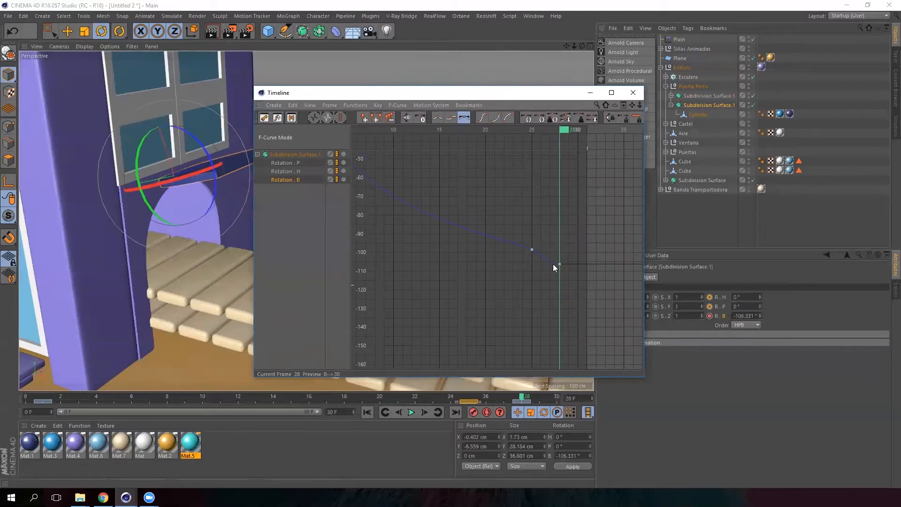
left_click_drag(518, 256, 518, 256)
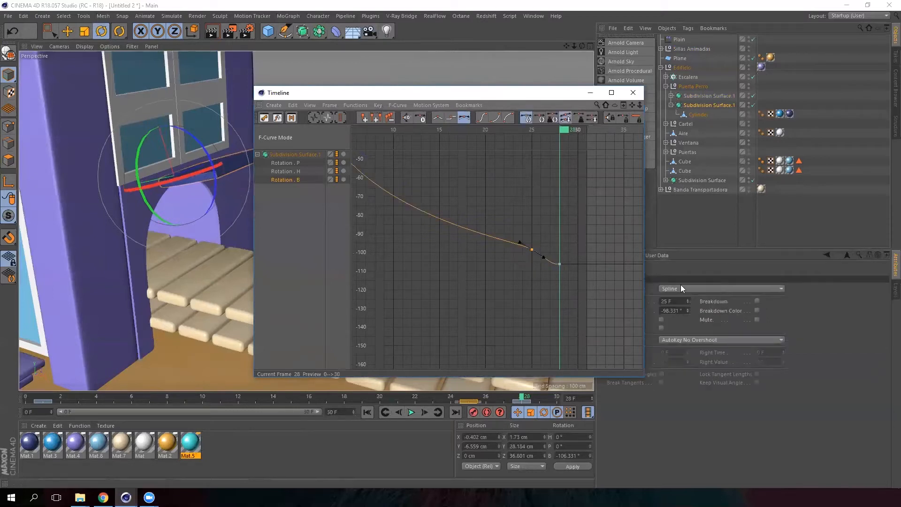
left_click(704, 105)
left_click_drag(570, 135, 585, 134)
left_click_drag(760, 315, 732, 307)
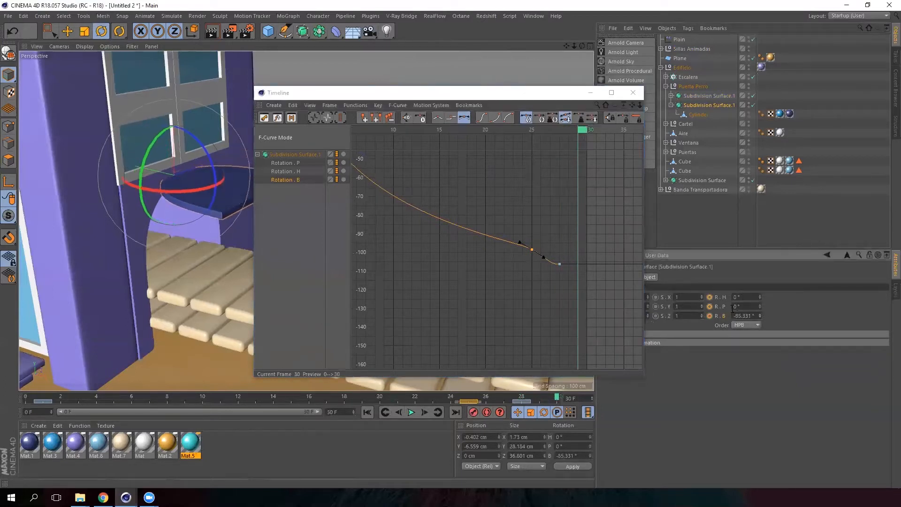
left_click(709, 316)
left_click_drag(578, 228, 577, 248)
Delete the frame 28 key from the flap's bank rotation curve.
scroll(608, 282, "up", 6)
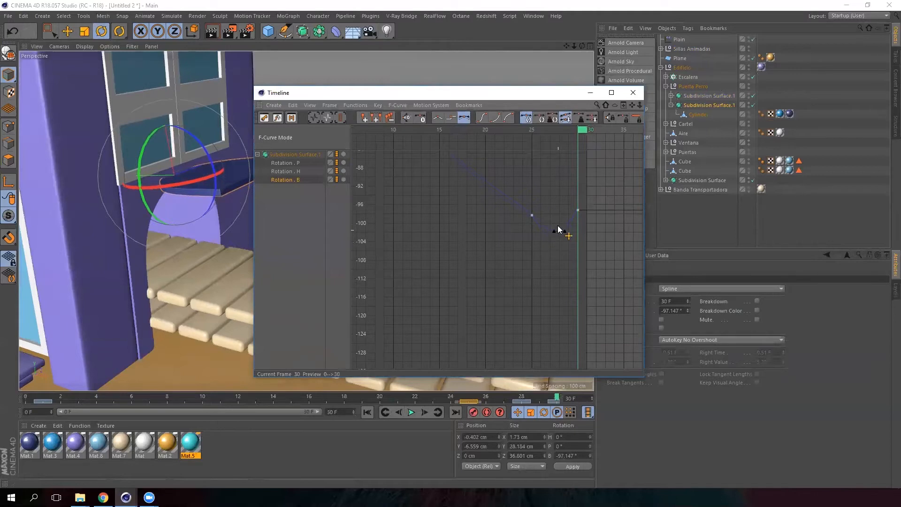
left_click_drag(572, 220, 573, 213)
left_click(556, 232)
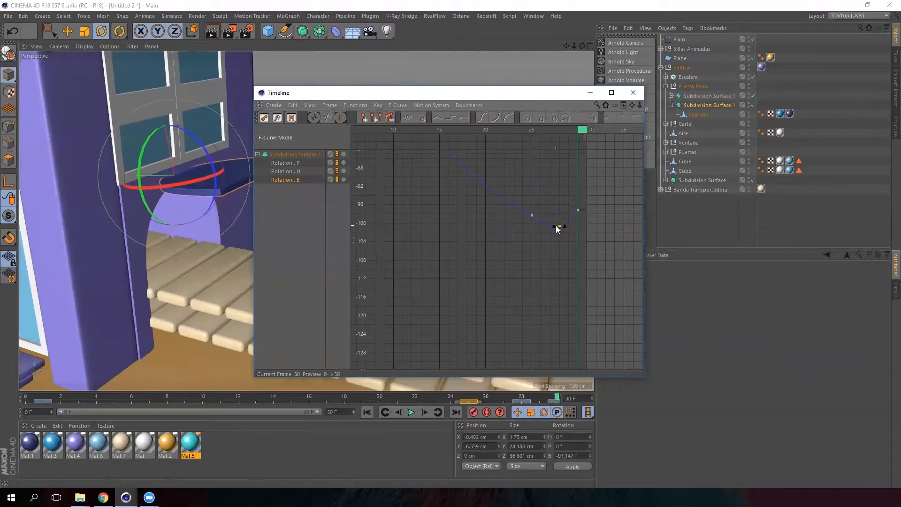
left_click(558, 227)
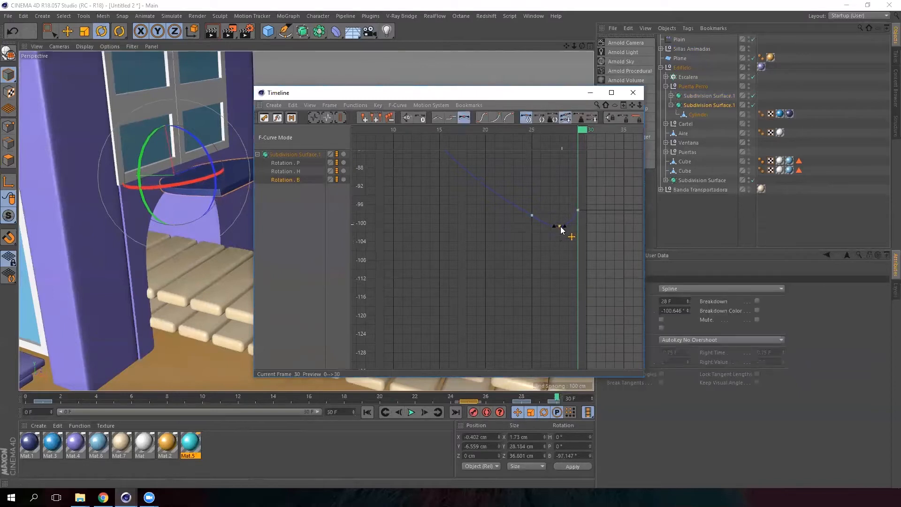
key("Delete")
Reshape the frame 25 and frame 30 key tangents so the curve dips between them, and minimise the Timeline window.
left_click(578, 210)
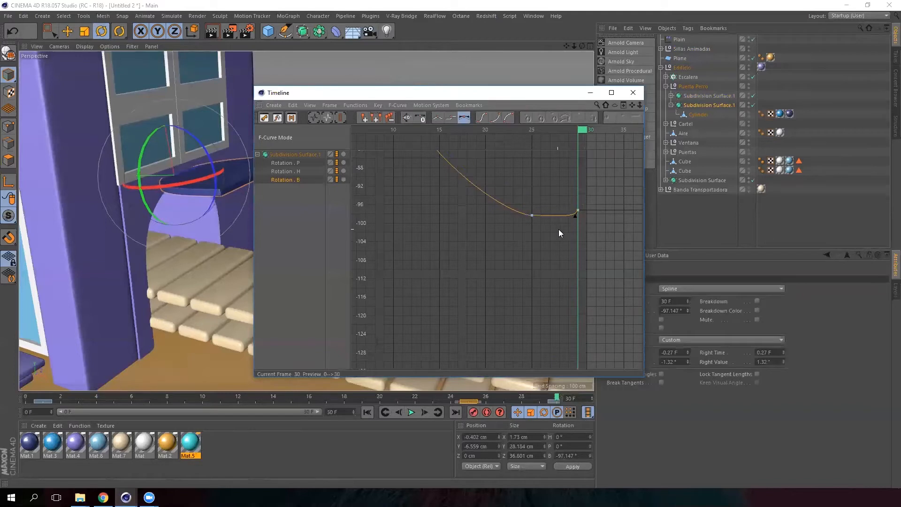
left_click(533, 216)
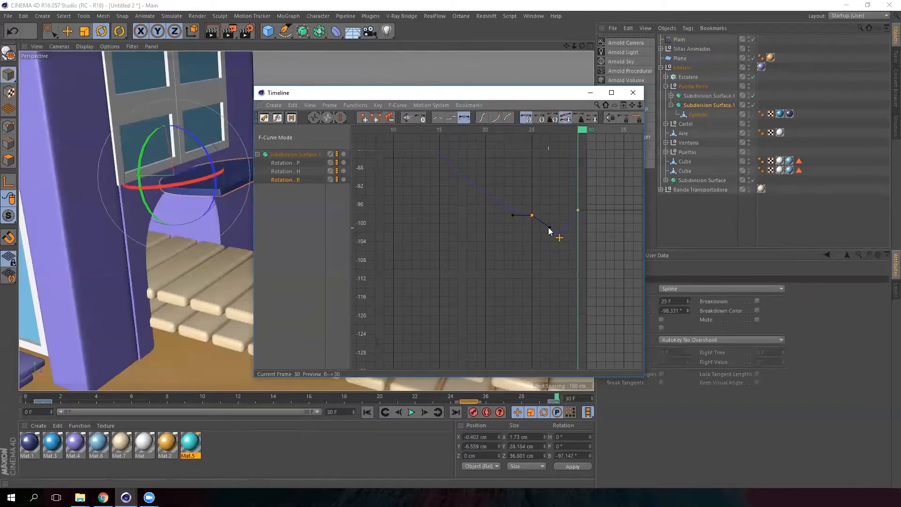
left_click(558, 224)
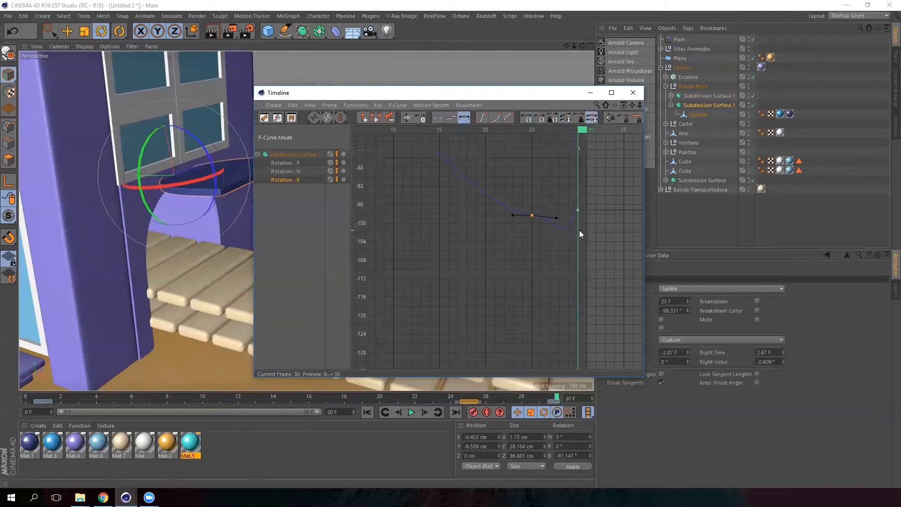
left_click(578, 211)
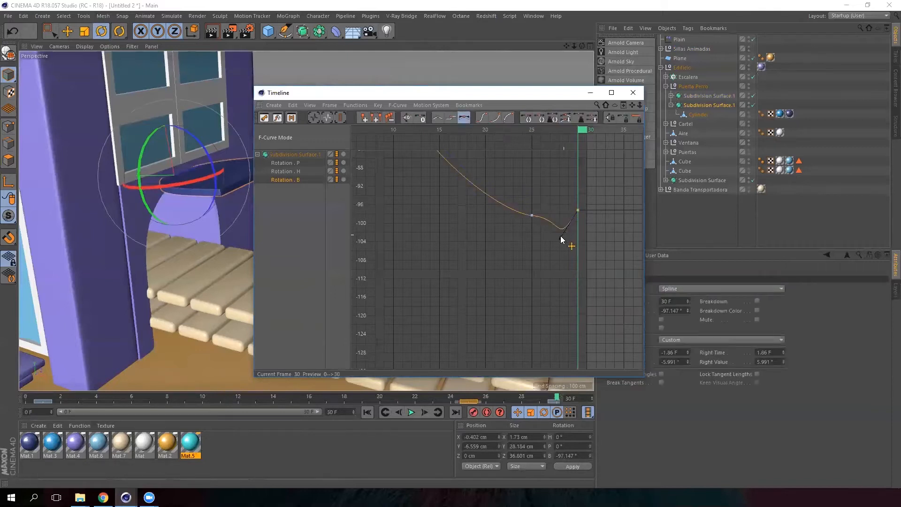
left_click(592, 95)
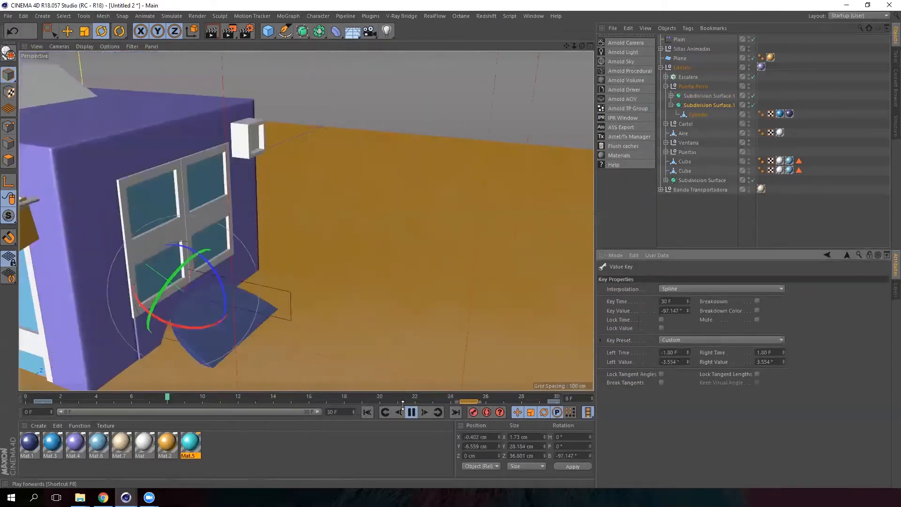
Check the flap's motion through to frame 30 and examine the building's arch, windows and air unit from several angles.
left_click(411, 412)
left_click_drag(475, 395, 556, 394)
scroll(145, 242, "down", 2)
middle_click_drag(144, 243, 340, 236, "alt")
left_click_drag(339, 235, 299, 231, "alt")
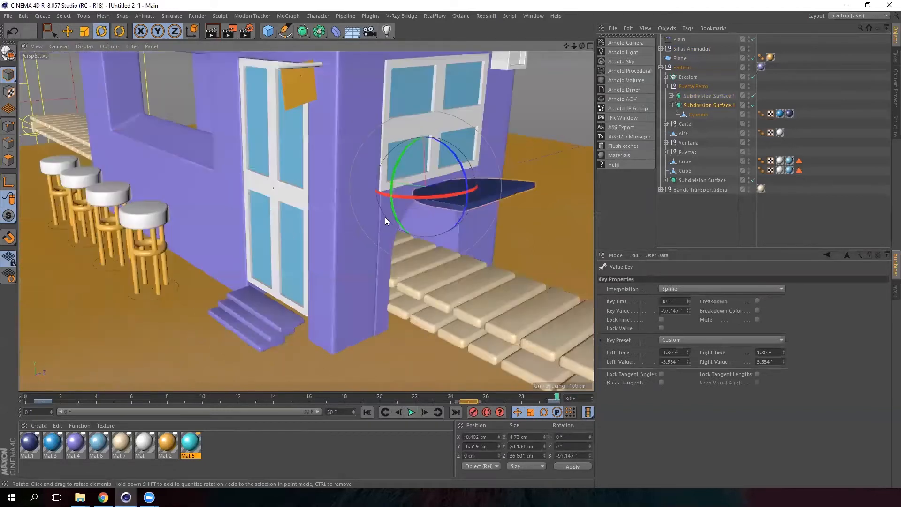
middle_click_drag(385, 217, 244, 245, "alt")
left_click_drag(244, 245, 268, 246, "alt")
scroll(269, 246, "down", 3)
left_click_drag(239, 207, 384, 161, "alt")
Select the Aire box on the building's wall and keyframe its X position at 100.892 cm on frame 10.
left_click(355, 176)
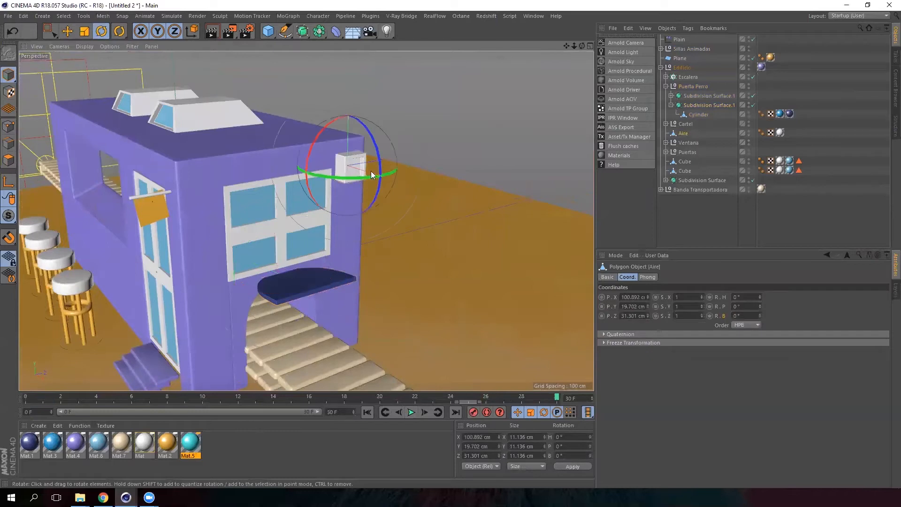
scroll(371, 171, "up", 3)
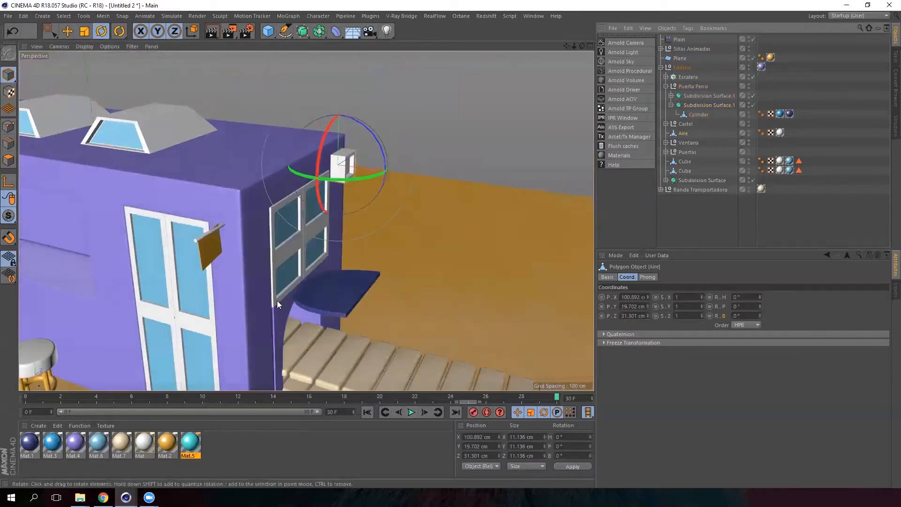
left_click_drag(362, 398, 98, 398)
left_click_drag(648, 297, 649, 303)
key("ctrl+z")
left_click(601, 297)
left_click(202, 397)
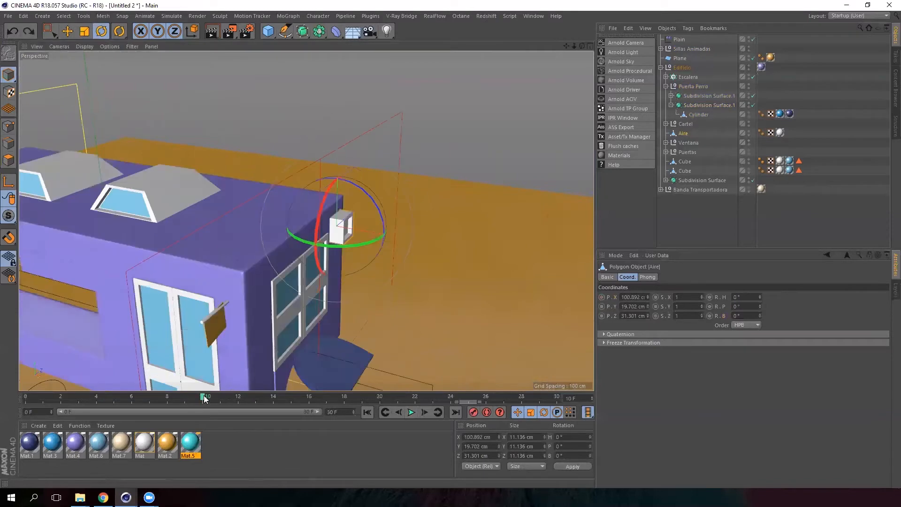
left_click(600, 296)
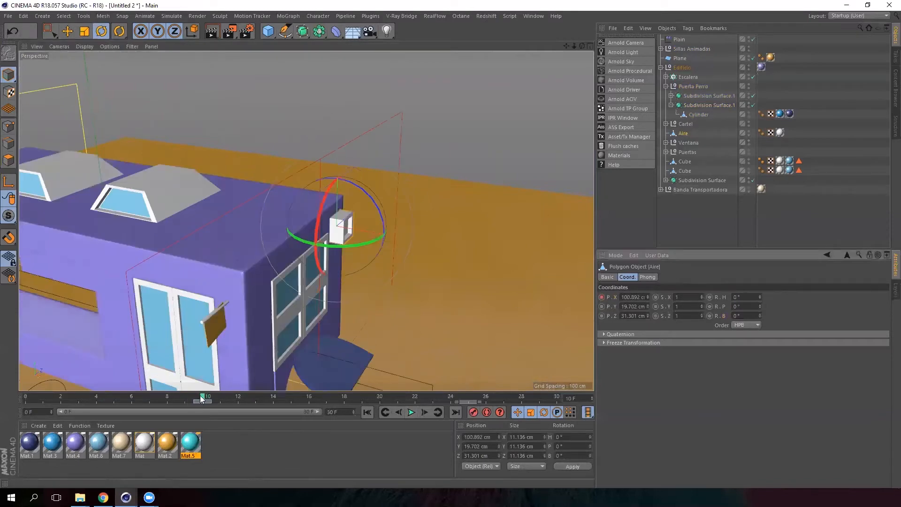
Keyframe the Aire box's X position at 92.892 cm on frame 4 and shift its extended-position key to frame 11.
left_click(98, 398)
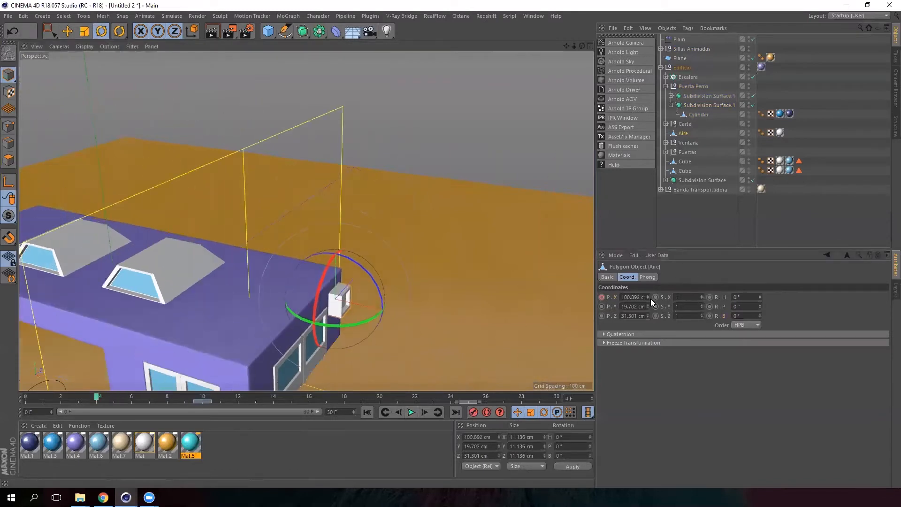
left_click_drag(648, 297, 619, 295)
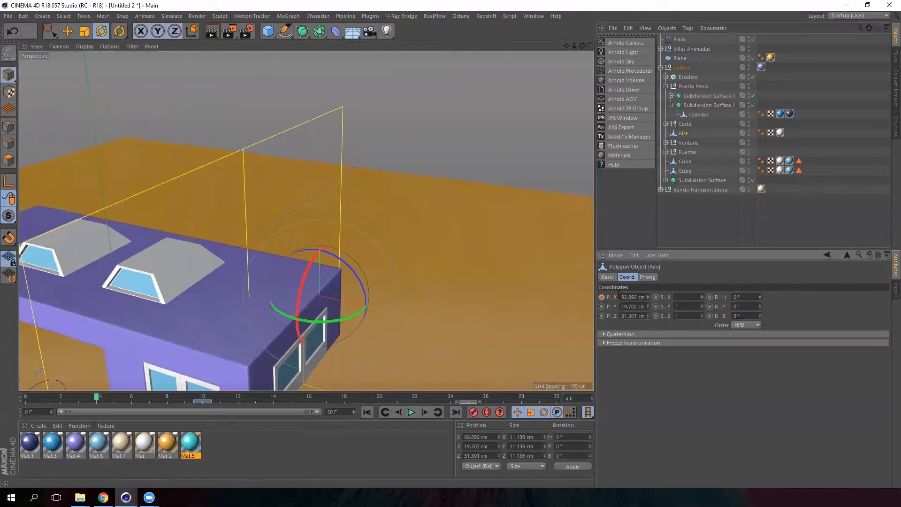
left_click_drag(97, 396, 290, 396)
left_click_drag(208, 401, 225, 401)
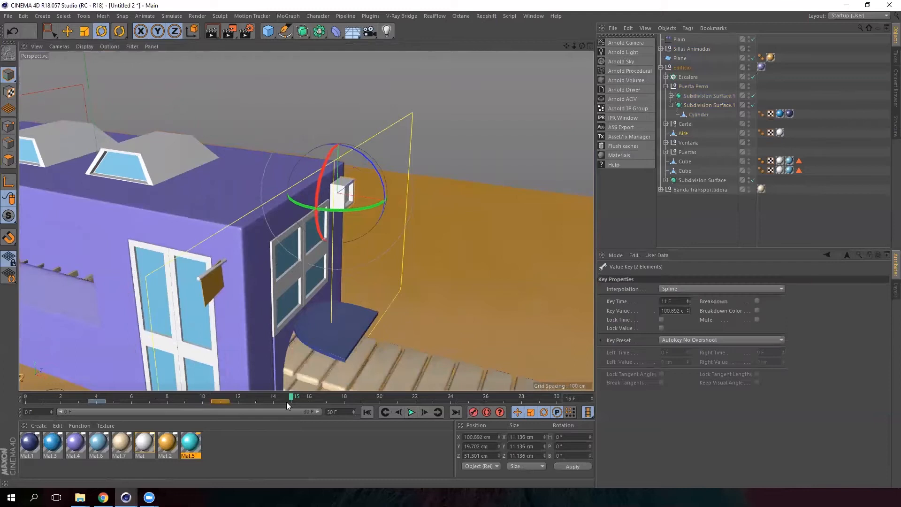
left_click_drag(287, 402, 351, 402)
Select both roof skylight cubes and keyframe their Y position at 34.725 cm on frame 23.
scroll(396, 164, "down", 2)
left_click_drag(292, 397, 436, 358)
left_click(199, 131)
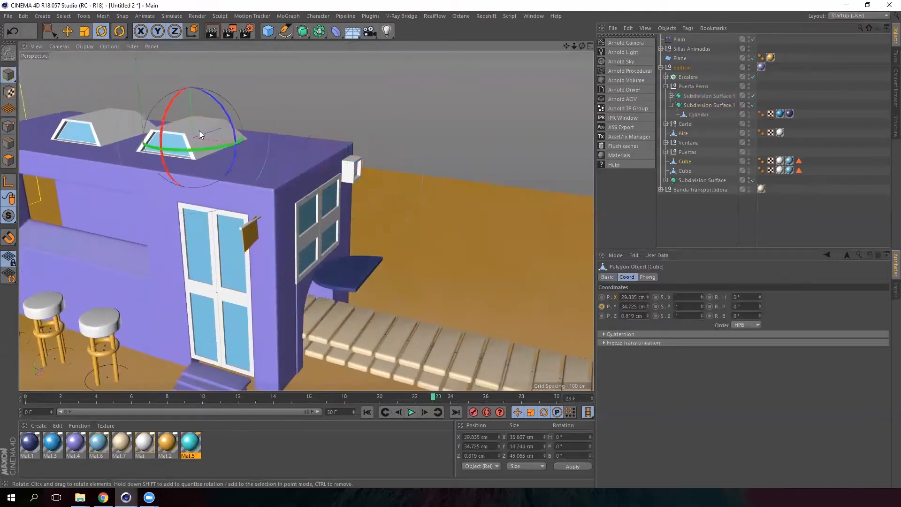
left_click(119, 123, "shift")
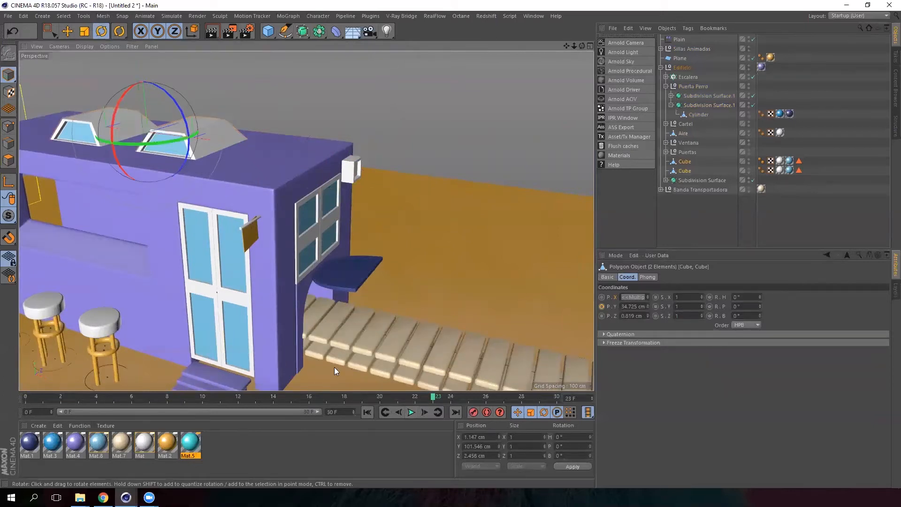
left_click(690, 164)
left_click(685, 172, "shift")
middle_click_drag(159, 144, 339, 152, "alt")
left_click_drag(338, 152, 353, 200, "alt")
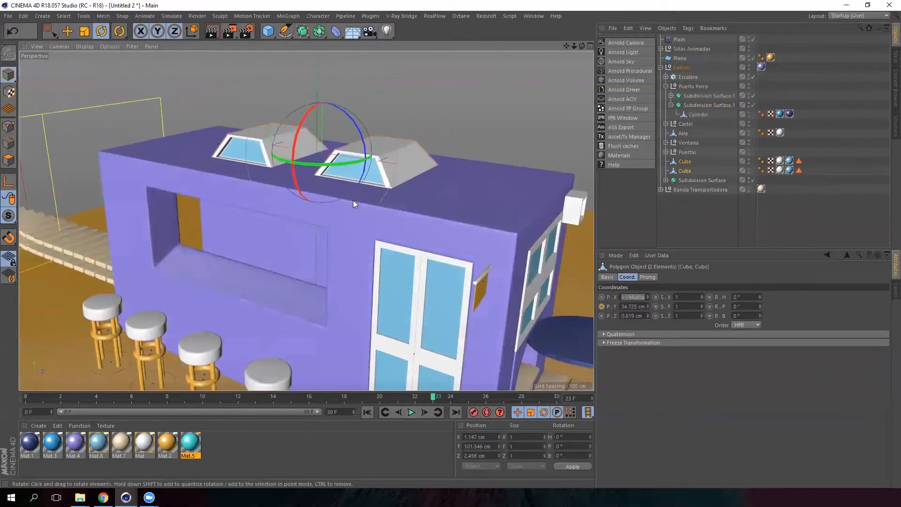
middle_click_drag(353, 200, 276, 202, "alt")
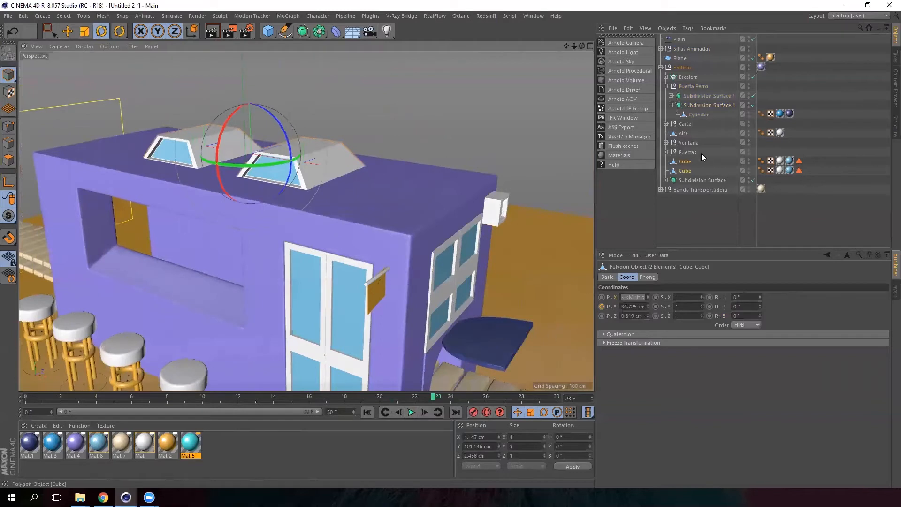
left_click_drag(647, 306, 647, 303)
key("ctrl+z")
left_click(602, 306, "ctrl")
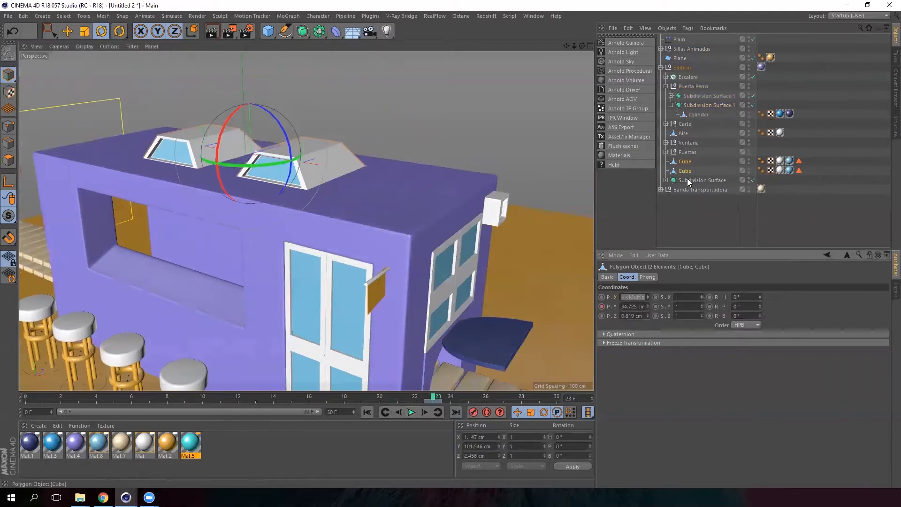
Using automatic keyframing, lower both skylight cubes beneath the roof to Y 33.822 cm on frame 5.
left_click(487, 412)
left_click_drag(433, 397, 115, 397)
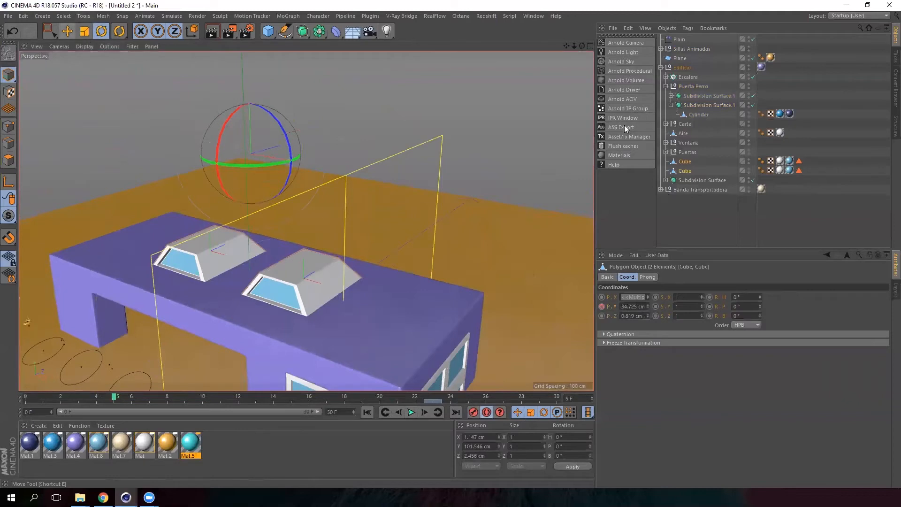
left_click(685, 171, "ctrl")
left_click(686, 171, "ctrl")
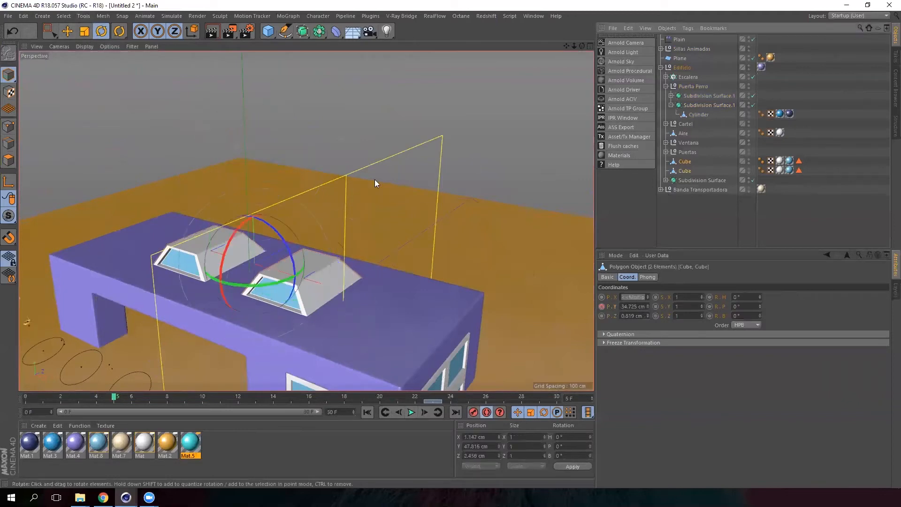
left_click(67, 30)
left_click_drag(252, 184, 253, 210)
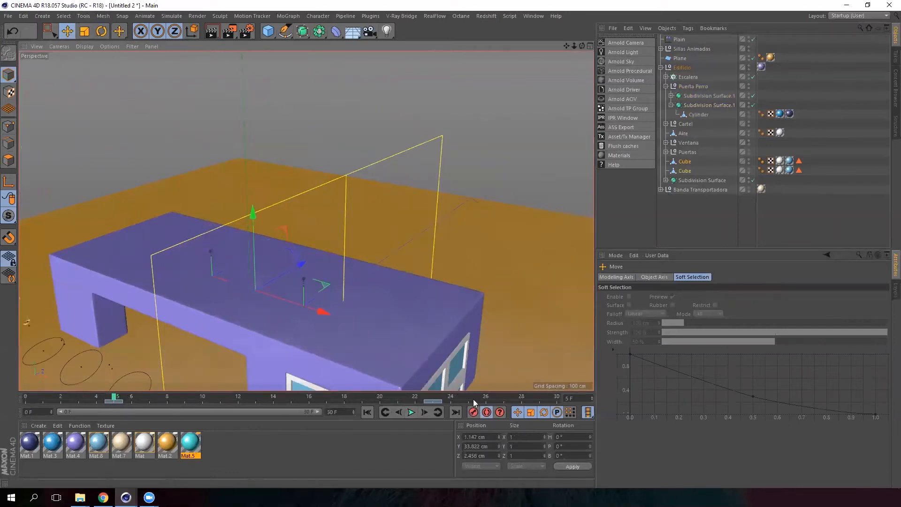
left_click(487, 413)
Select the orange sign panel beside the door, try rotating it on frame 24, and set its position to Y 1.253 cm.
left_click_drag(109, 400, 451, 399)
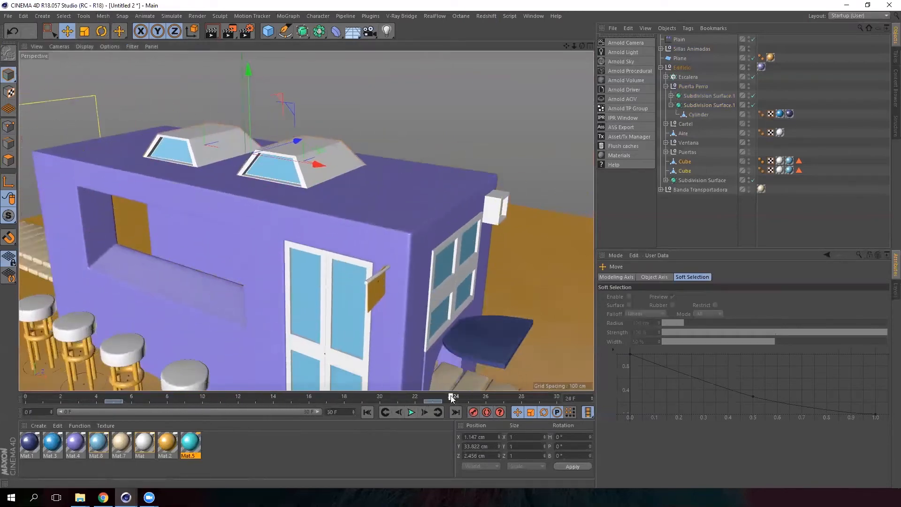
right_click_drag(393, 285, 354, 295, "alt")
left_click_drag(353, 294, 327, 282, "alt")
middle_click_drag(327, 282, 283, 265, "alt")
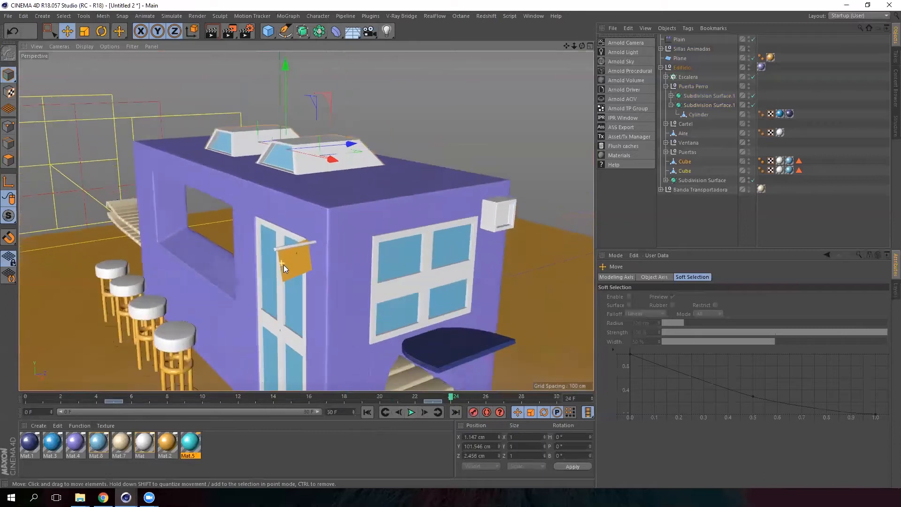
left_click_drag(284, 264, 281, 261, "alt")
right_click_drag(281, 262, 295, 261, "alt")
left_click(296, 261)
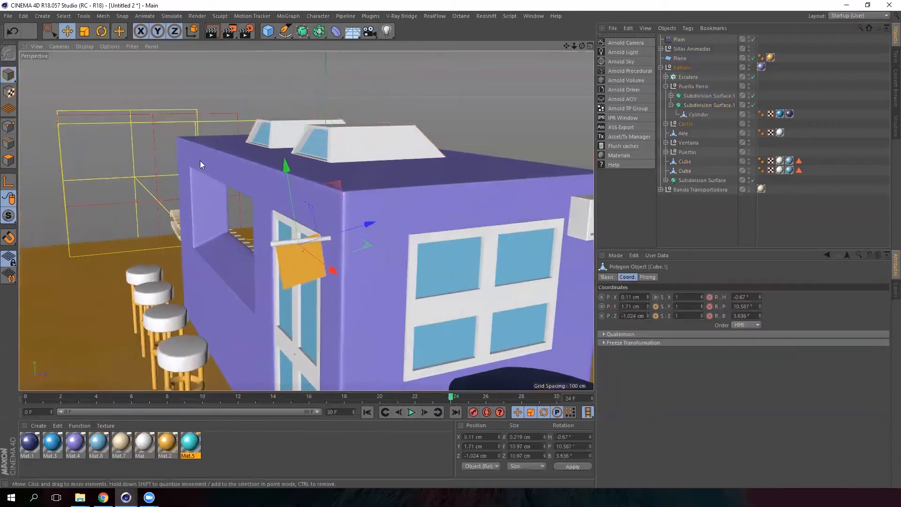
left_click(101, 31)
left_click_drag(270, 206, 280, 202)
left_click_drag(275, 321, 350, 291, "alt")
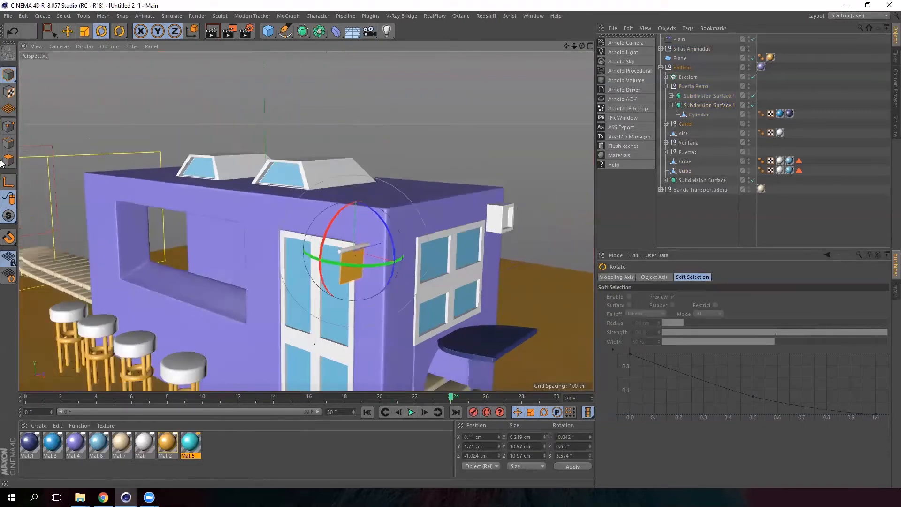
left_click(68, 33)
left_click_drag(359, 172, 305, 220)
Remove the rotation animation from the sign panel Cube.1 and rotate it to H -0.139°, P 2.205°, B 3.577°.
left_click_drag(449, 398, 538, 344)
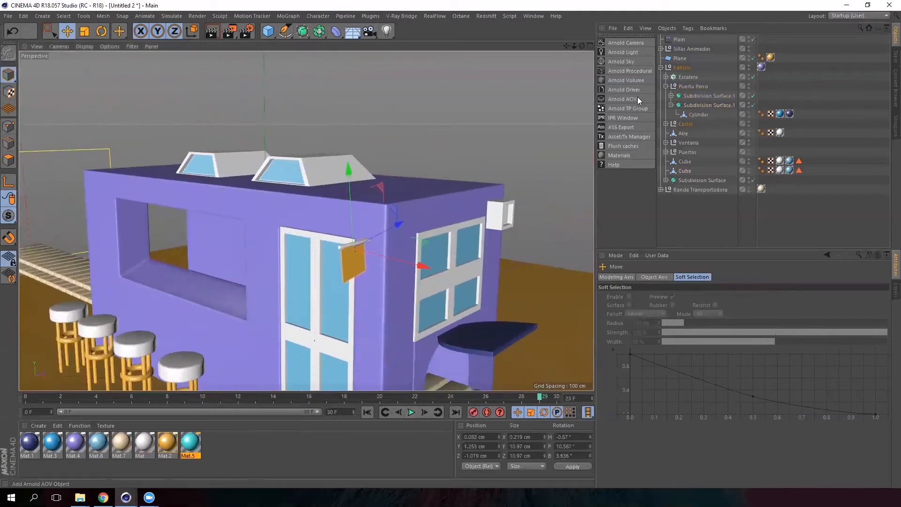
left_click(666, 123)
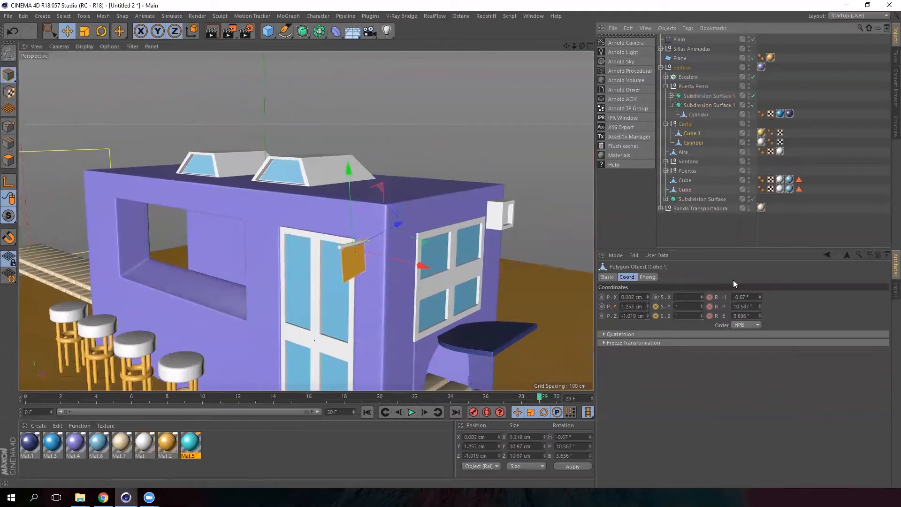
right_click(724, 297)
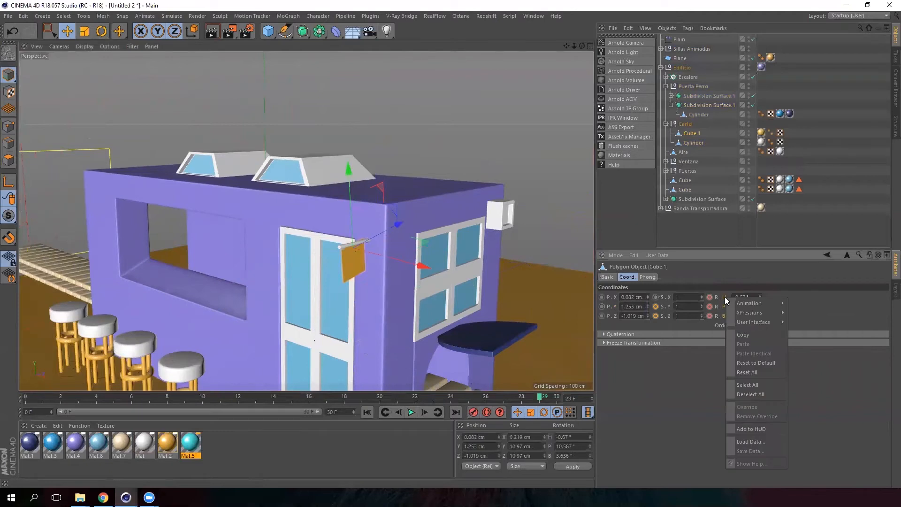
mouse_move(737, 301)
left_click(803, 371)
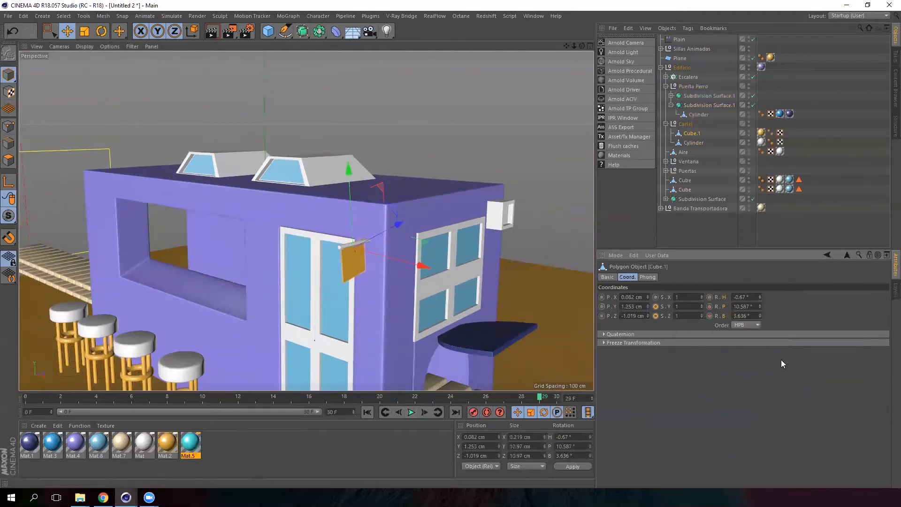
left_click(102, 31)
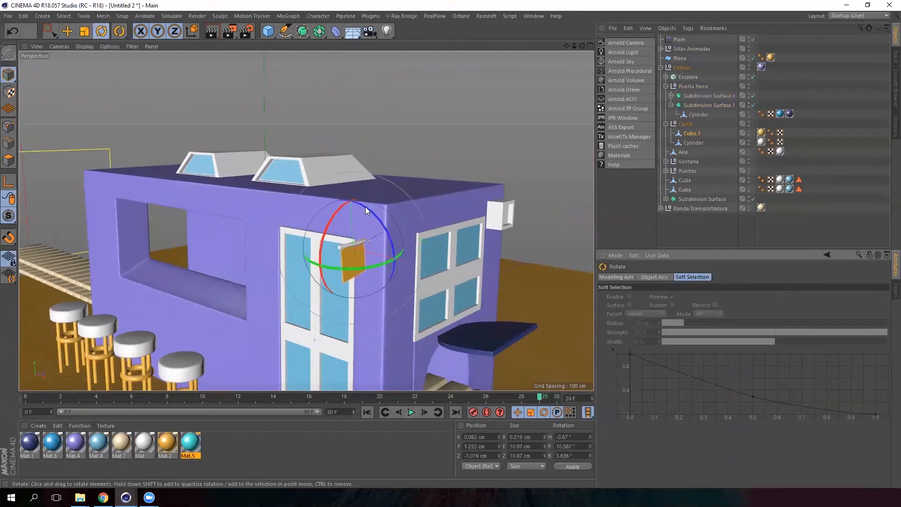
left_click_drag(336, 213, 339, 206)
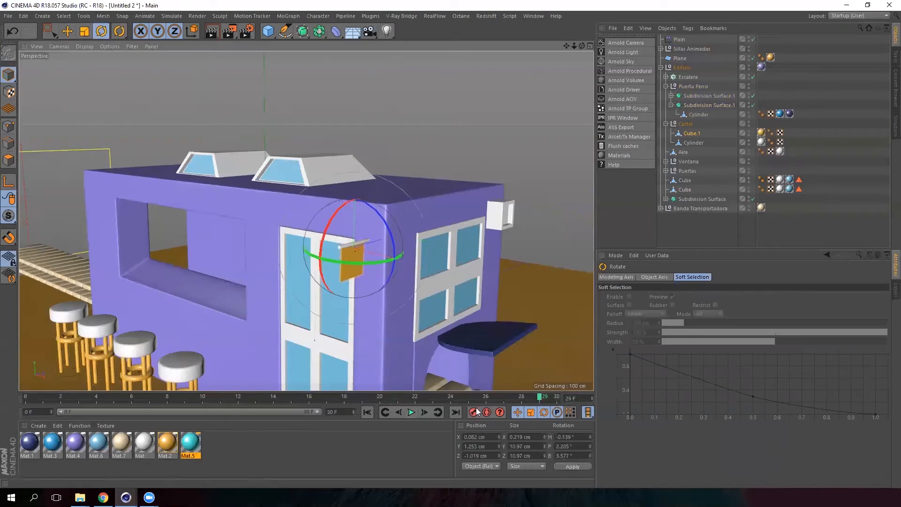
Select the Cartel group's Cylinder rod and keyframe its Y scale at 1 on frame 25.
left_click_drag(541, 401, 468, 399)
left_click(690, 132)
mouse_move(278, 250)
left_mouse_down("alt")
mouse_move(261, 252)
mouse_move(270, 234)
mouse_move(291, 248)
left_mouse_up("alt")
left_click(694, 142)
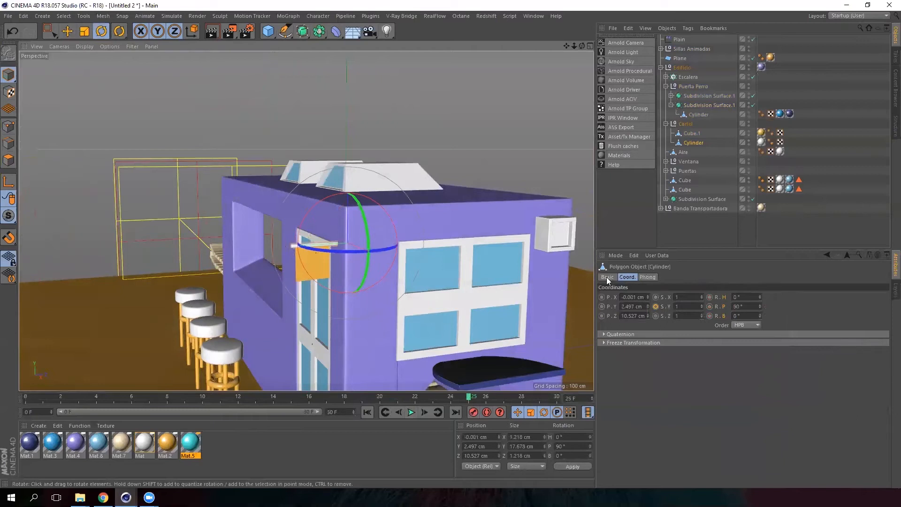
left_click_drag(703, 305, 702, 299)
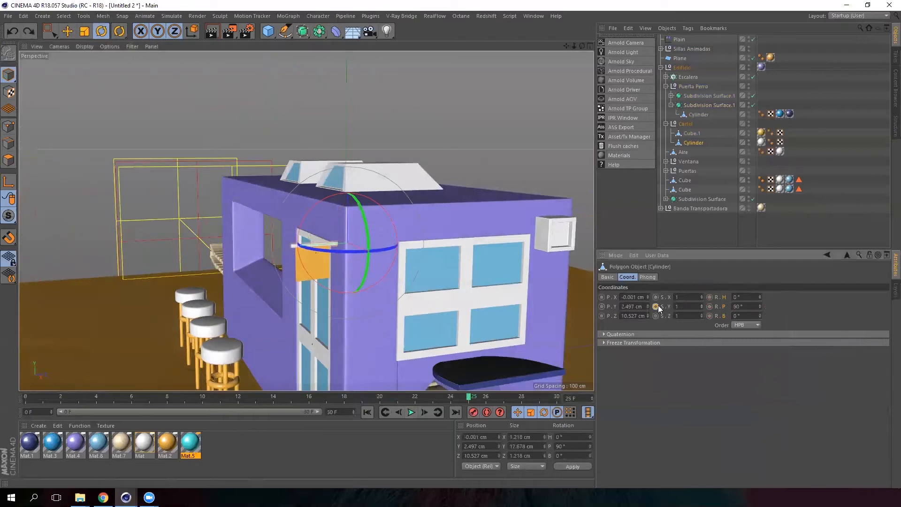
Keyframe the sign rod's Y scale at 0 on frame 5.
left_click_drag(468, 396, 116, 390)
middle_click_drag(453, 328, 444, 147, "alt")
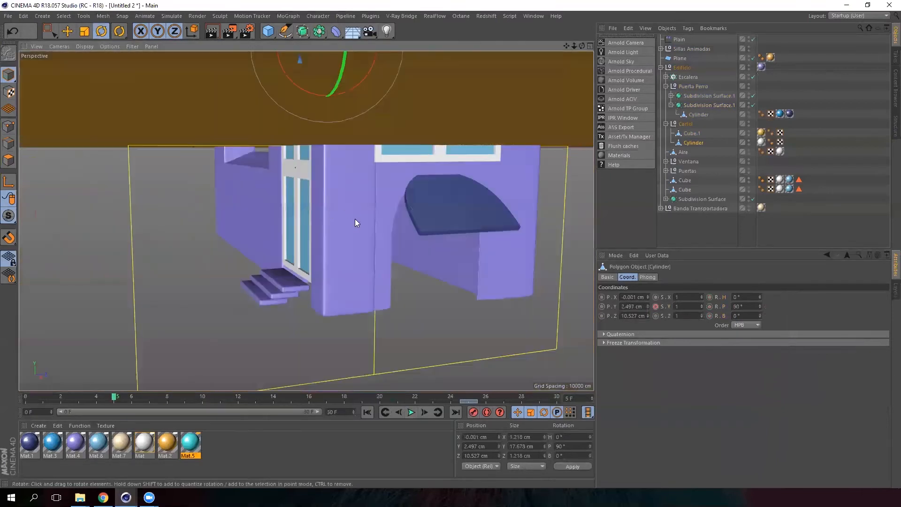
left_click_drag(355, 220, 366, 279, "alt")
scroll(325, 139, "up", 3)
left_click_drag(325, 139, 342, 193, "alt")
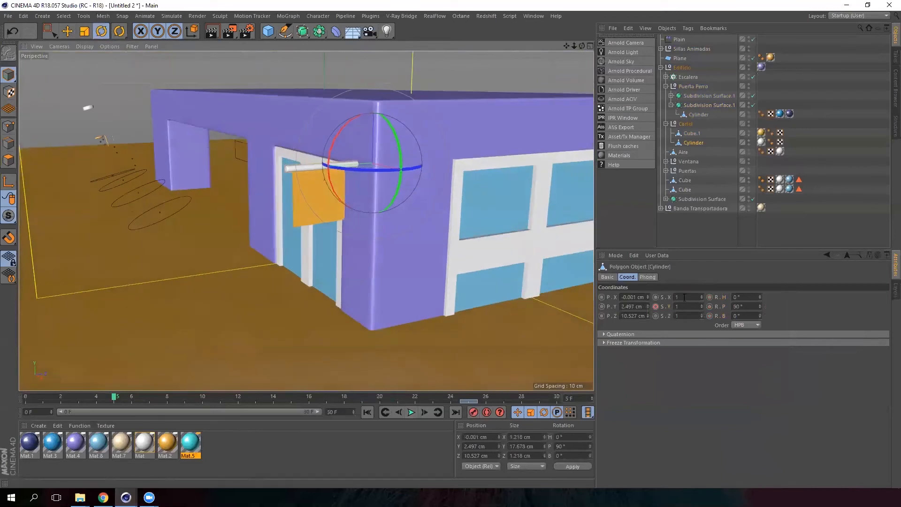
double_click(680, 306)
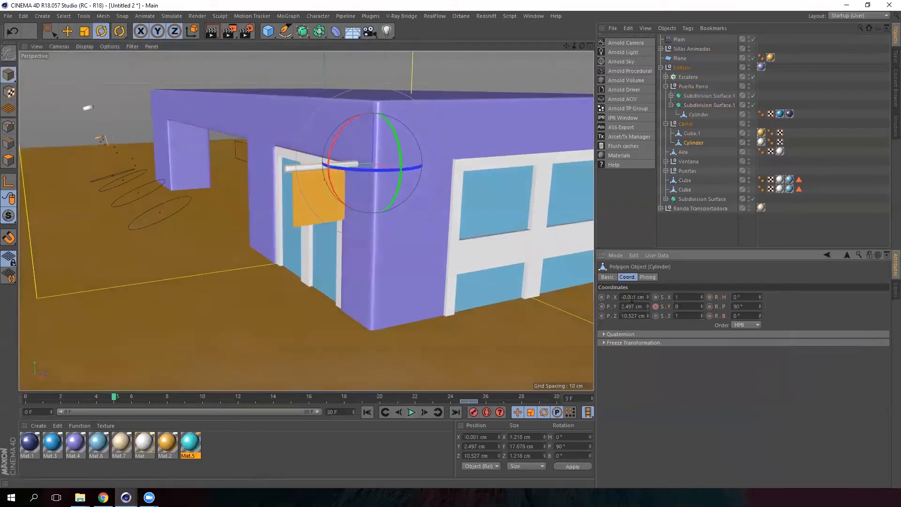
left_click(656, 306)
Check the sign rod's growth from frame 5 through frame 23.
left_click_drag(116, 398, 238, 382)
middle_click_drag(361, 192, 348, 277, "alt")
scroll(357, 238, "down", 3)
left_click_drag(230, 402, 433, 395)
scroll(287, 117, "down", 1)
middle_click_drag(287, 117, 284, 164, "alt")
scroll(285, 164, "up", 3)
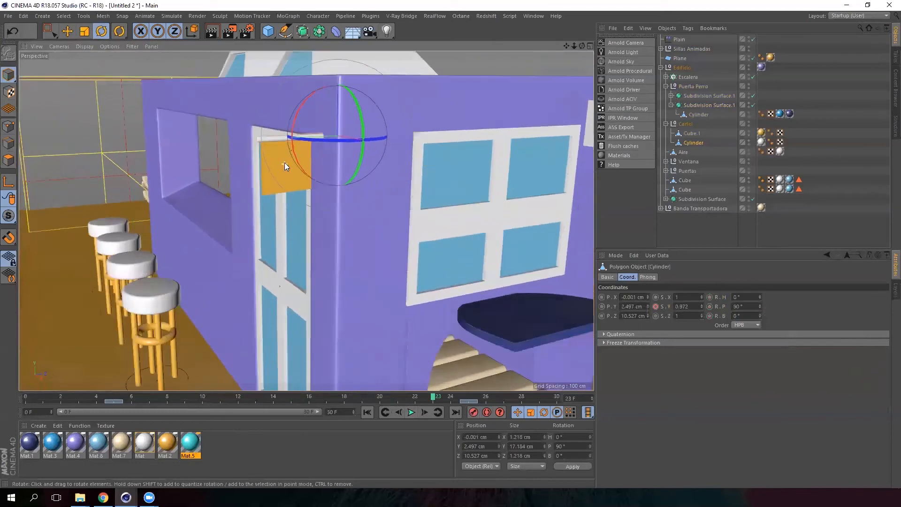
Try rotating the sign panel Cube.1, undo it, and raise the panel's axis to the rod at Y 2.008 cm.
left_click(692, 134)
left_click_drag(311, 102, 300, 125)
key("ctrl+z")
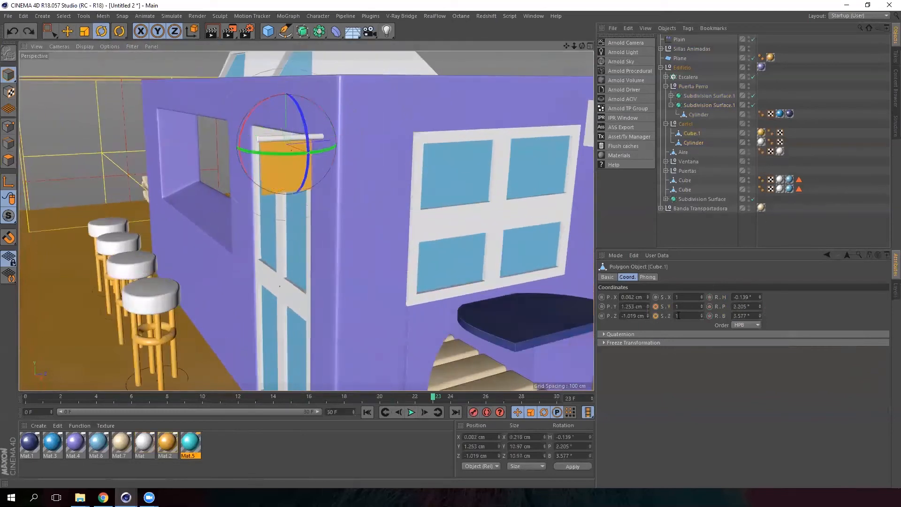
scroll(288, 148, "up", 4)
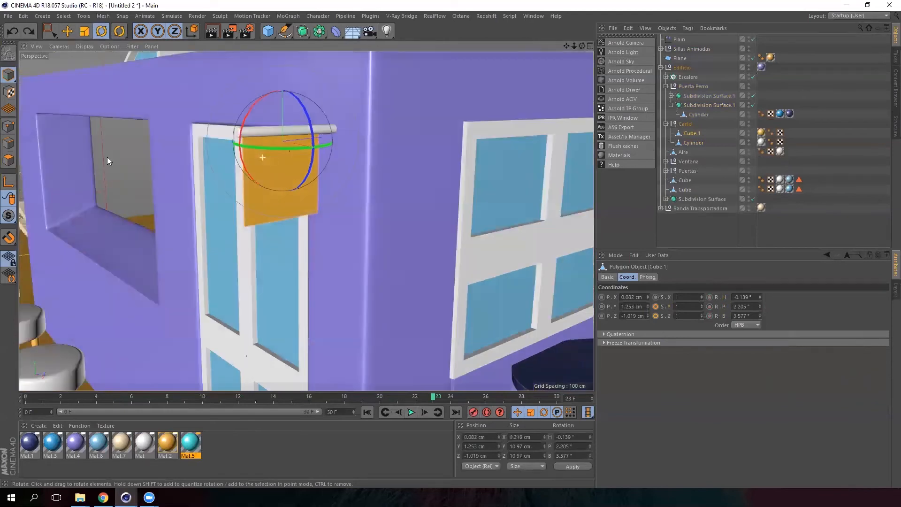
left_click(67, 31)
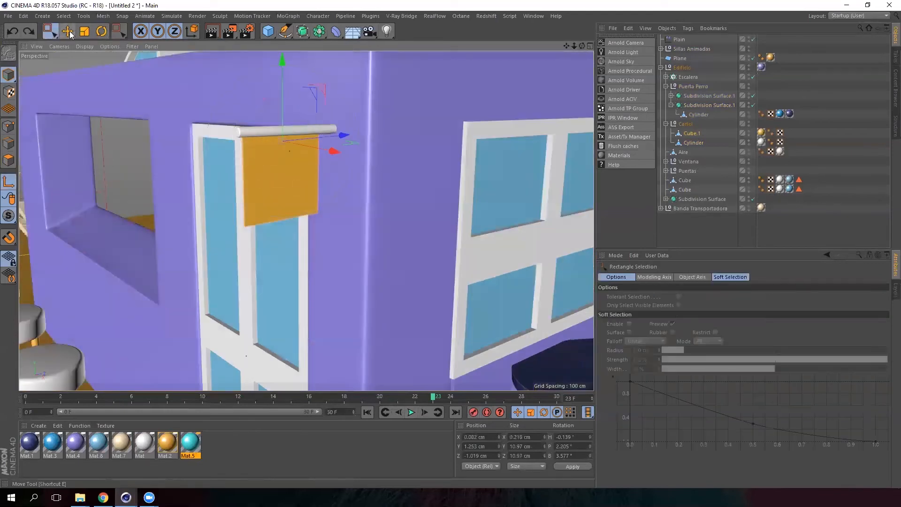
left_click_drag(281, 60, 281, 55)
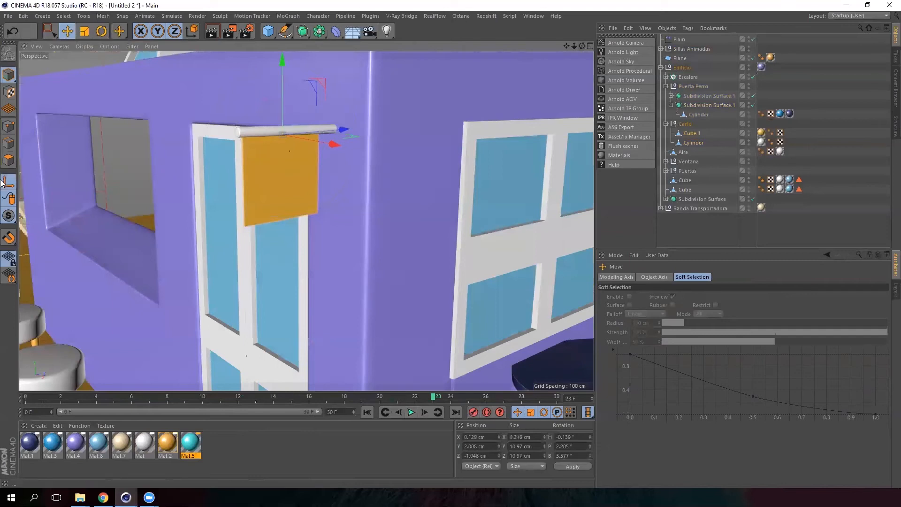
mouse_move(272, 139)
left_mouse_down("alt")
mouse_move(252, 138)
mouse_move(271, 137)
left_mouse_up("alt")
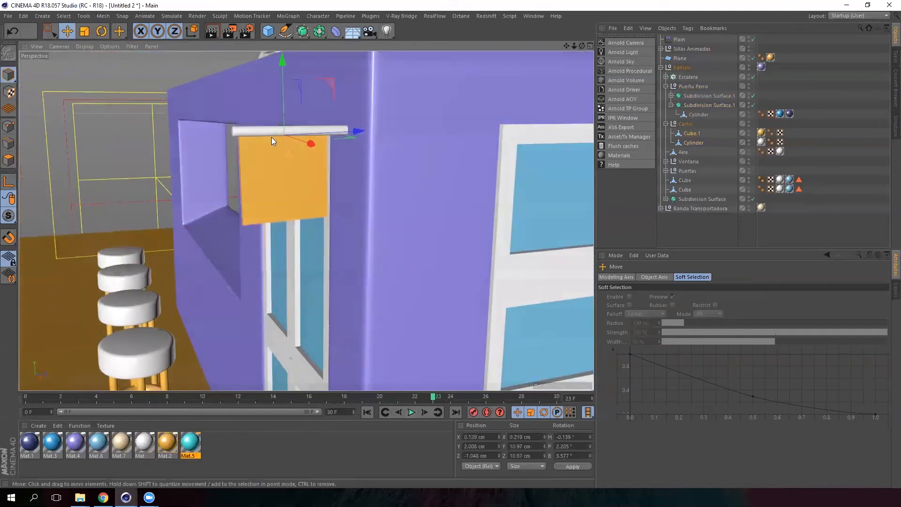
Keyframe the sign panel Cube.1's Y and Z scale at 1 on frame 24.
left_click(692, 134)
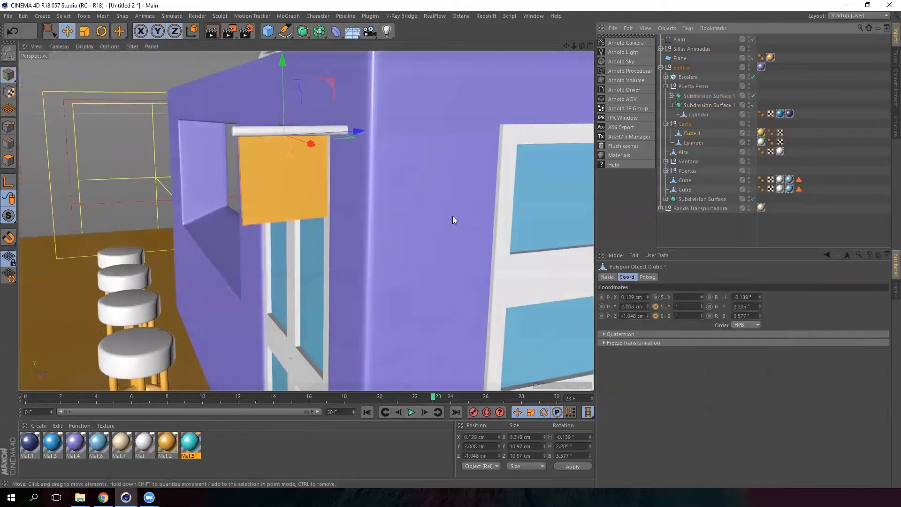
left_click_drag(434, 398, 451, 398)
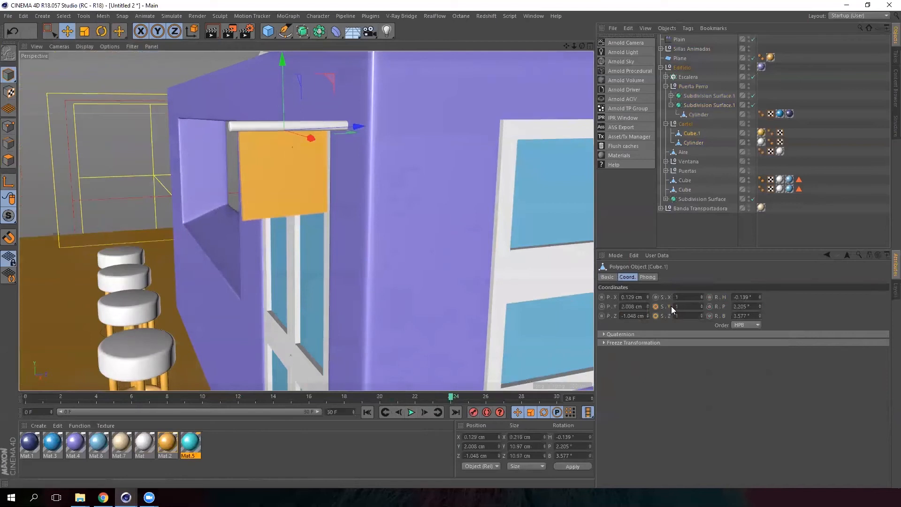
left_click_drag(656, 307, 656, 315, "ctrl")
Keyframe the sign panel Cube.1's Y and Z scale at 0 on frame 10.
left_click_drag(451, 398, 204, 396)
middle_click_drag(338, 323, 370, 192, "alt")
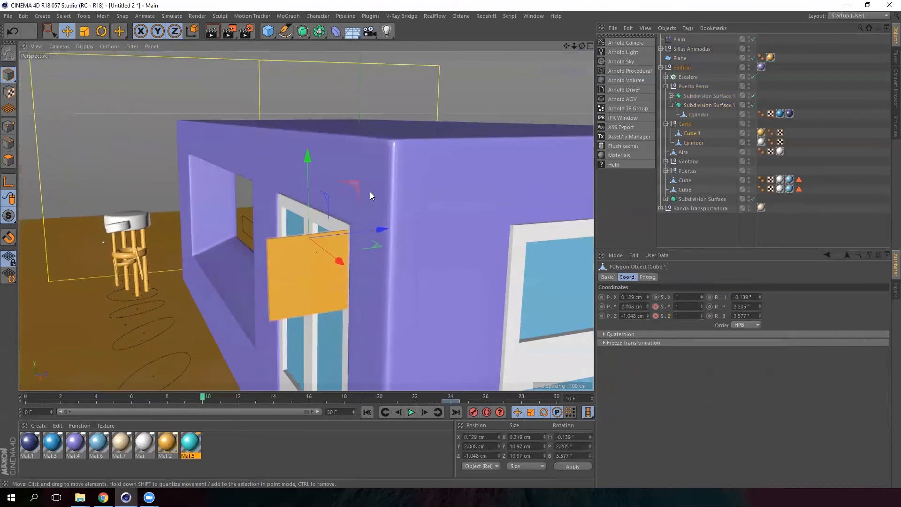
scroll(369, 191, "down", 2)
left_click(85, 32)
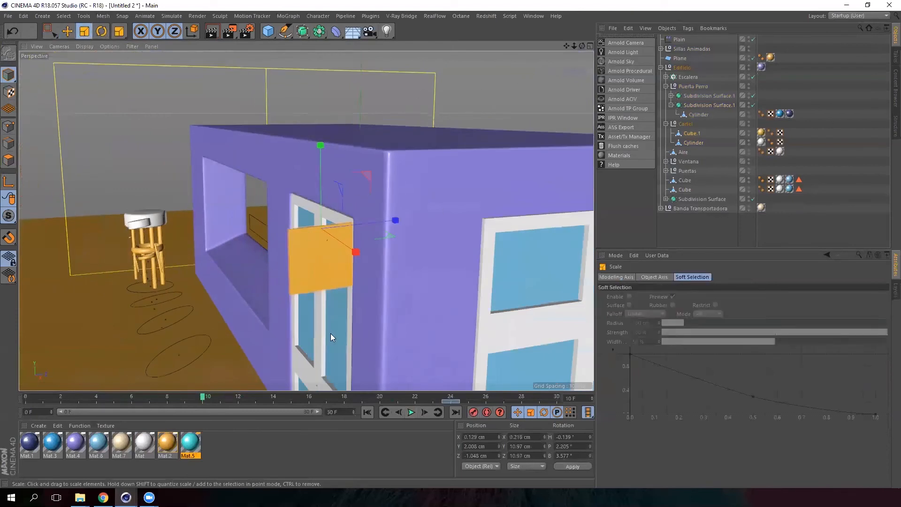
left_click(695, 135)
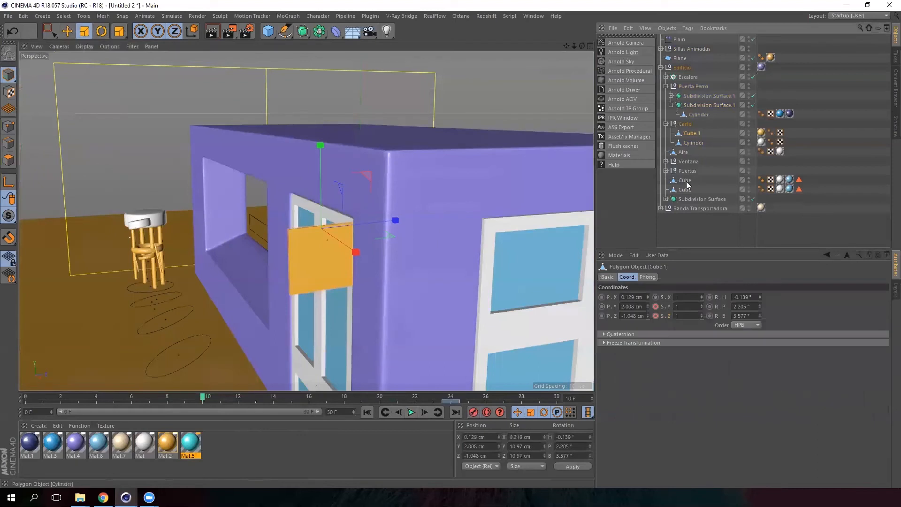
double_click(691, 305)
type("0")
key("Return")
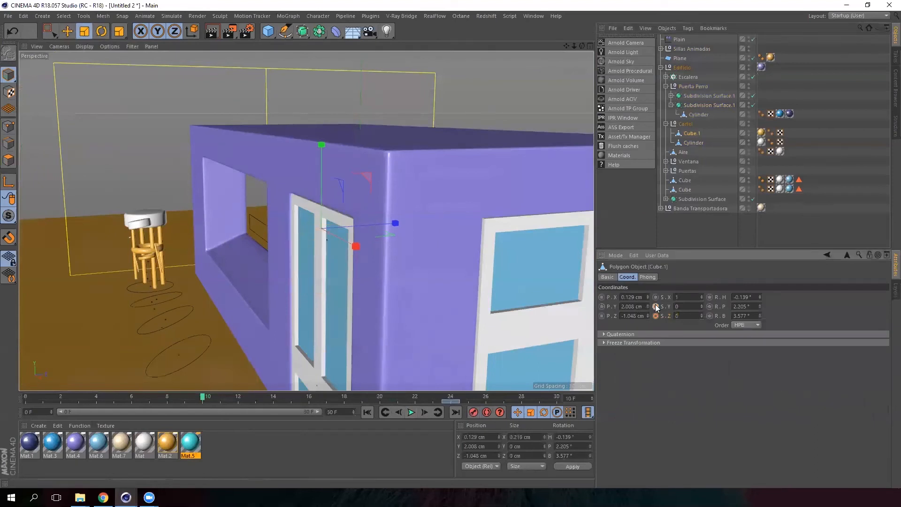
Check the sign panel's growth up to frame 19, try changing its bank rotation, and undo that change.
left_click_drag(204, 399, 362, 396)
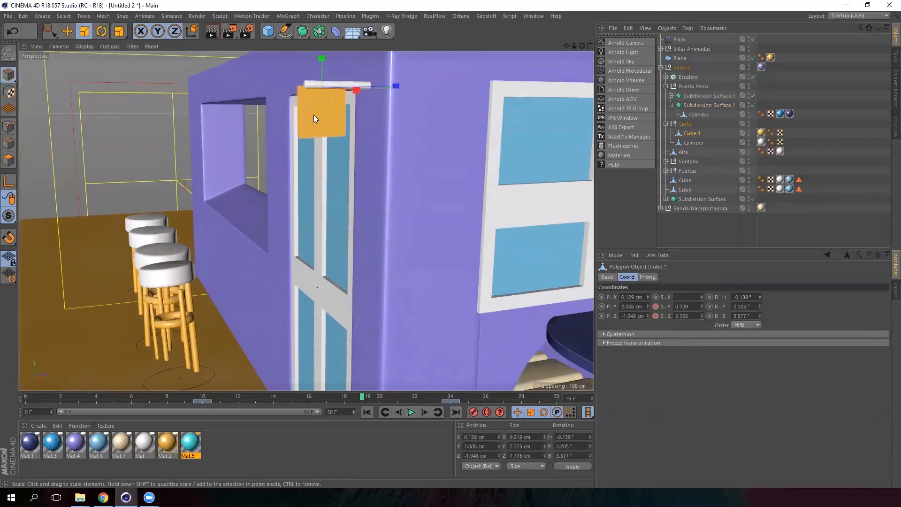
middle_click_drag(313, 116, 301, 141, "alt")
left_click_drag(760, 317, 763, 315)
key("ctrl+z")
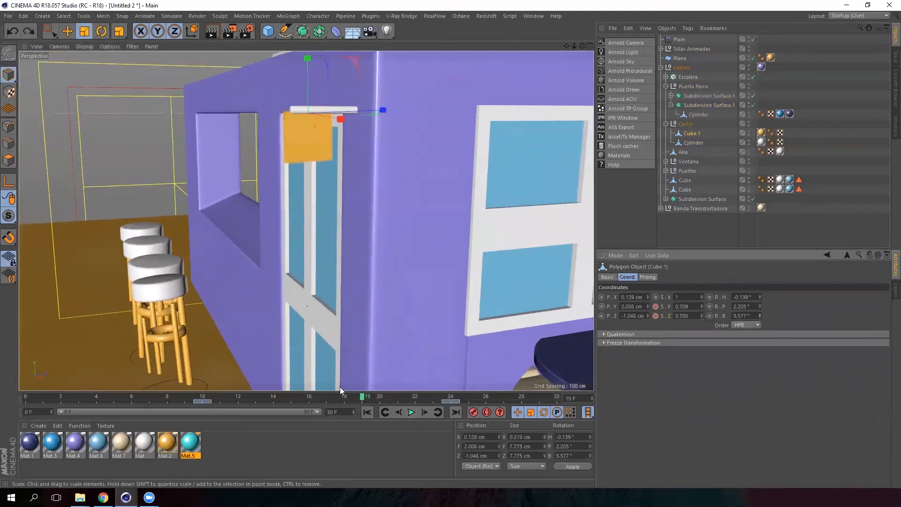
Keyframe the sign panel Cube.1's bank rotation at 3.577° on frame 28 and at 79.577° on frame 12.
left_click_drag(340, 397, 522, 400)
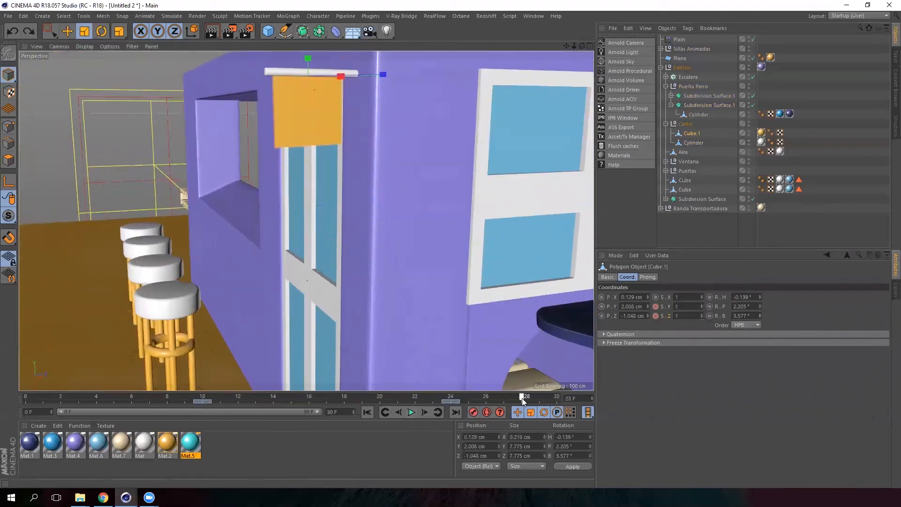
left_click(710, 316, "ctrl")
left_click_drag(519, 398, 238, 396)
left_click_drag(761, 316, 779, 285)
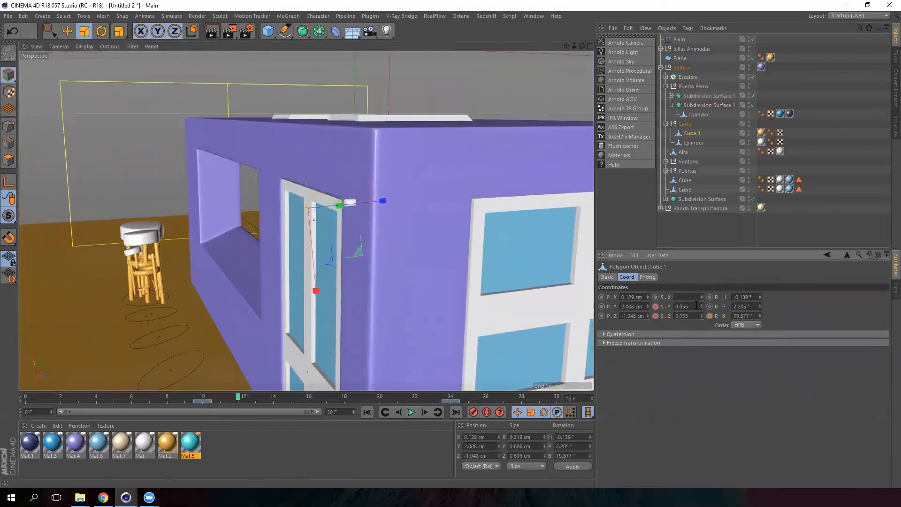
left_click(709, 315)
Check the sign panel's swing from frame 12 through frame 30 and examine the whole diner scene from above.
left_click_drag(241, 401, 563, 348)
scroll(418, 166, "down", 10)
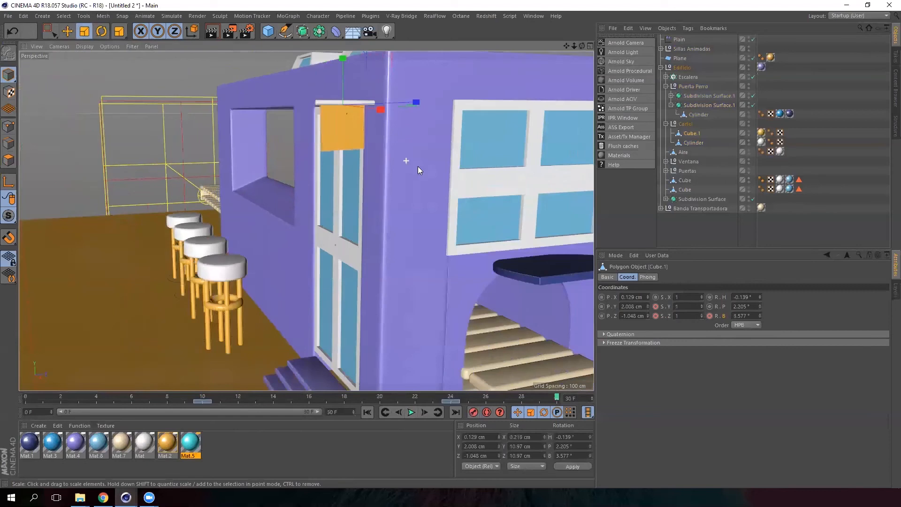
left_click_drag(300, 160, 343, 270, "alt")
scroll(413, 244, "down", 3)
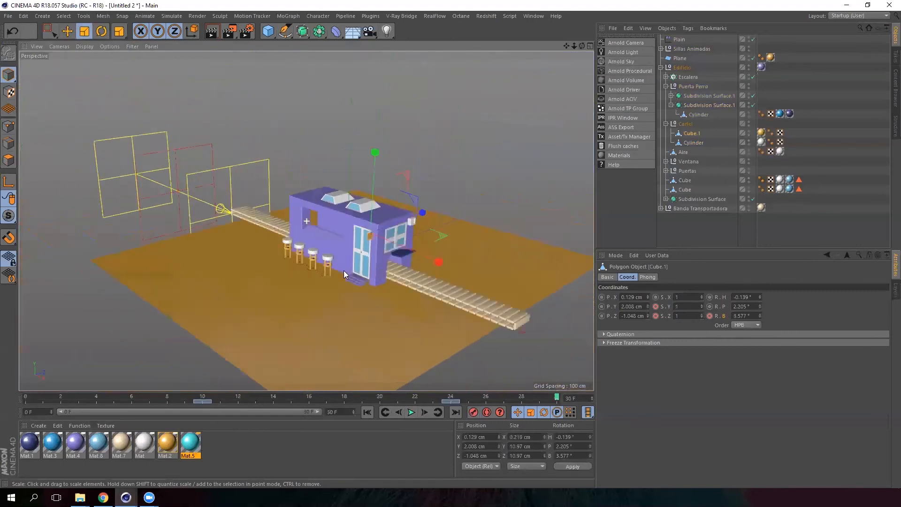
scroll(337, 236, "up", 6)
mouse_move(337, 236)
left_mouse_down("alt")
mouse_move(346, 285)
mouse_move(323, 264)
mouse_move(316, 271)
mouse_move(350, 255)
mouse_move(330, 244)
left_mouse_up("alt")
scroll(316, 271, "down", 3)
scroll(350, 252, "up", 4)
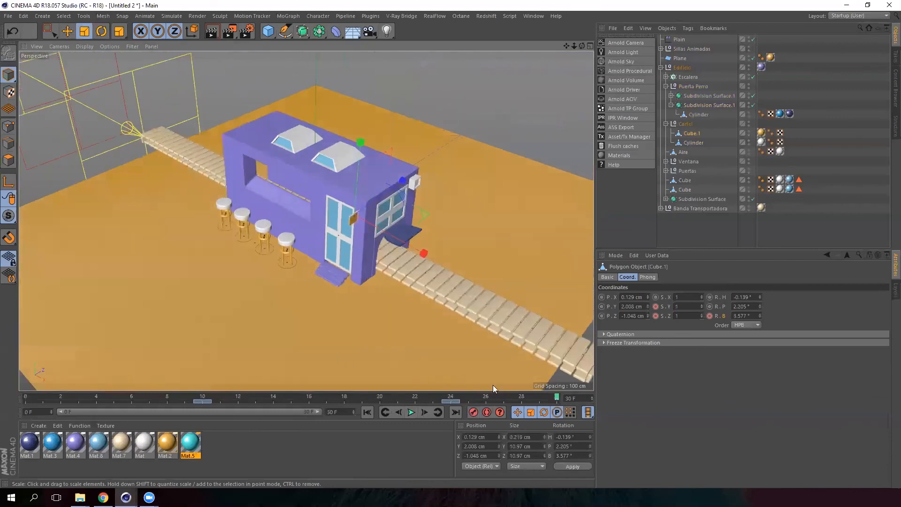
Collapse the Edificio group and play back the whole diner animation from the first frame.
left_click(661, 68)
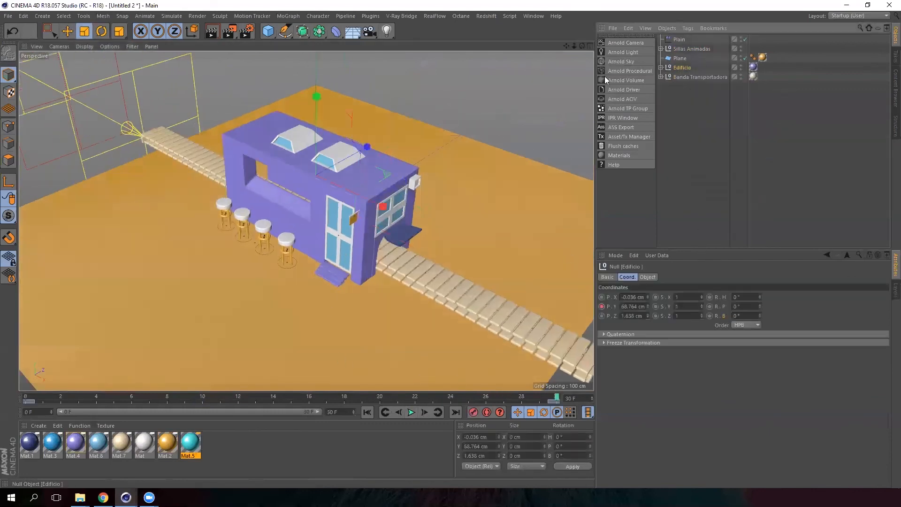
left_click_drag(554, 399, 34, 351)
left_click(411, 412)
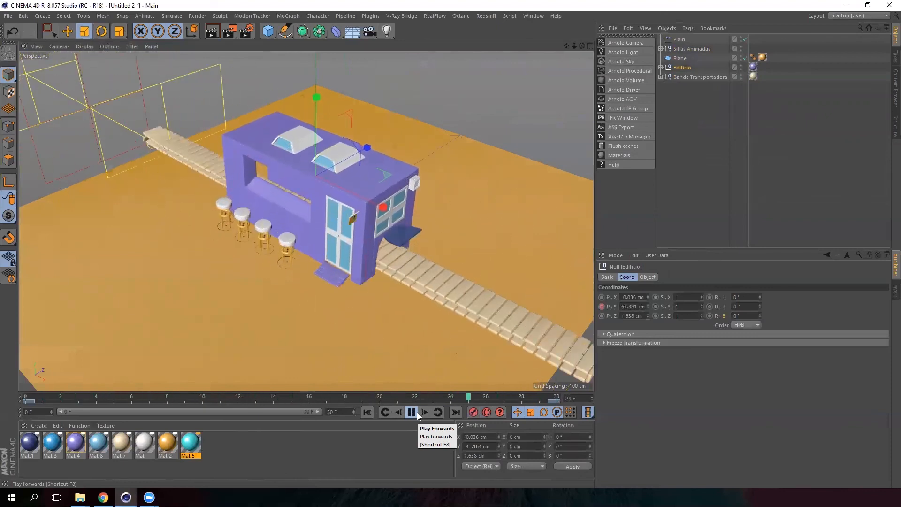
left_click(410, 412)
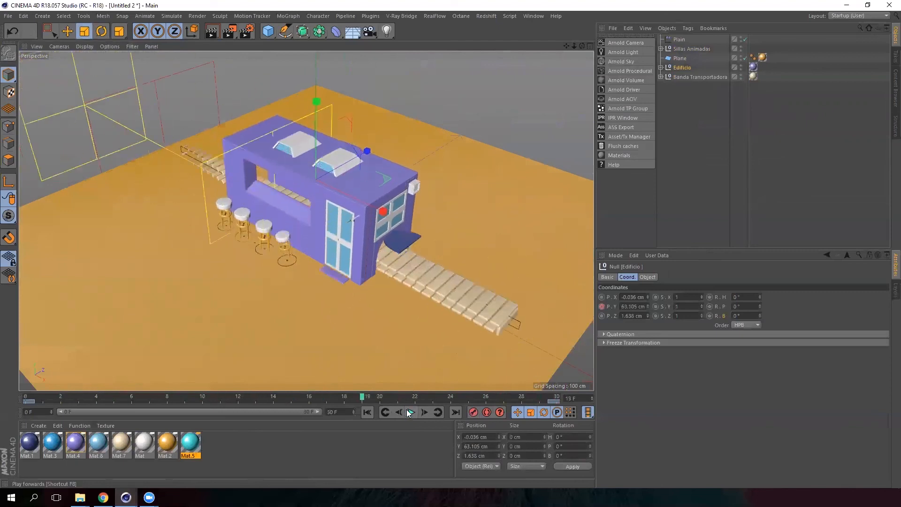
Examine the diner more closely at frame 26 and on to frame 30.
left_click_drag(364, 398, 486, 376)
scroll(345, 283, "up", 2)
left_click_drag(345, 300, 397, 335, "alt")
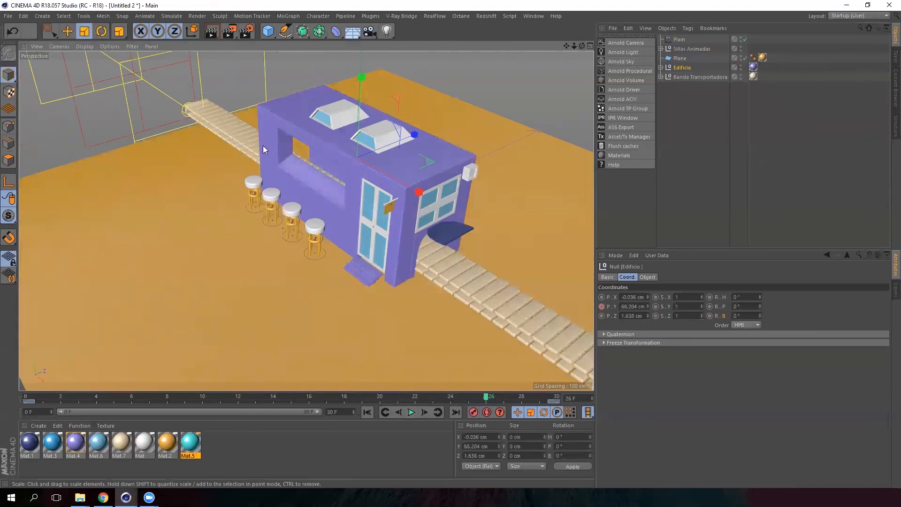
left_click_drag(507, 397, 551, 400)
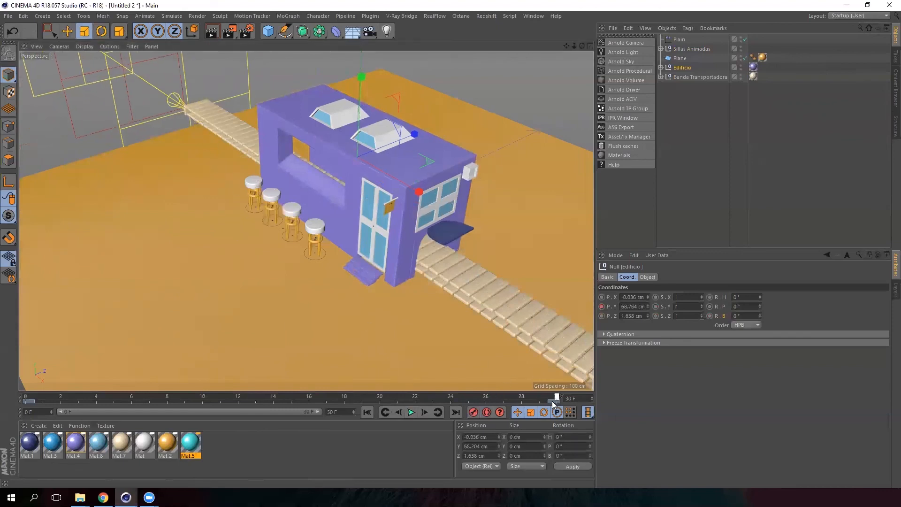